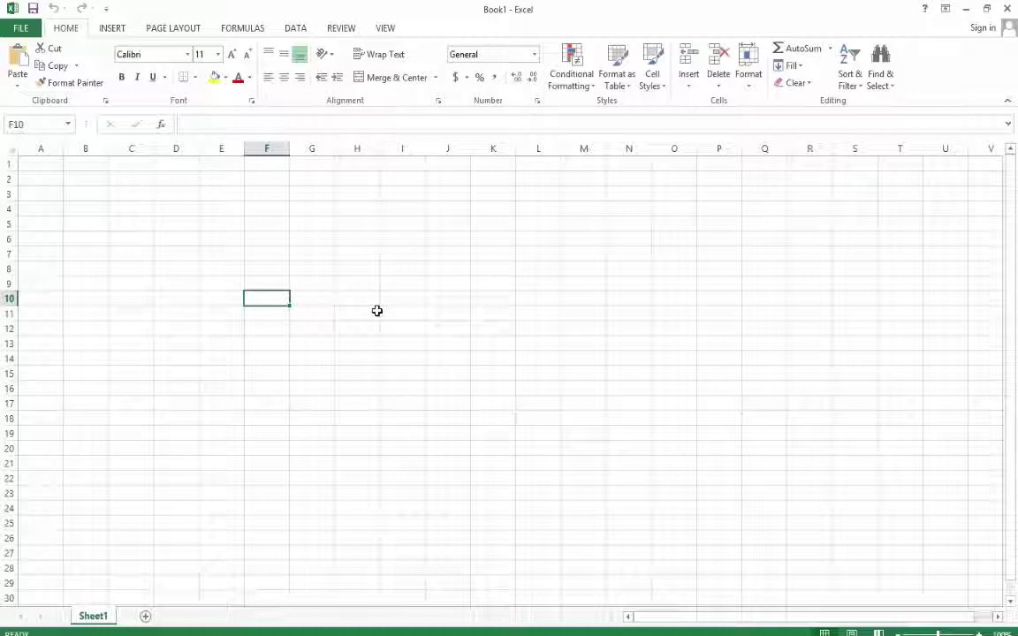
- Select cells around the header row, including C8, E8, E6, D8 and C7
click(138, 266)
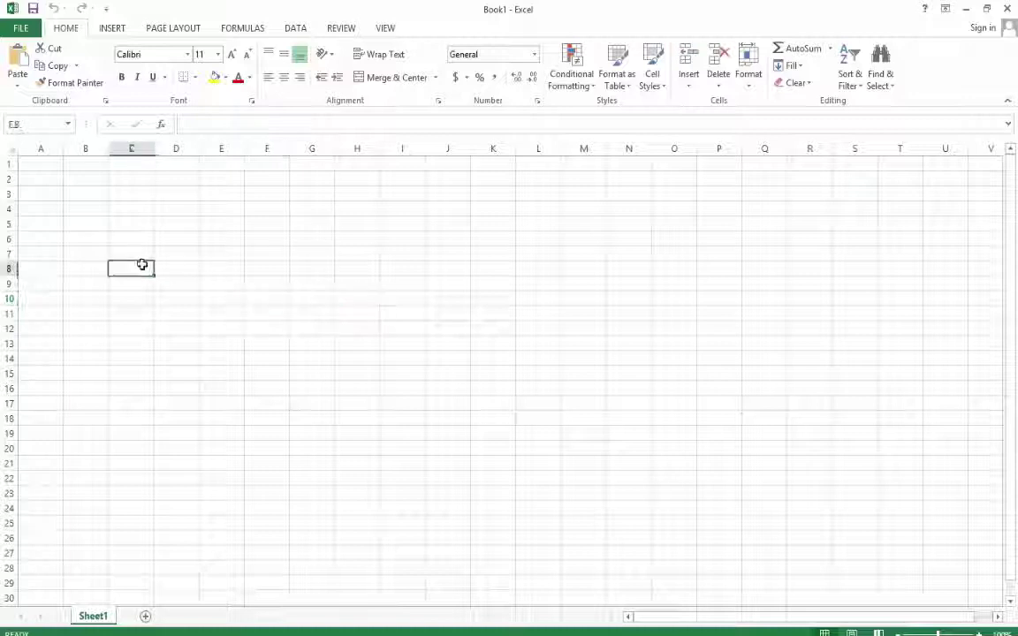
click(227, 270)
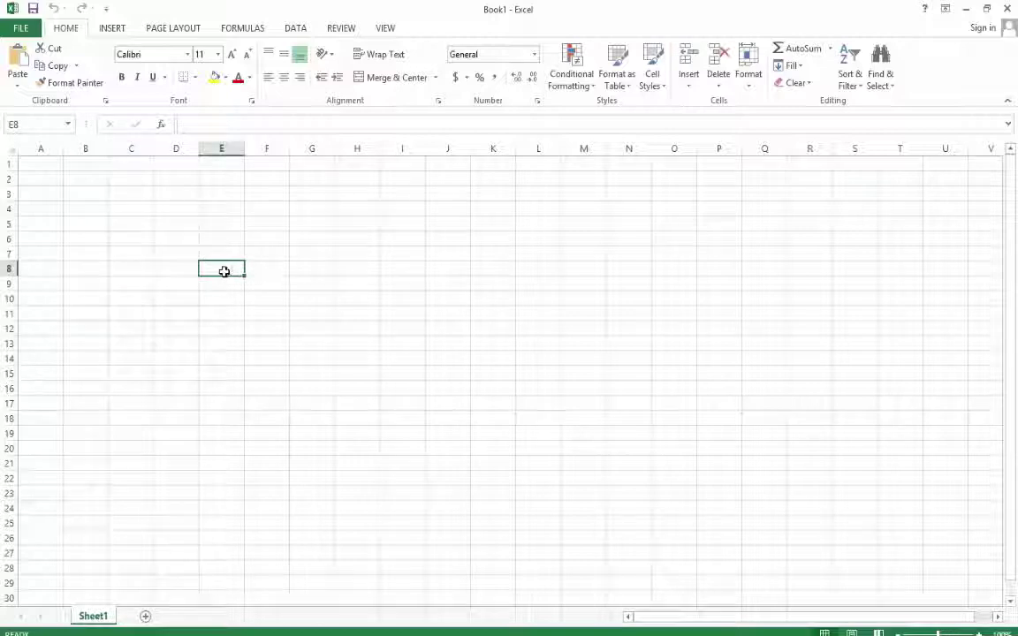
click(210, 242)
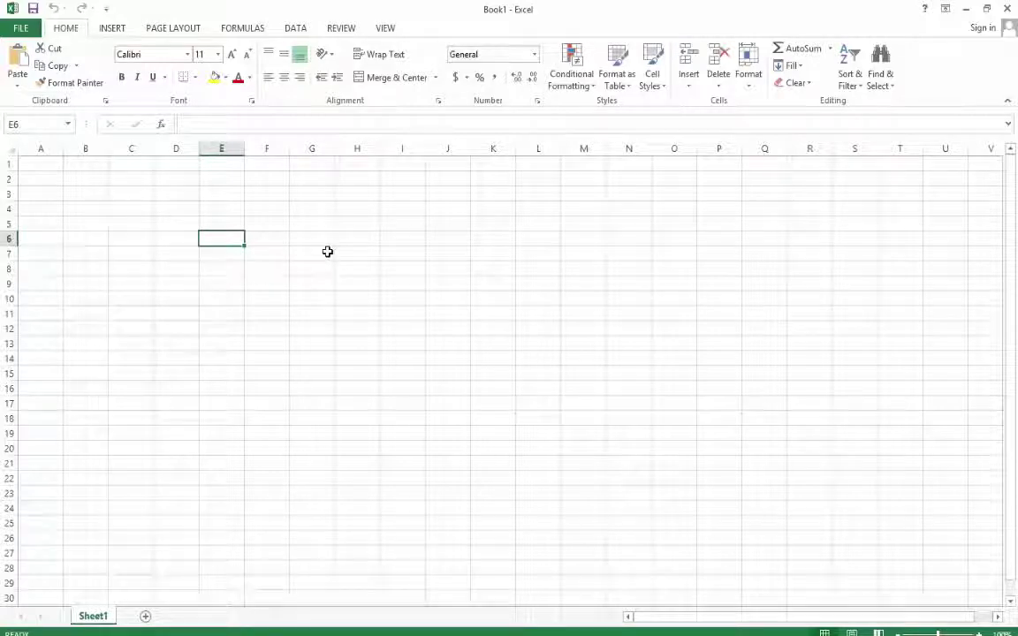
click(156, 269)
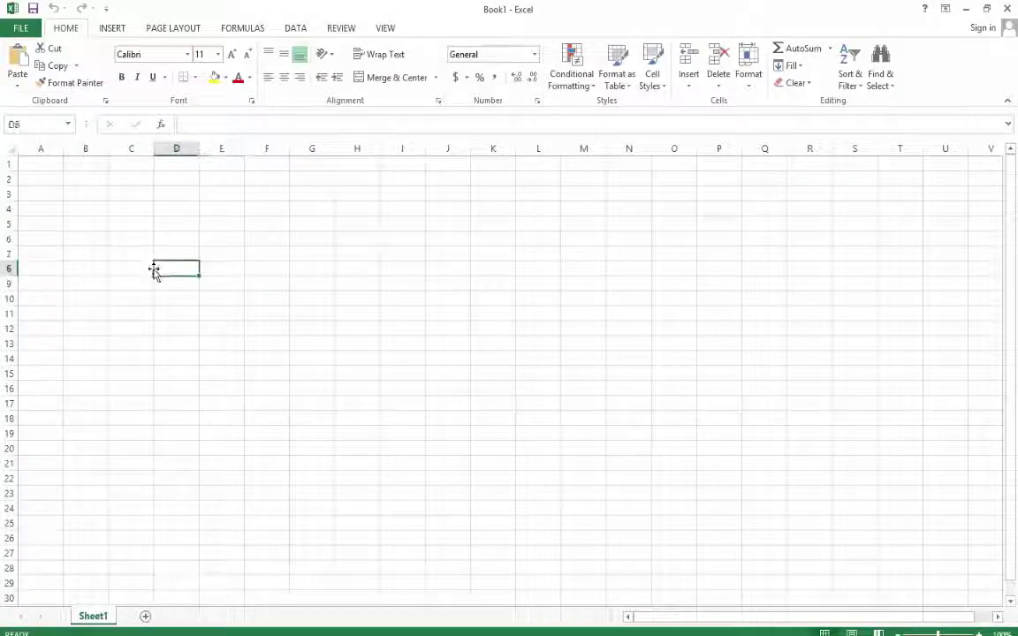
click(141, 274)
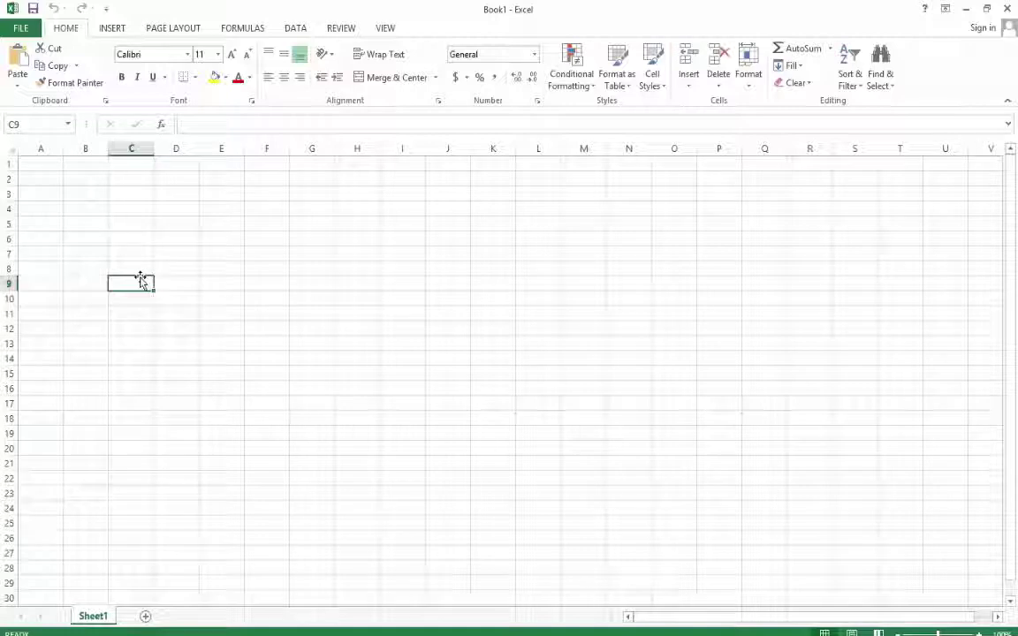
click(164, 267)
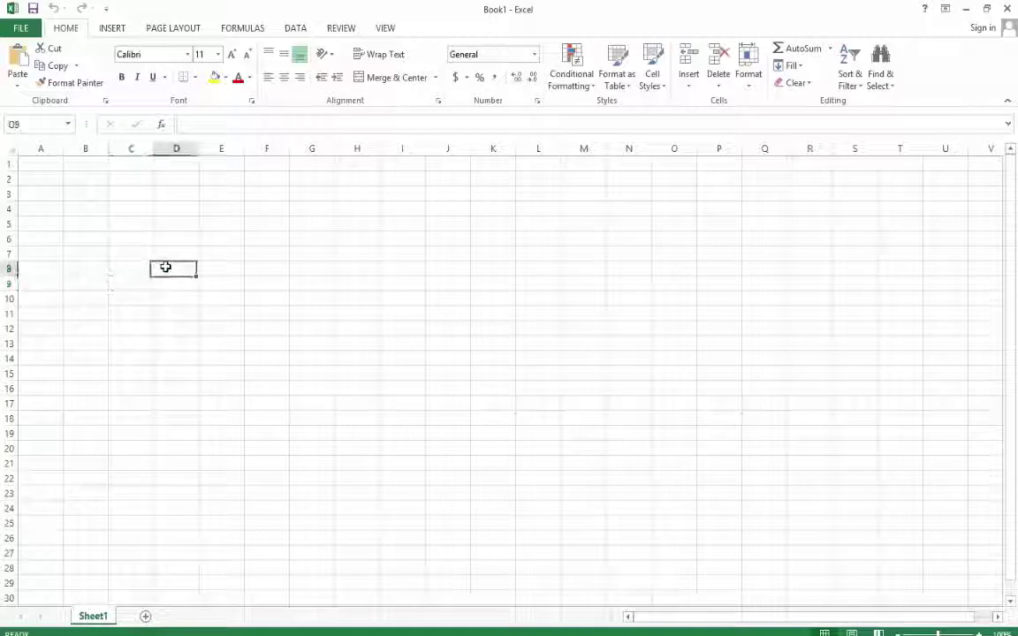
click(115, 265)
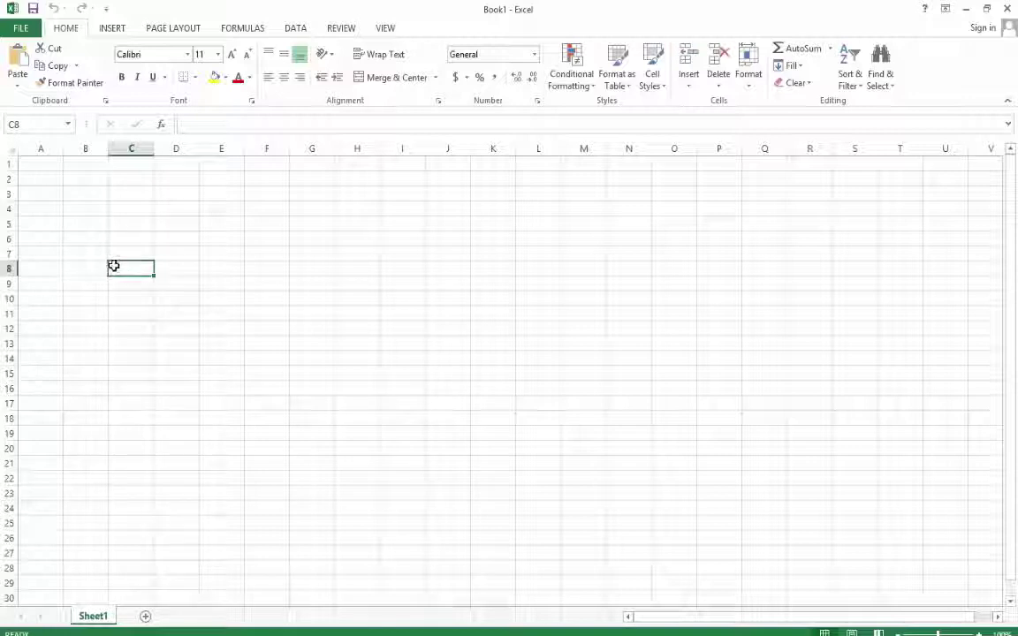
click(123, 252)
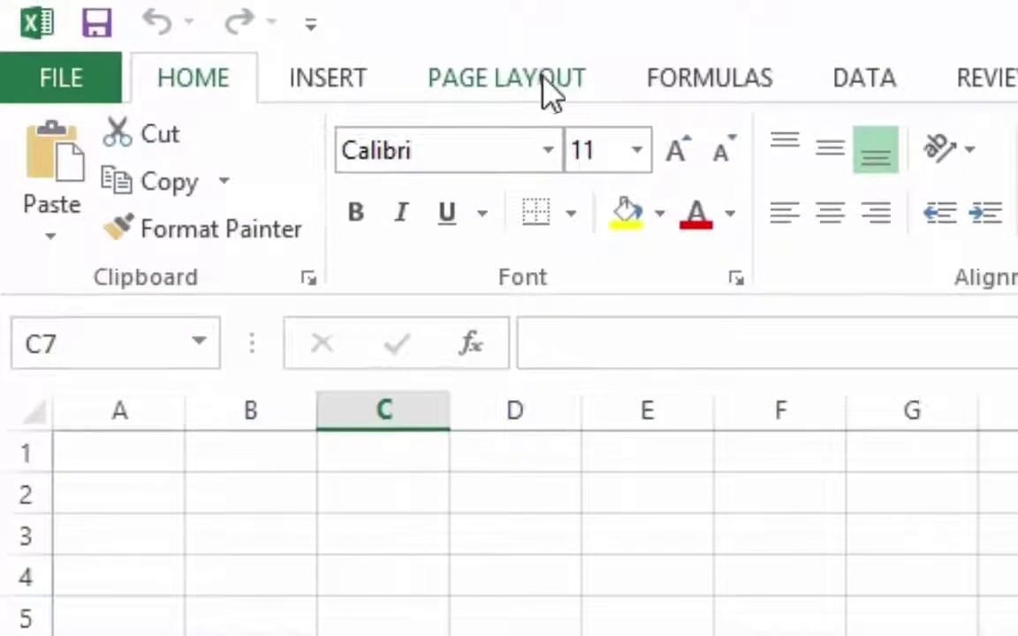
- Open Page Setup from Page Layout, try Landscape, and settle on Portrait orientation
click(473, 67)
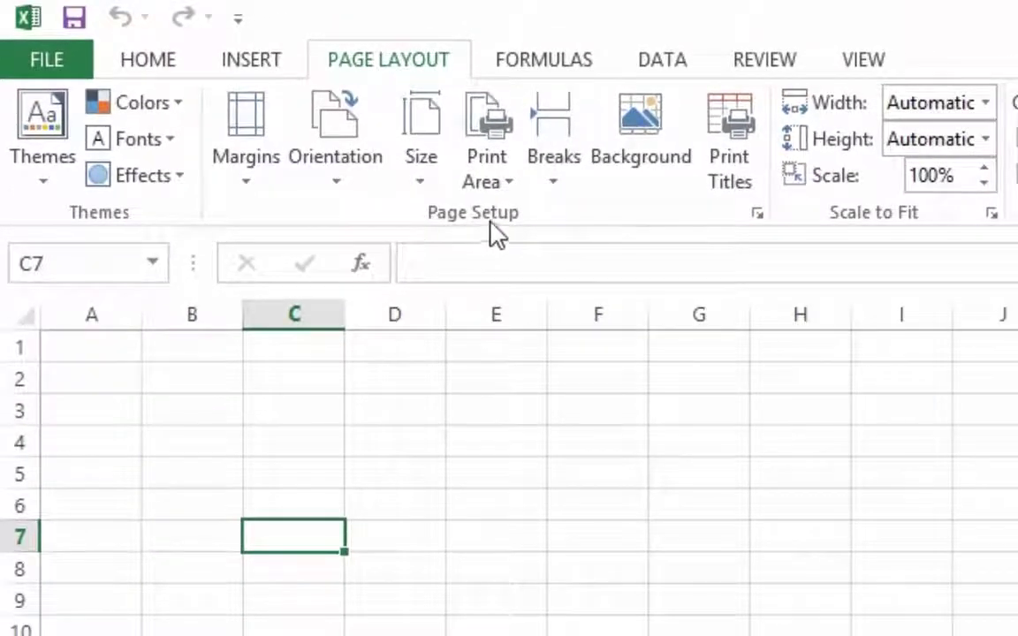
click(758, 213)
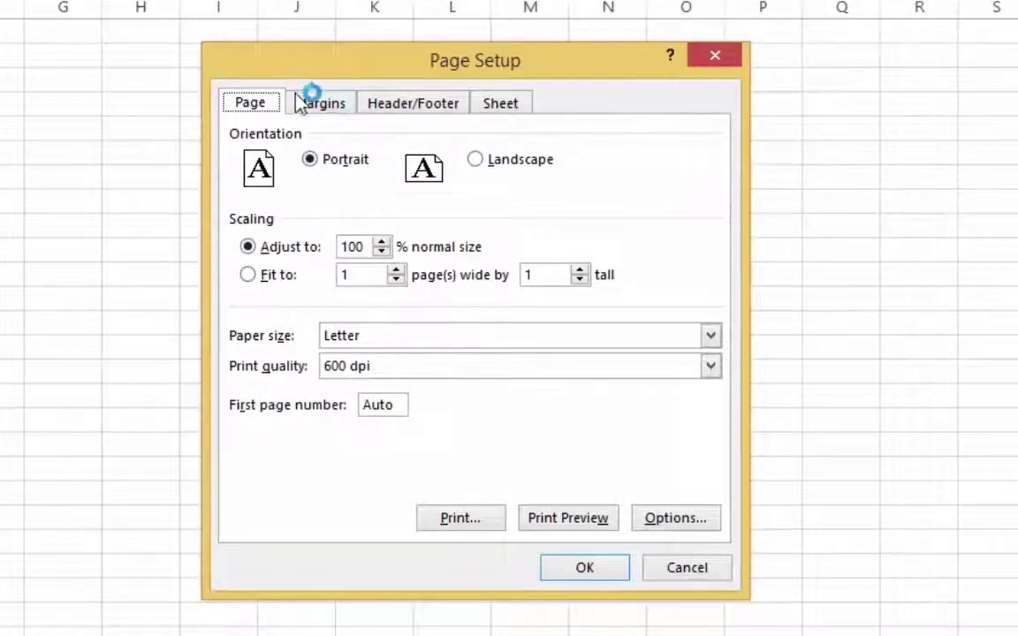
click(493, 167)
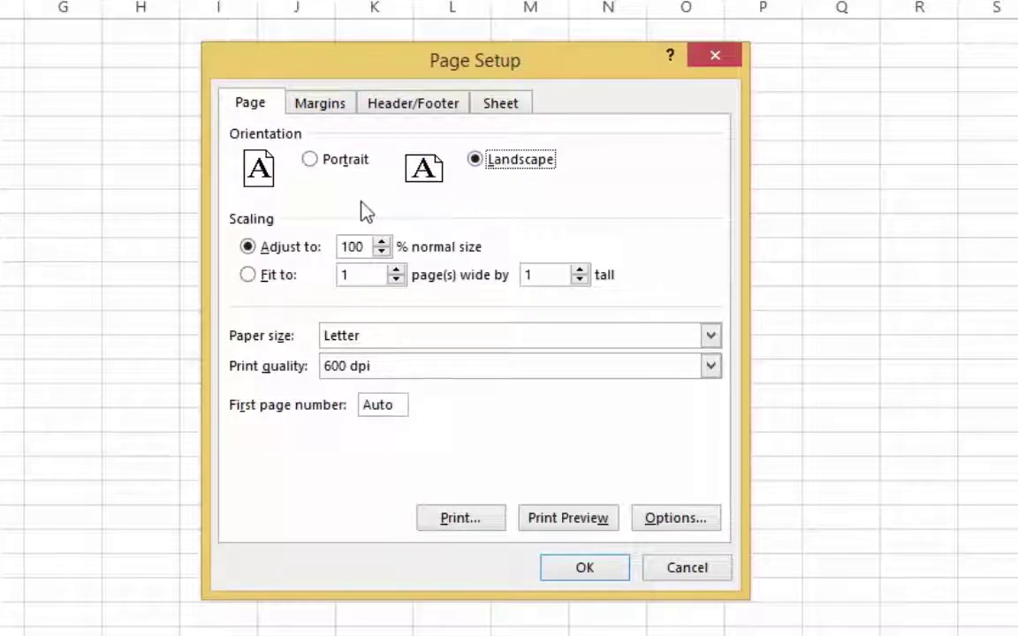
click(309, 168)
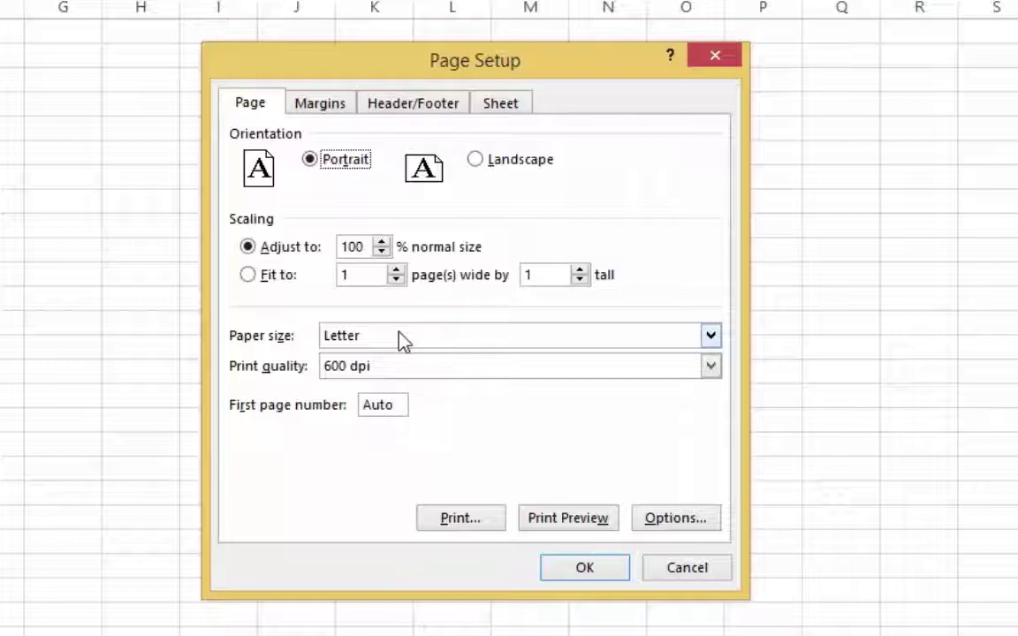
- Set the paper size to A4, then bring up the Margins settings
click(343, 339)
click(712, 434)
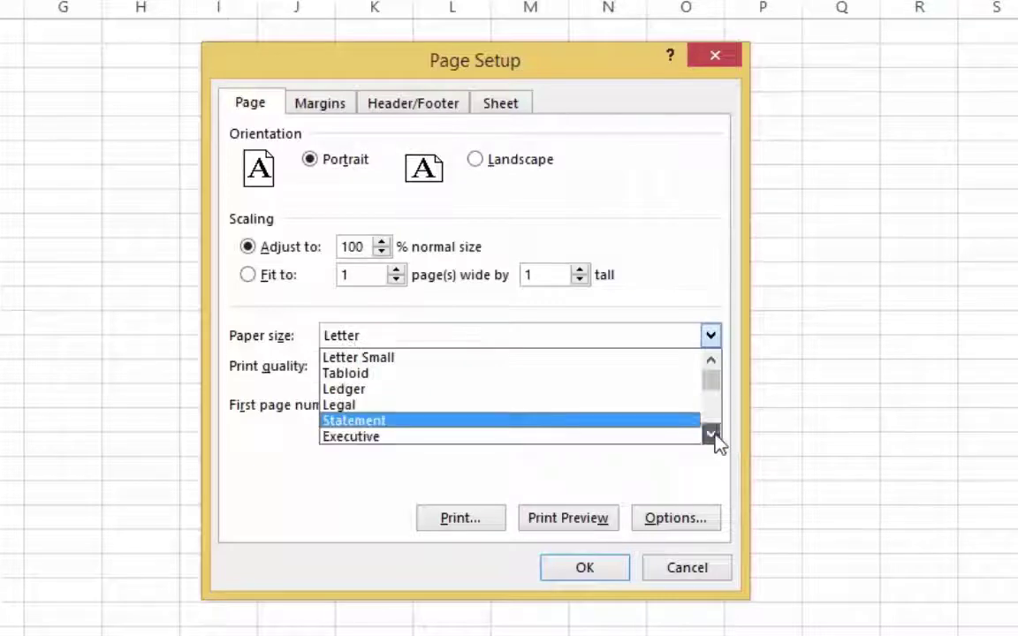
click(712, 434)
click(713, 434)
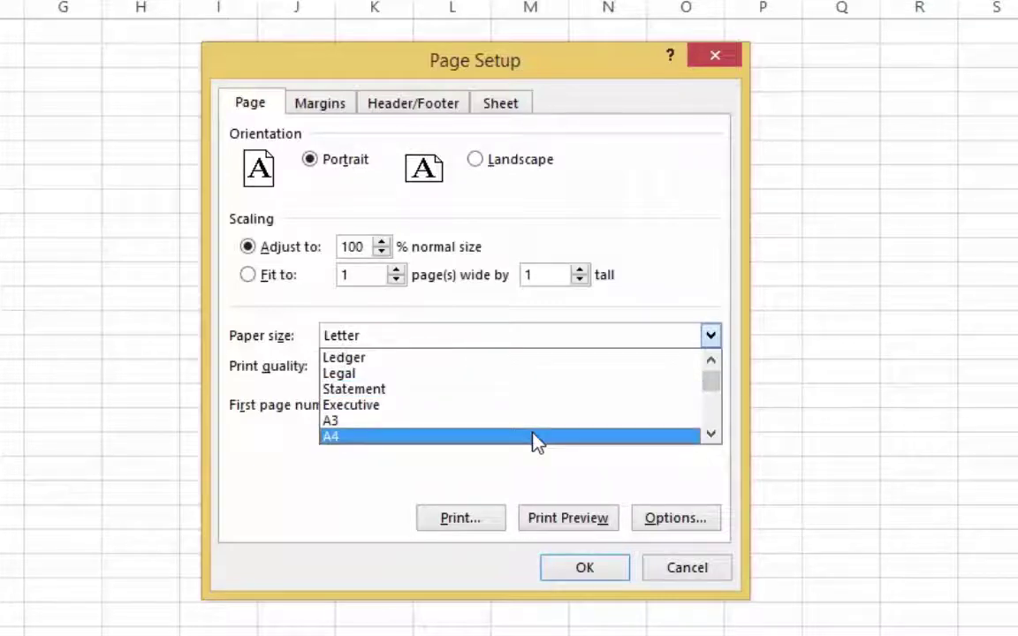
click(348, 438)
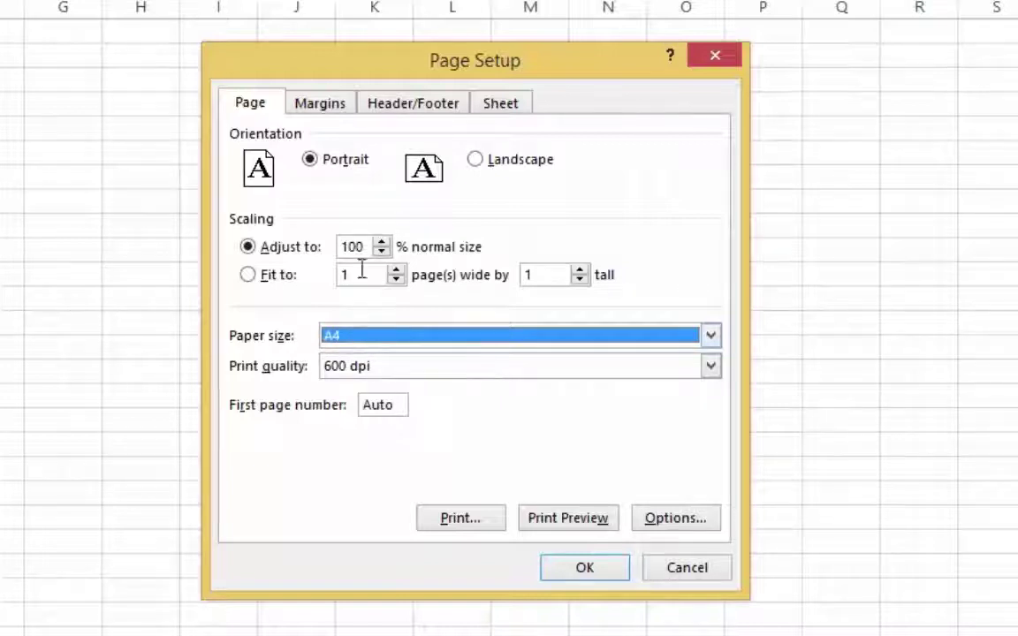
click(340, 121)
click(273, 121)
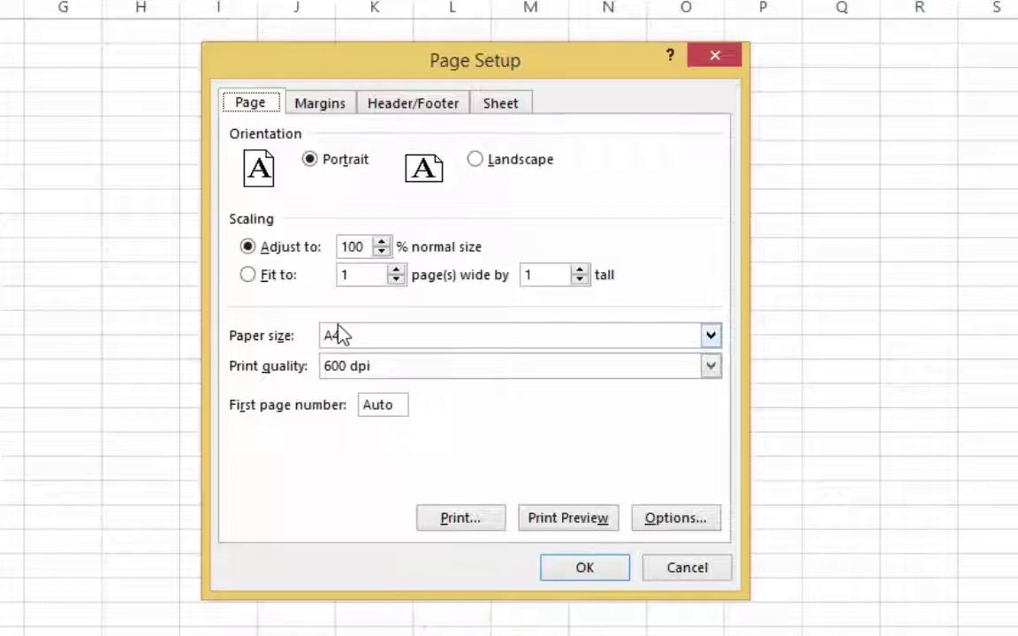
click(322, 104)
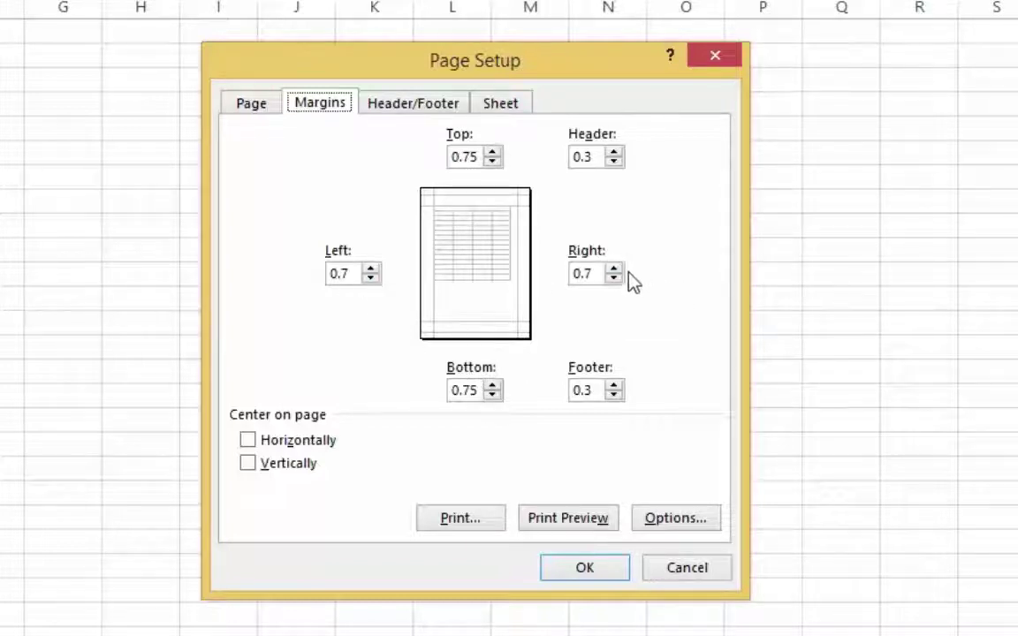
- Lower the top and bottom margins to 0.25
click(492, 163)
click(494, 163)
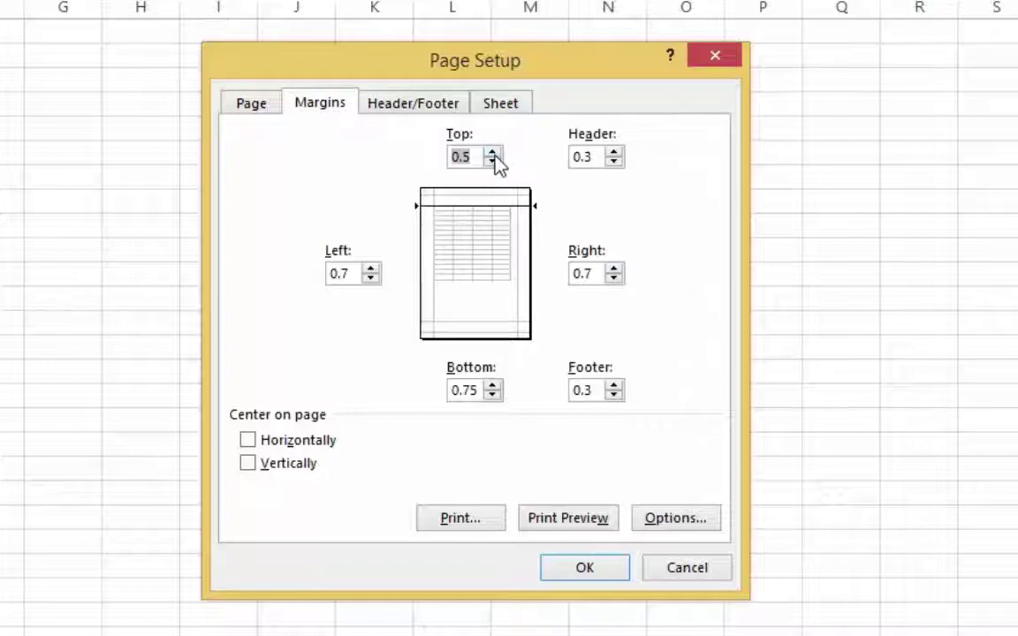
click(496, 161)
click(493, 396)
click(493, 396)
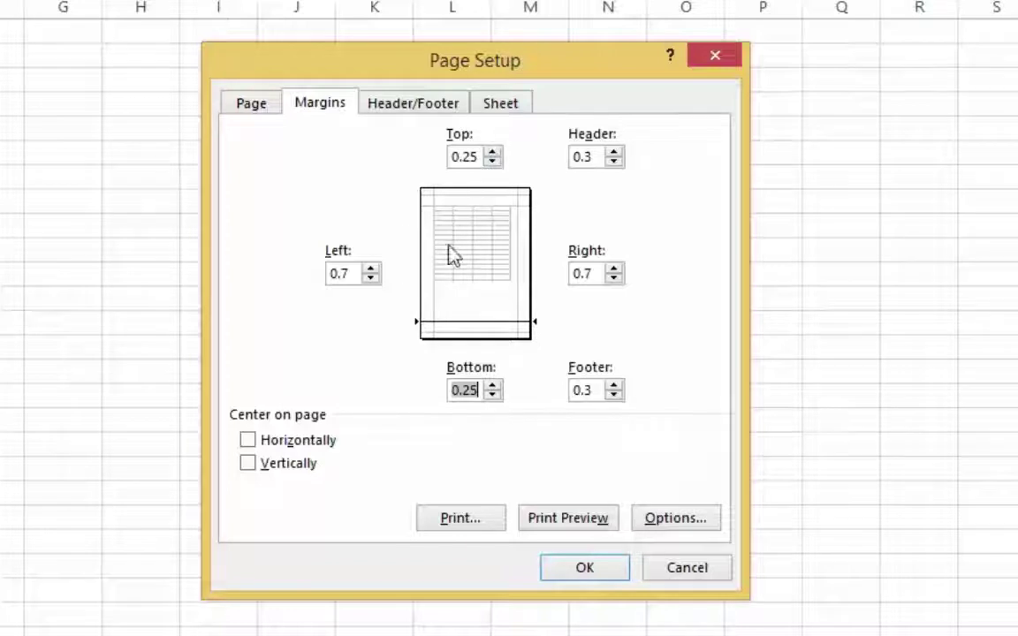
- Set the left and right margins to 0.25
click(371, 278)
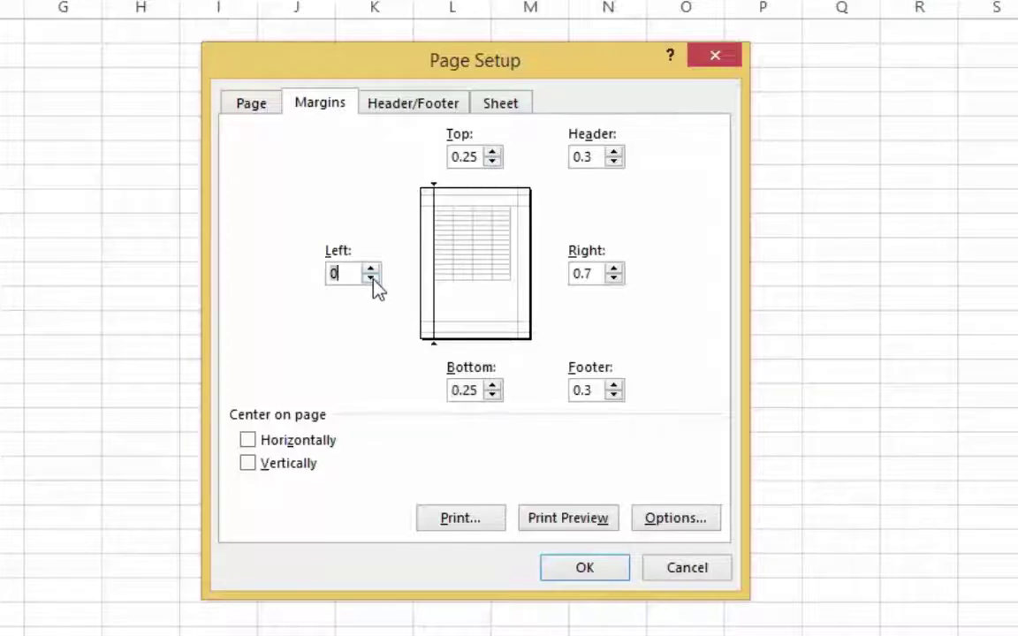
text(.25)
click(372, 274)
click(372, 279)
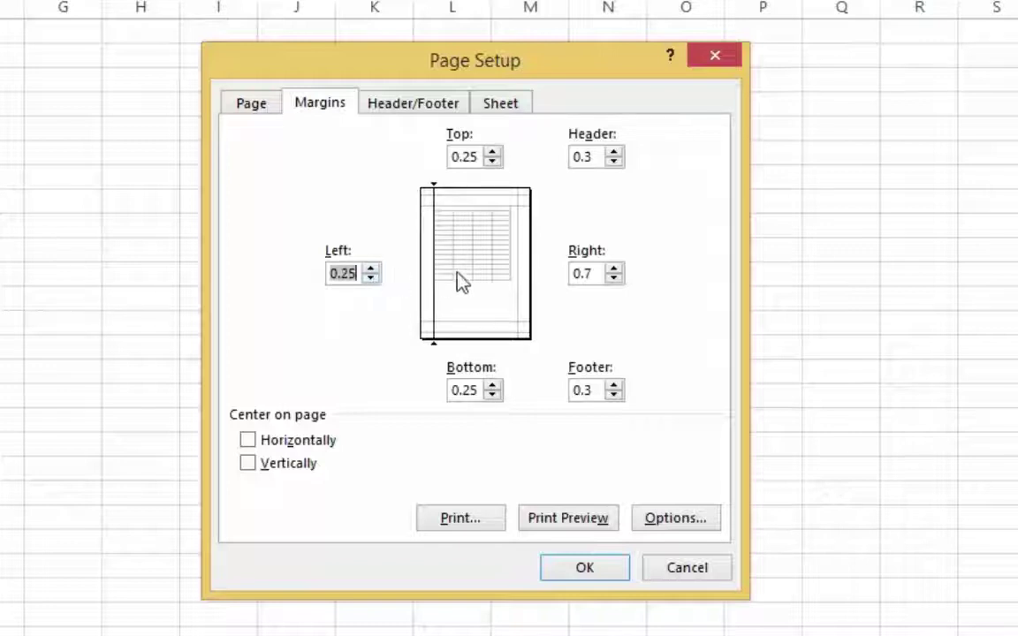
click(358, 275)
click(615, 280)
click(614, 280)
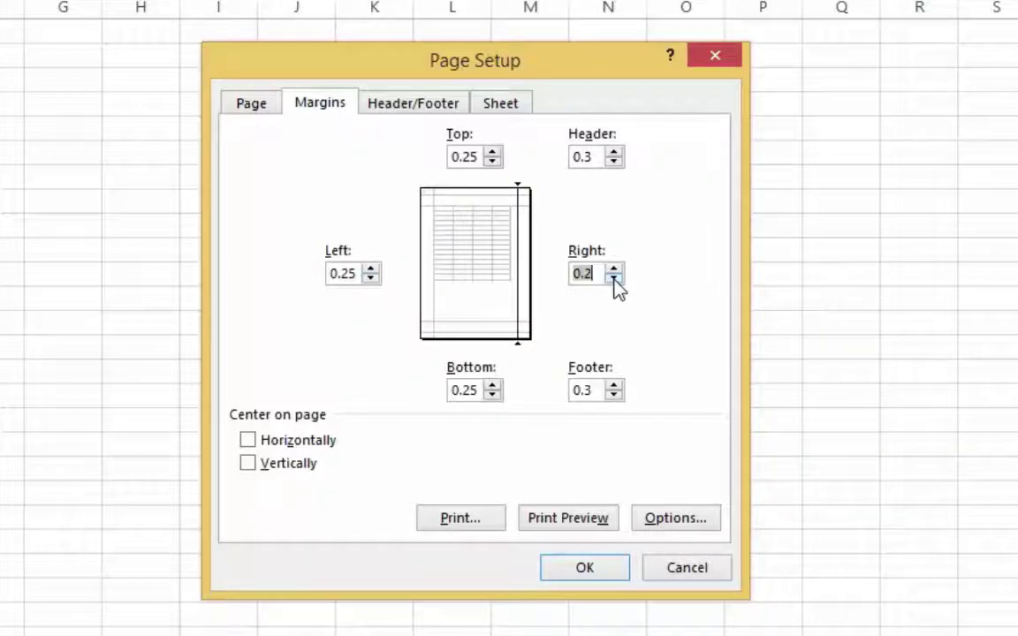
click(615, 269)
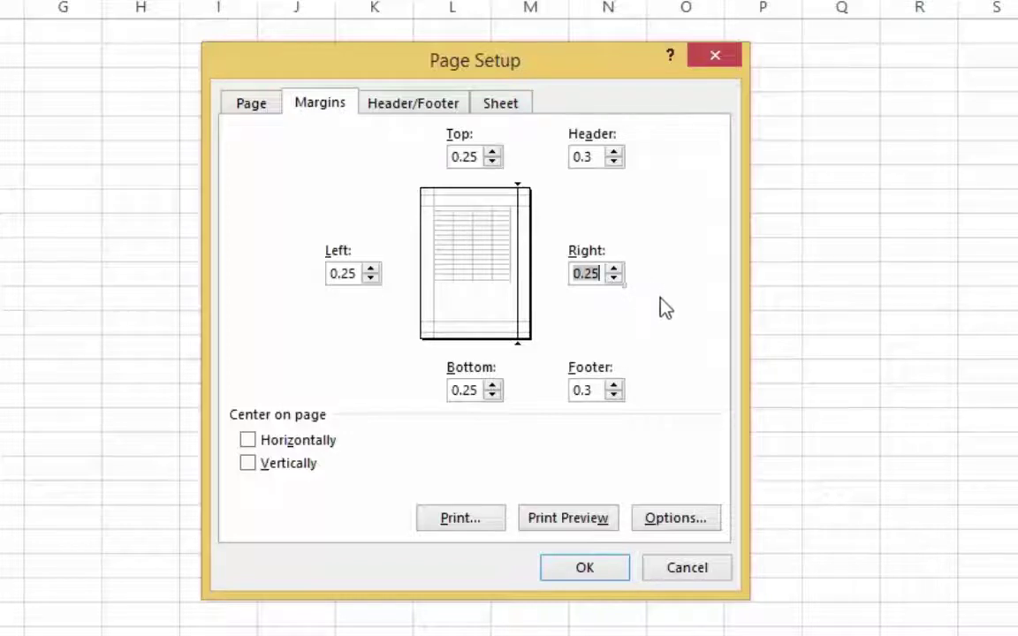
- Raise the left margin to 0.75, then edit it back to 0.25
click(377, 269)
click(376, 269)
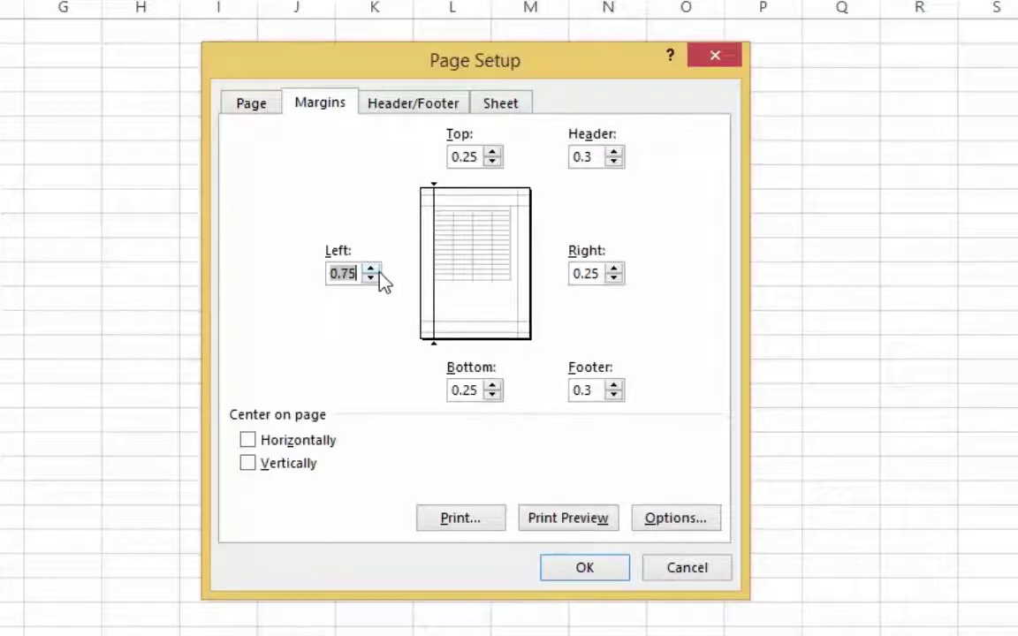
click(352, 275)
key(End)
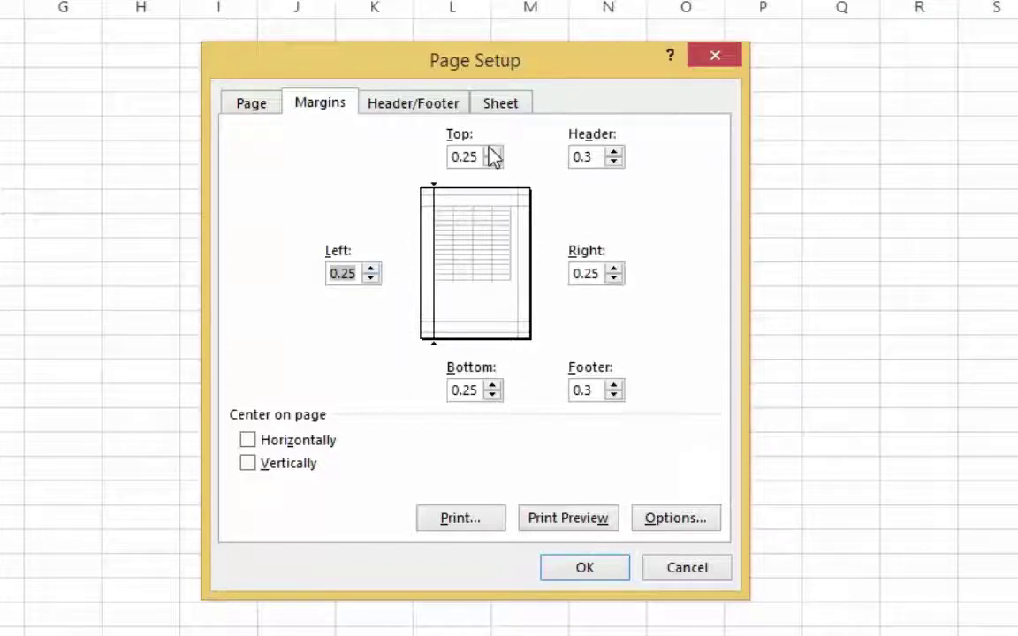
click(363, 273)
- Switch between Margins and Page tabs, ending on Page showing A4 portrait
click(269, 104)
click(299, 103)
click(265, 104)
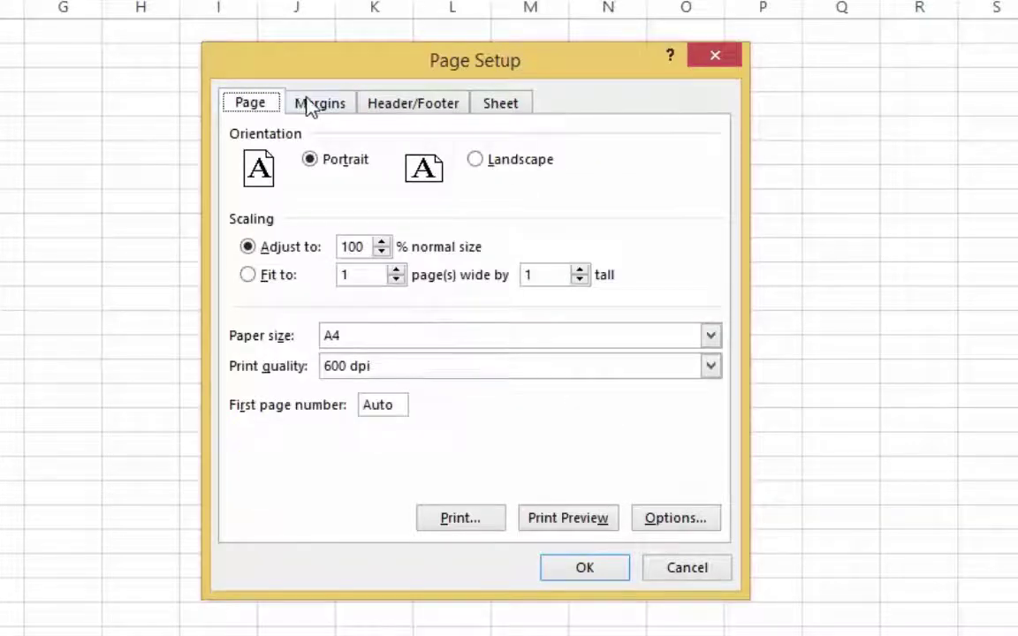
click(308, 104)
click(267, 106)
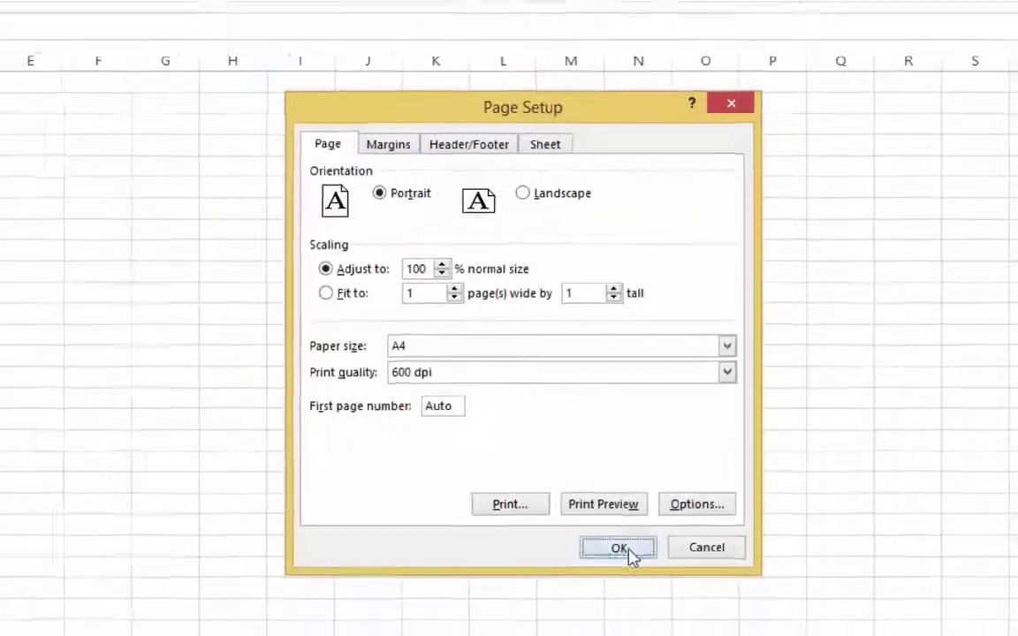
click(601, 574)
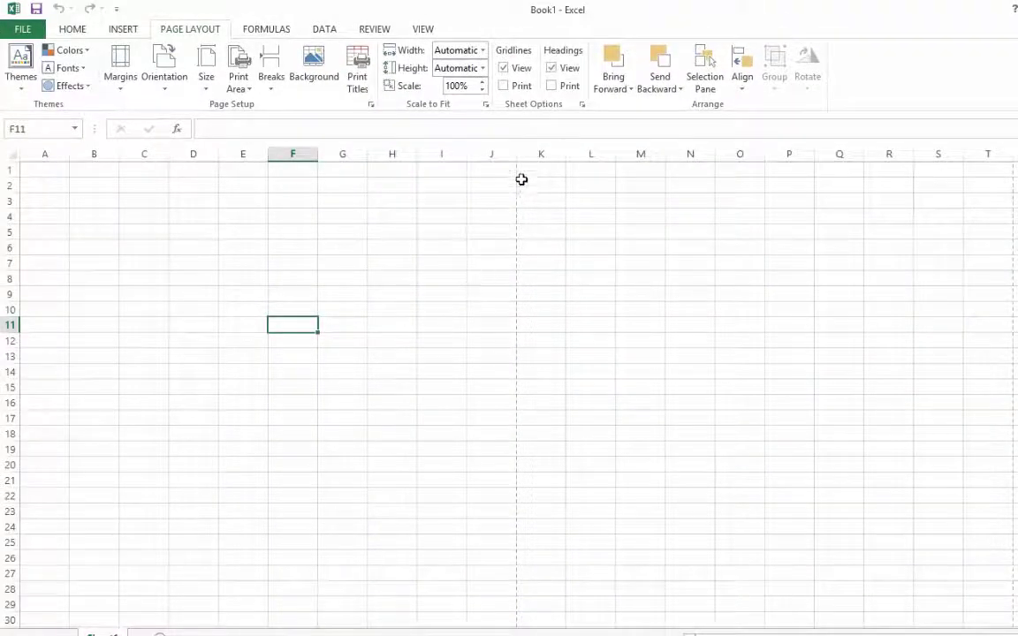
scroll(863, 393, down, 2)
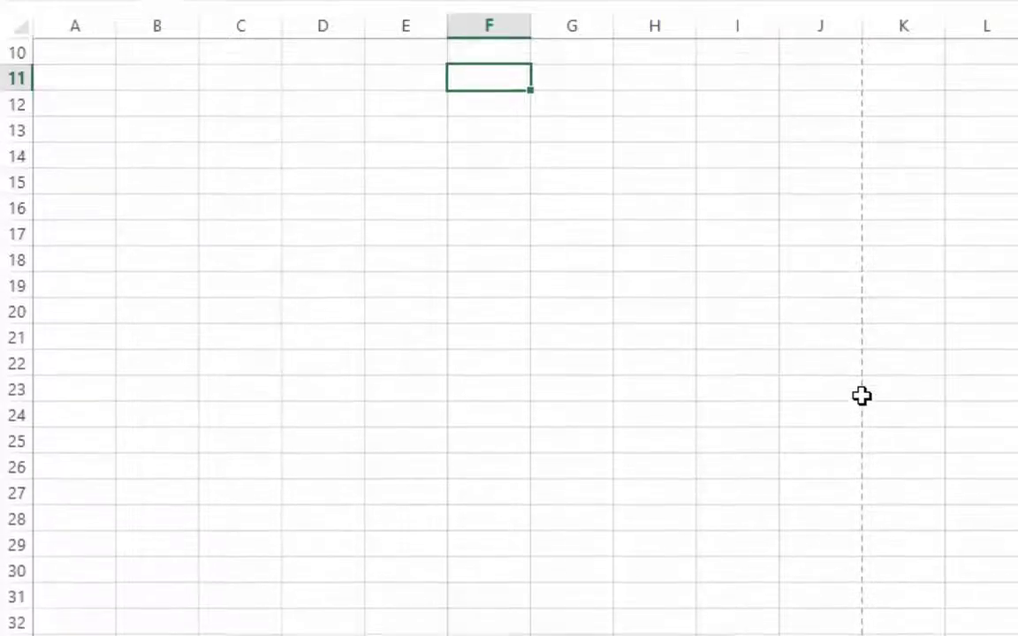
scroll(862, 390, up, 1)
scroll(860, 371, up, 1)
scroll(857, 359, up, 1)
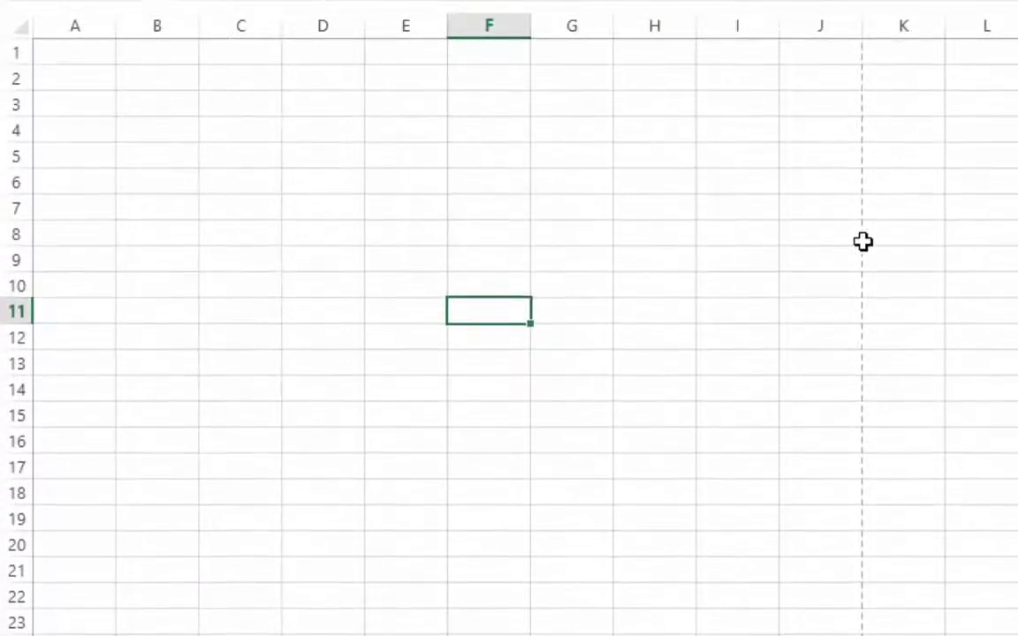
scroll(843, 207, down, 1)
scroll(858, 249, down, 3)
scroll(858, 248, down, 2)
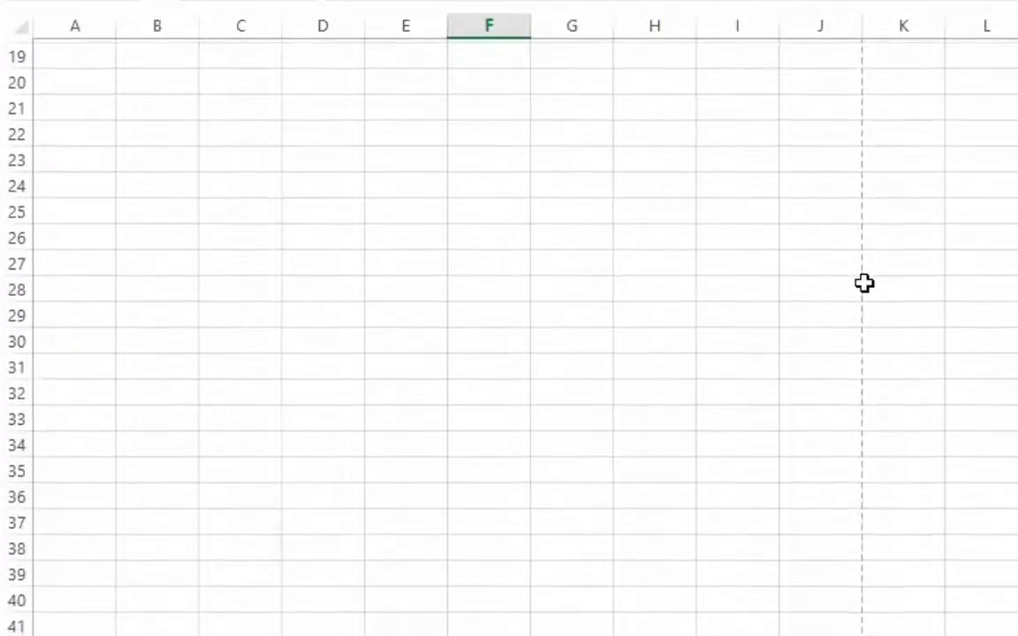
scroll(864, 282, down, 2)
scroll(861, 291, down, 3)
scroll(857, 305, down, 2)
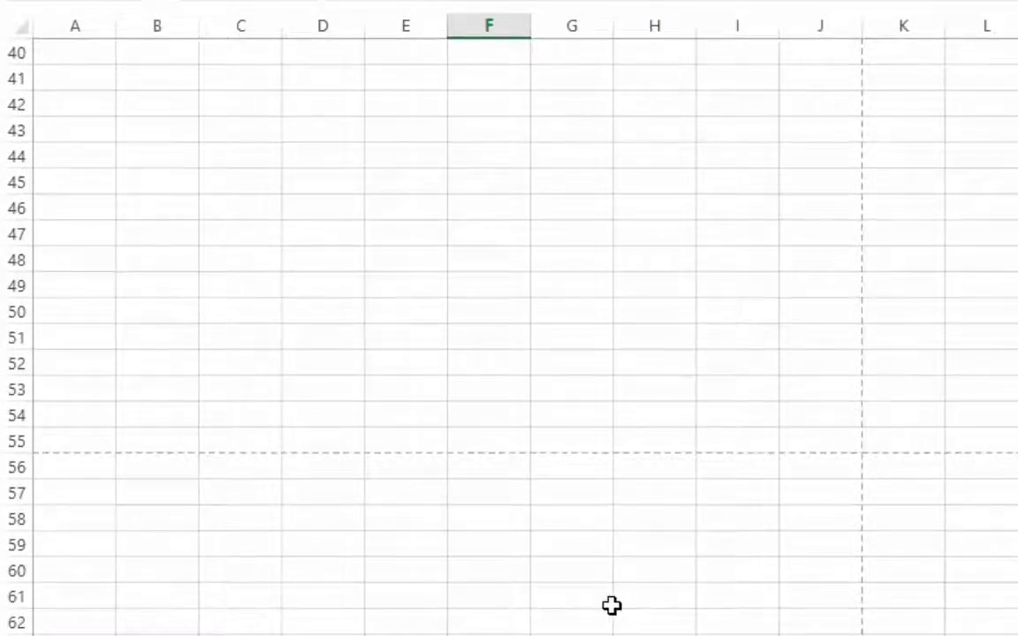
click(570, 492)
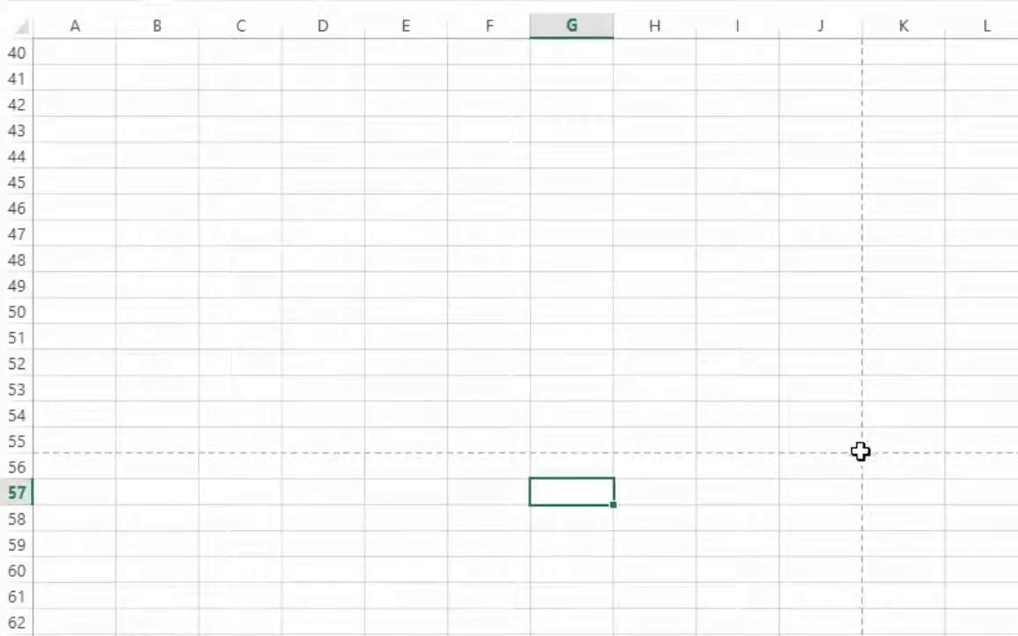
scroll(565, 407, up, 2)
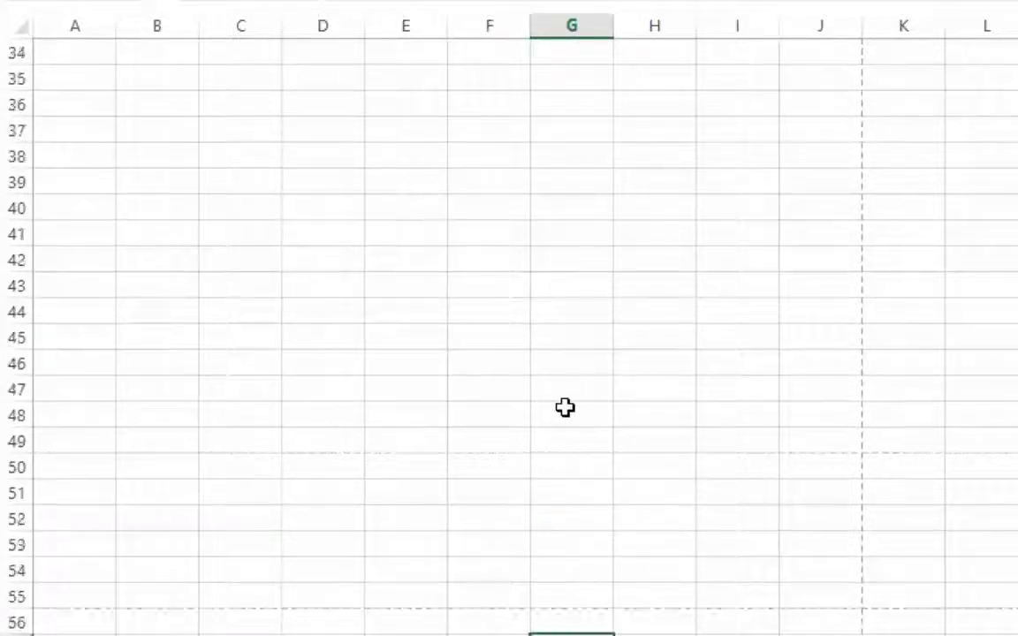
scroll(570, 380, up, 8)
scroll(580, 361, up, 3)
click(336, 311)
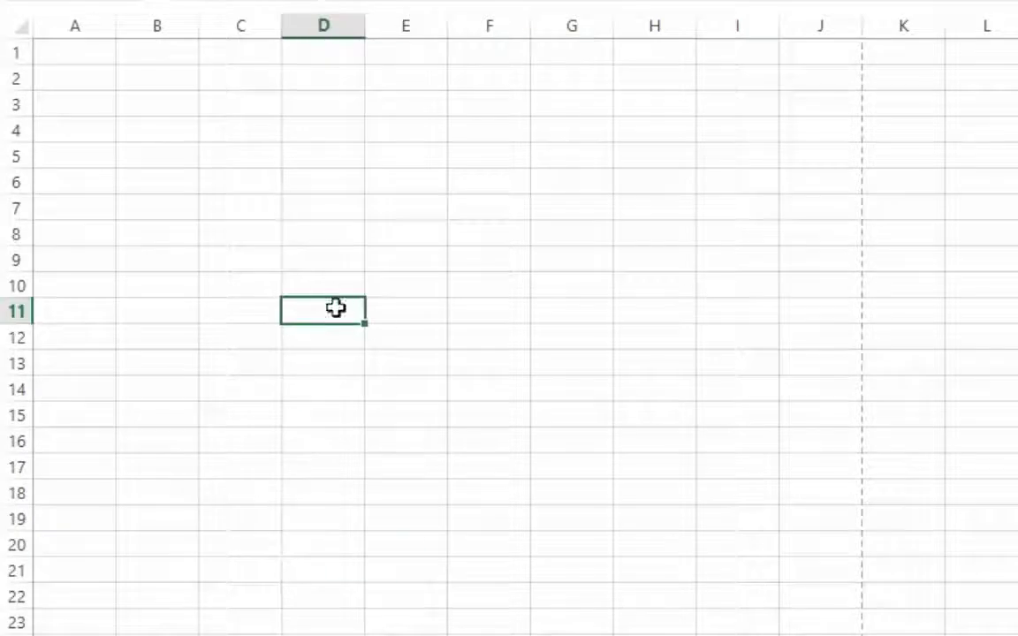
click(195, 154)
click(245, 278)
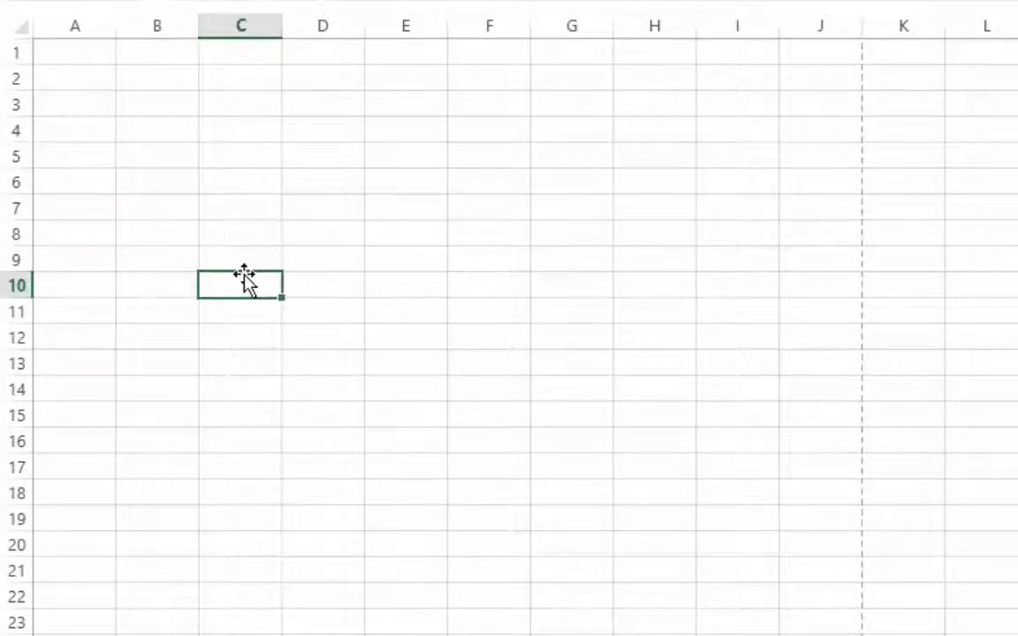
click(204, 225)
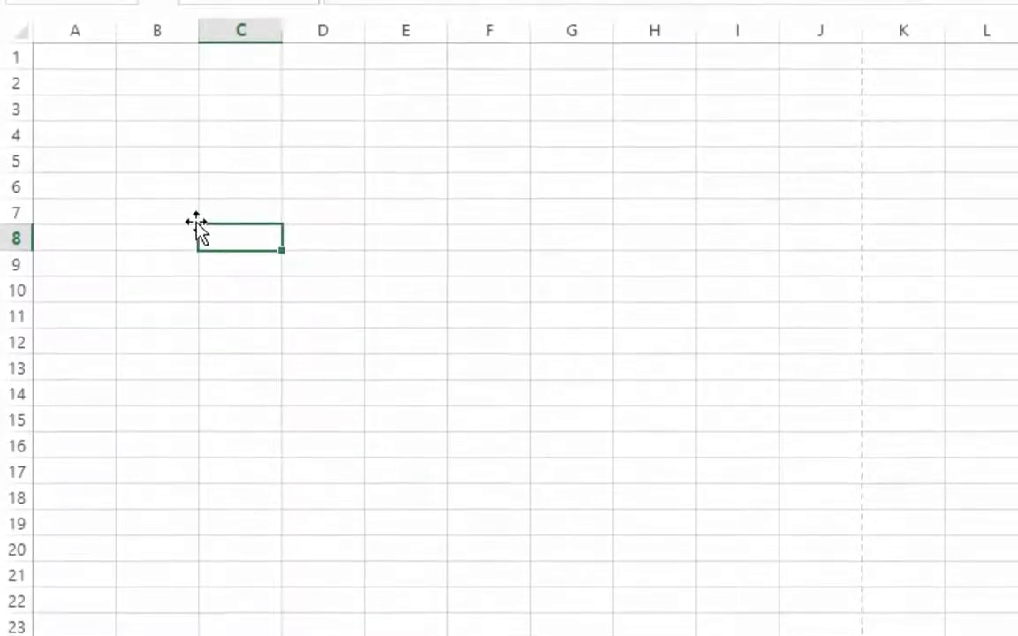
click(110, 209)
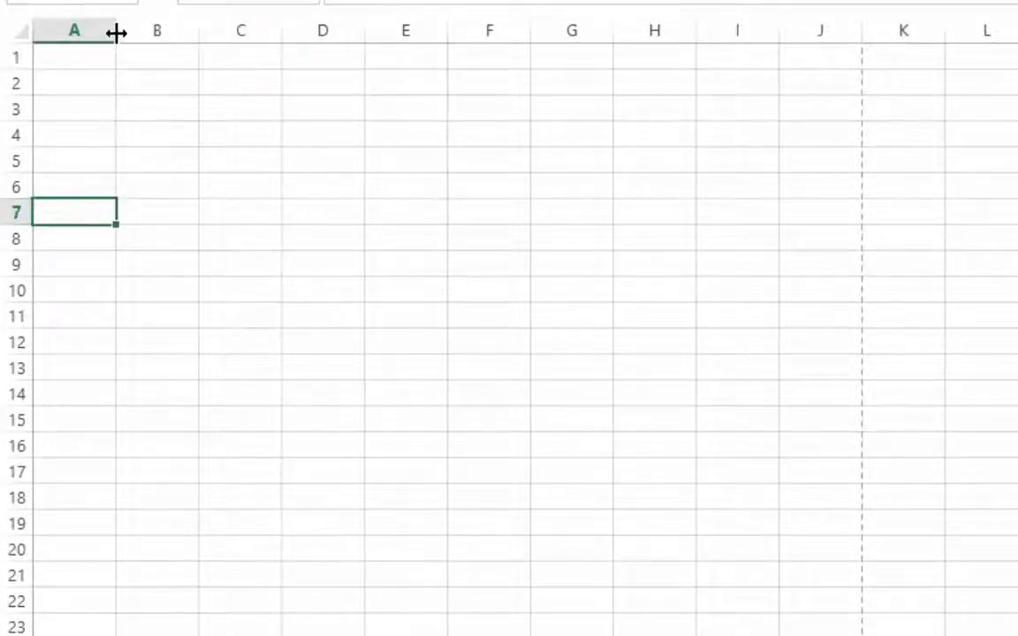
- Narrow column A to 46 pixels
drag(116, 33, 84, 35)
click(91, 133)
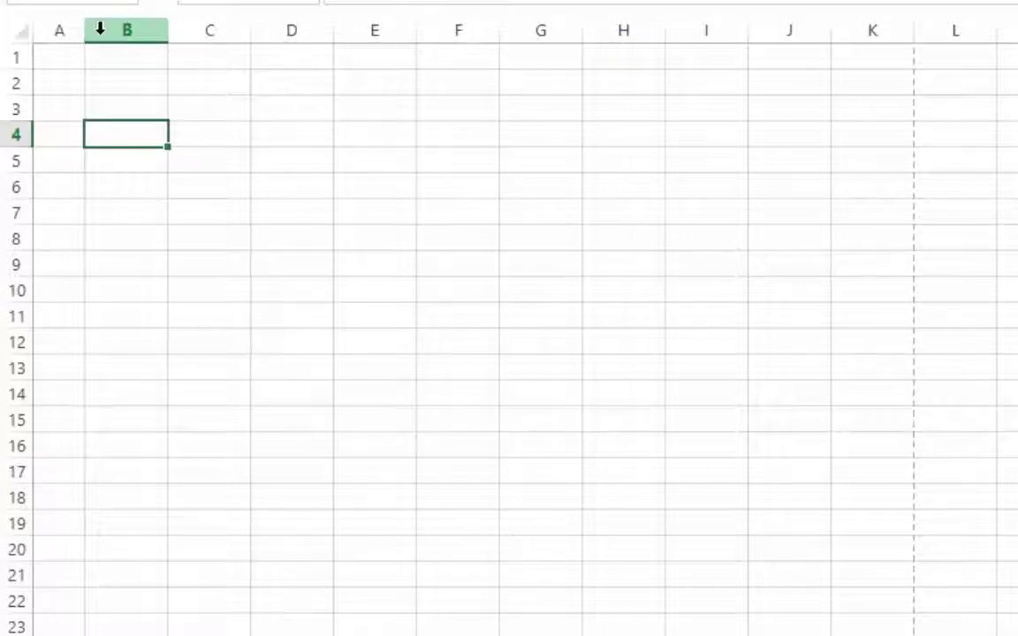
drag(86, 32, 94, 33)
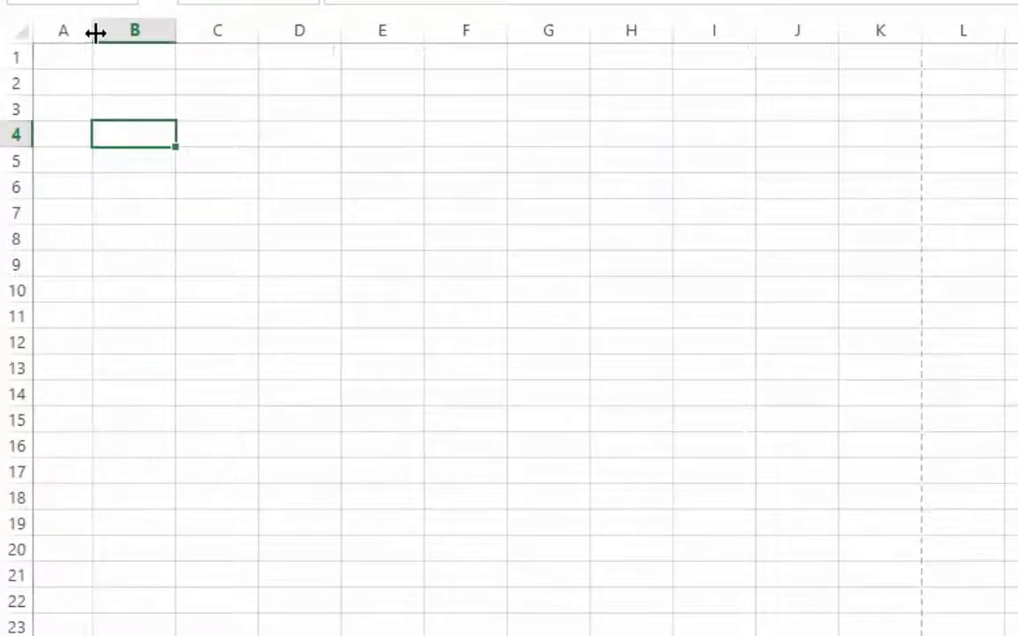
click(152, 106)
click(138, 235)
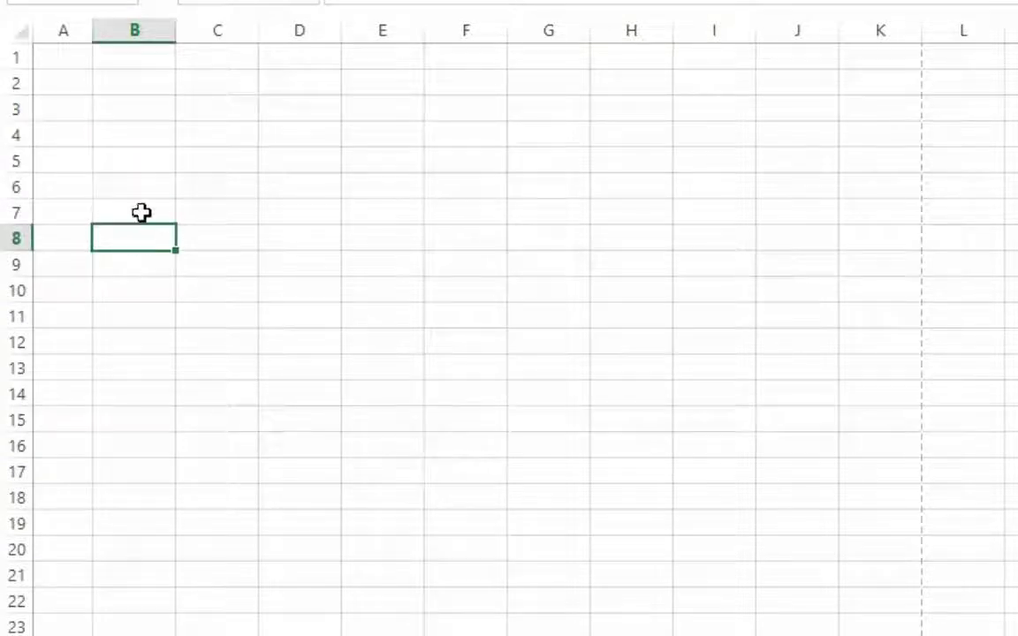
- Widen column B to 178 pixels and columns C through H slightly
drag(176, 32, 327, 36)
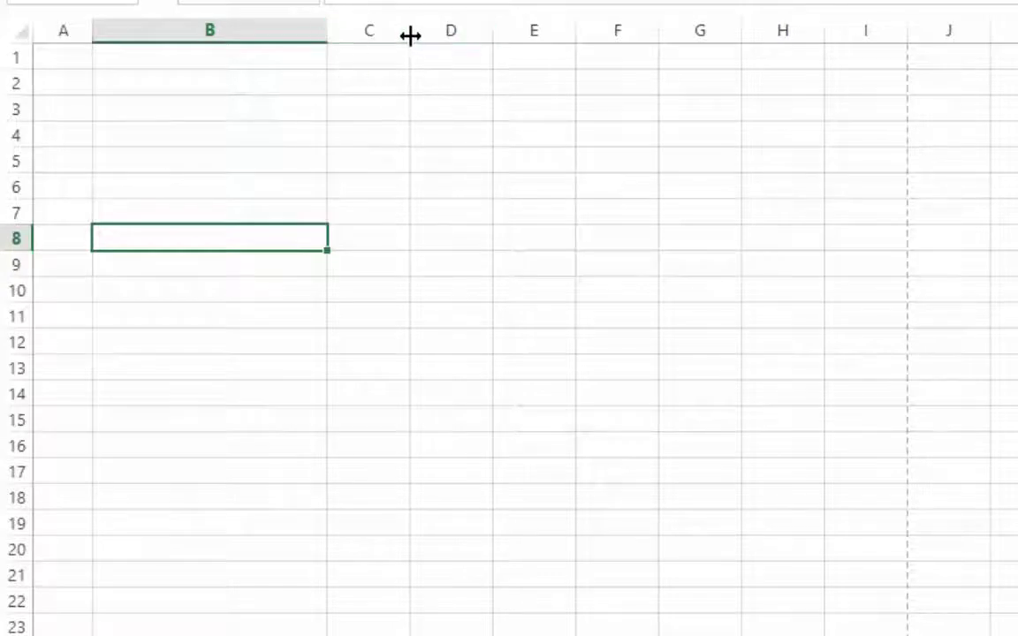
drag(410, 31, 429, 31)
drag(512, 27, 533, 27)
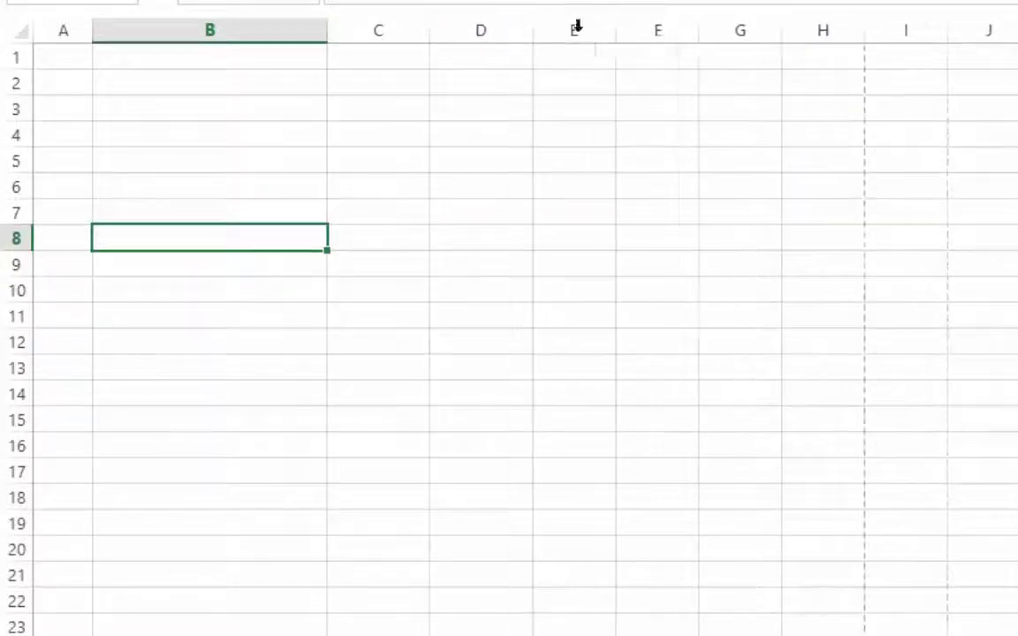
drag(615, 35, 634, 35)
drag(716, 32, 745, 32)
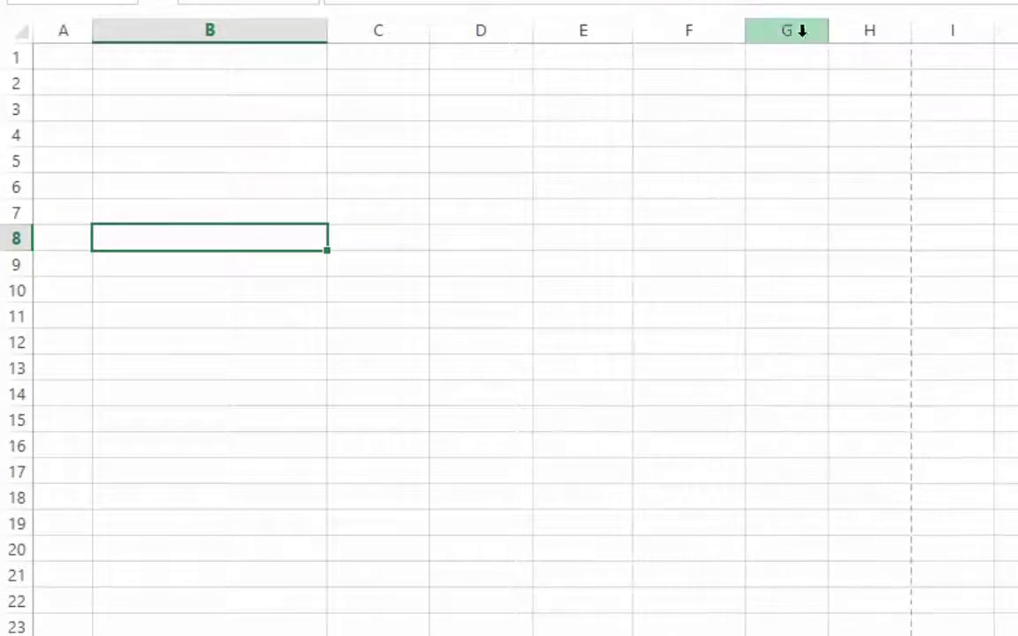
drag(828, 34, 842, 35)
drag(933, 38, 951, 39)
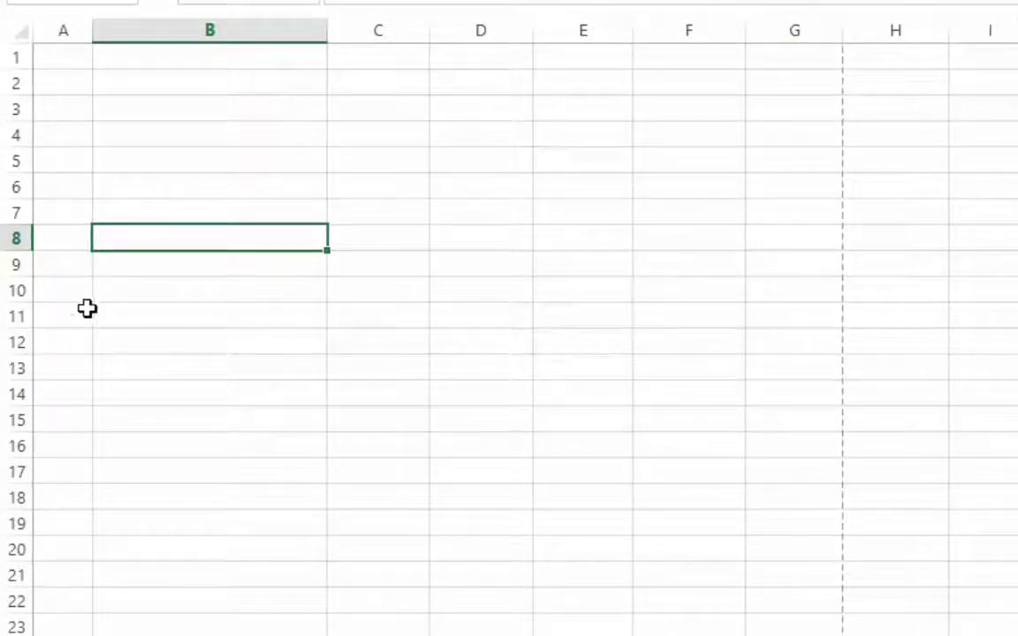
click(73, 240)
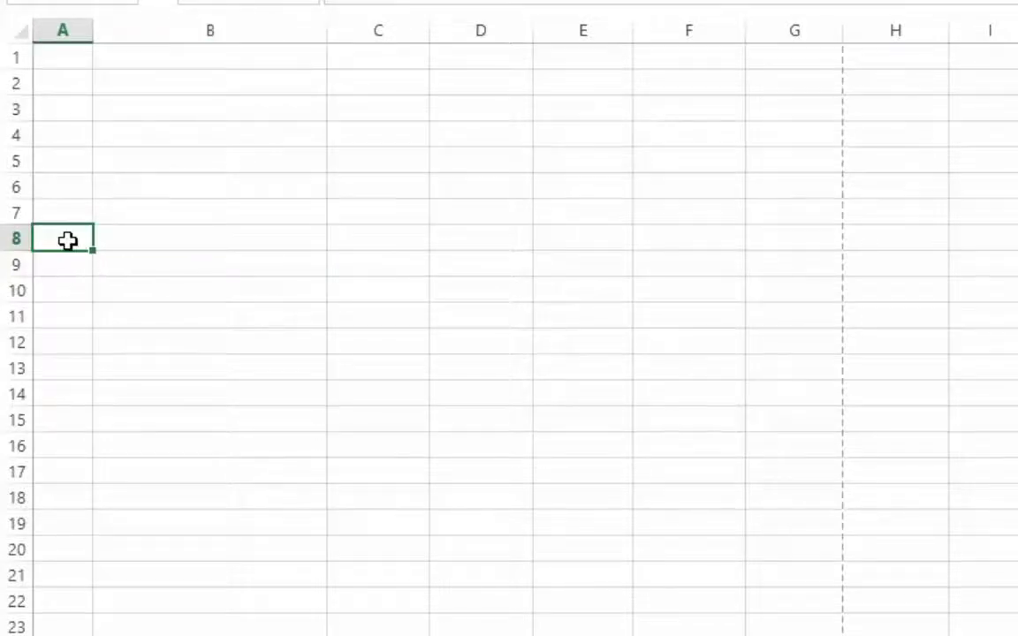
drag(53, 361, 542, 358)
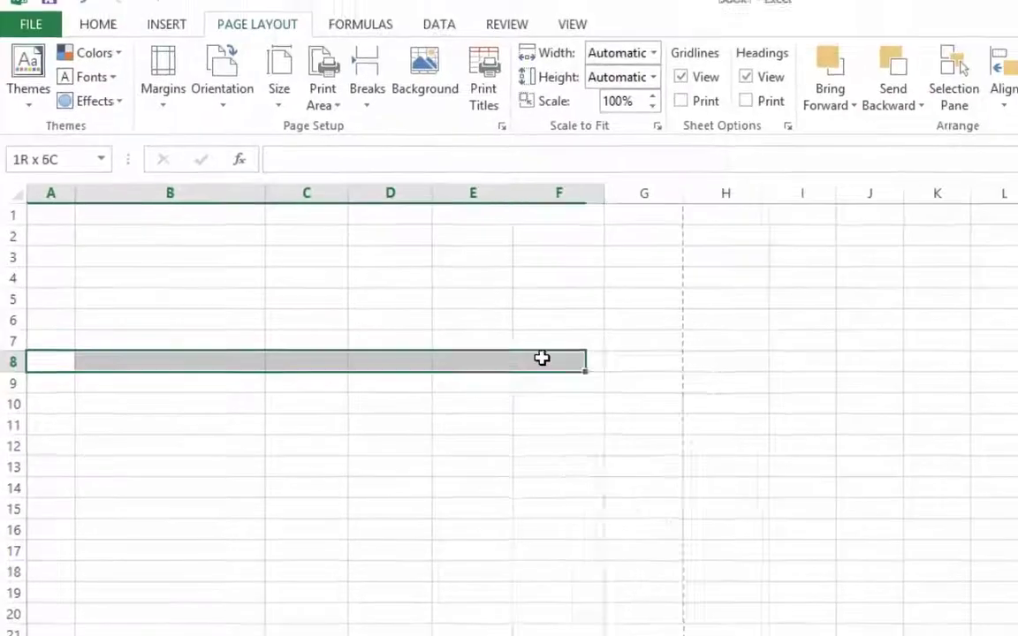
- Apply the Khmer OS Muol Light font to cells A8 through G8
click(579, 358)
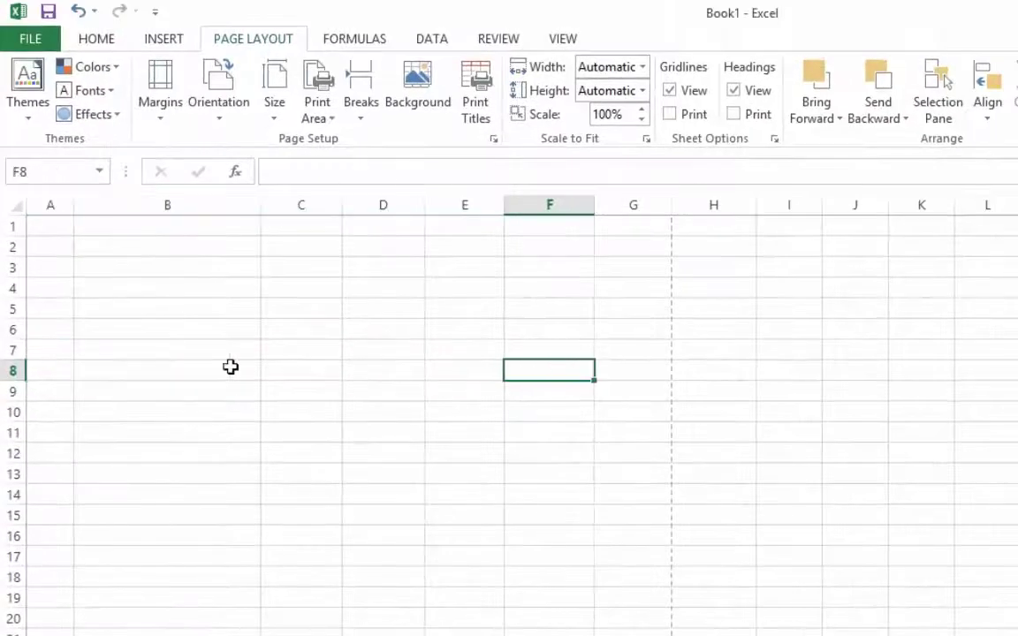
click(234, 356)
drag(49, 357, 398, 358)
drag(462, 365, 620, 366)
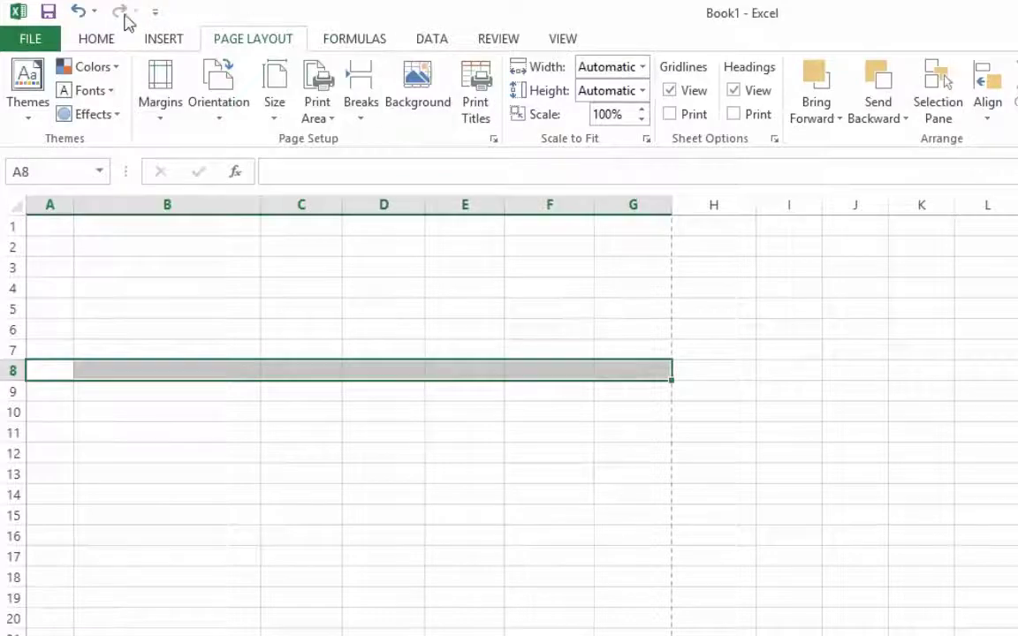
click(100, 35)
click(274, 75)
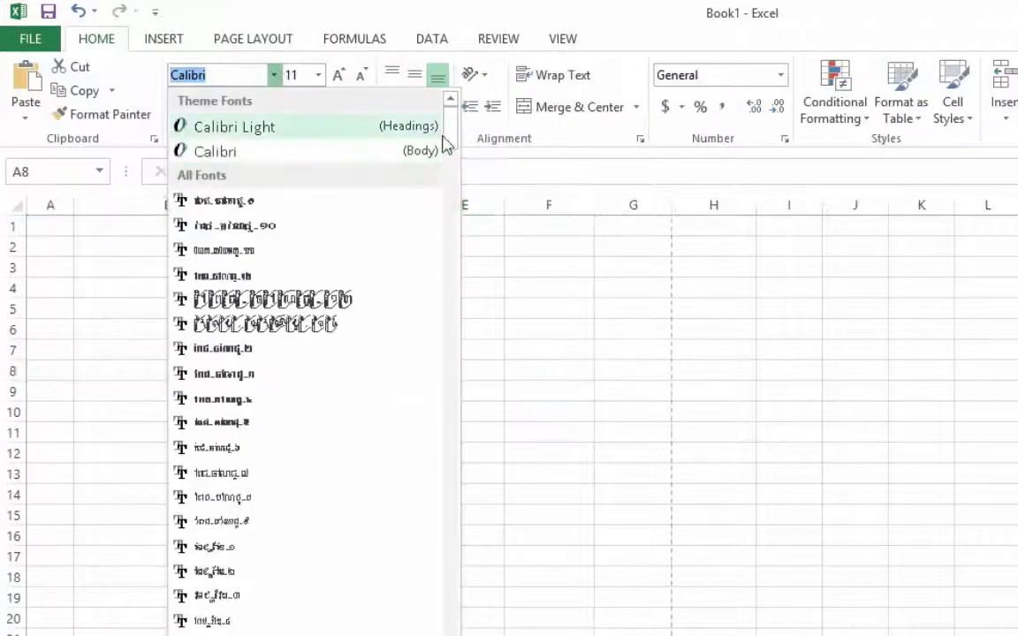
drag(448, 142, 454, 381)
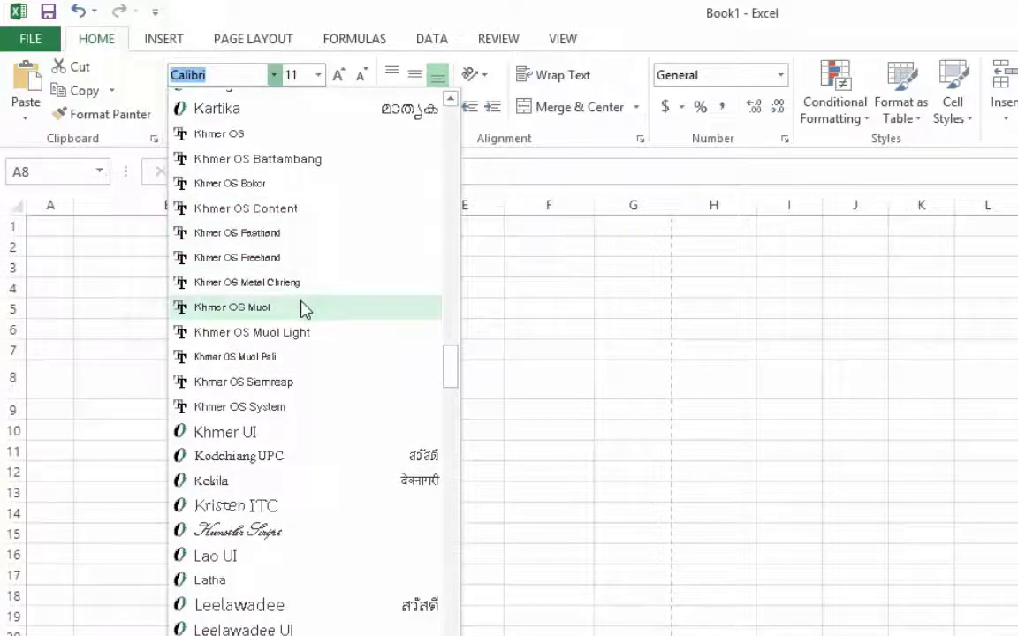
click(296, 332)
click(40, 372)
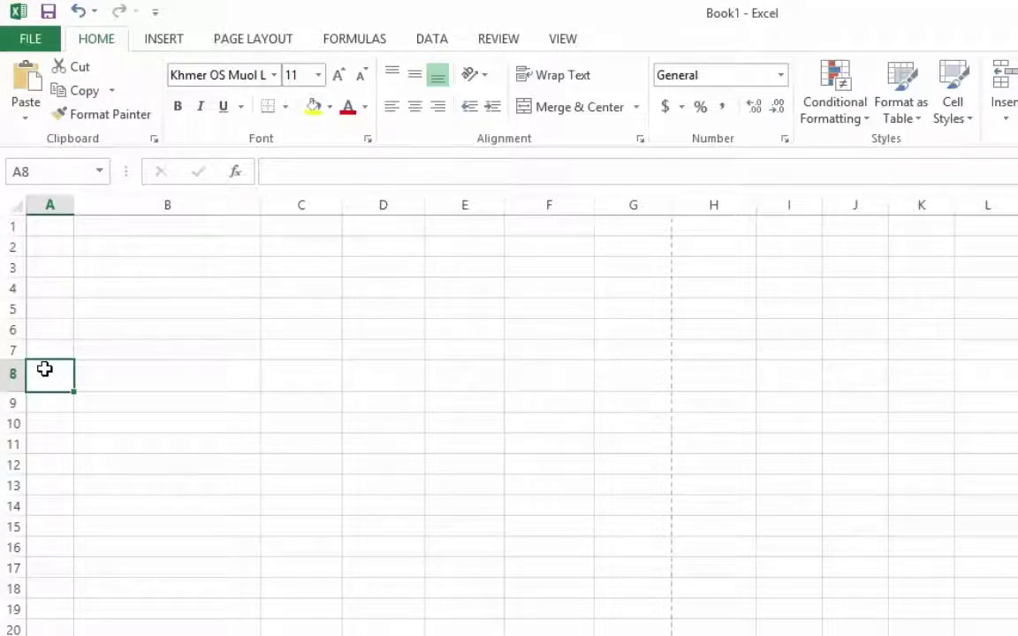
- Enter the headers 'ស.', 'ឈ្មោះ' and 'ភេទ' into A8, B8 and C8
text(ស)
text(.រ)
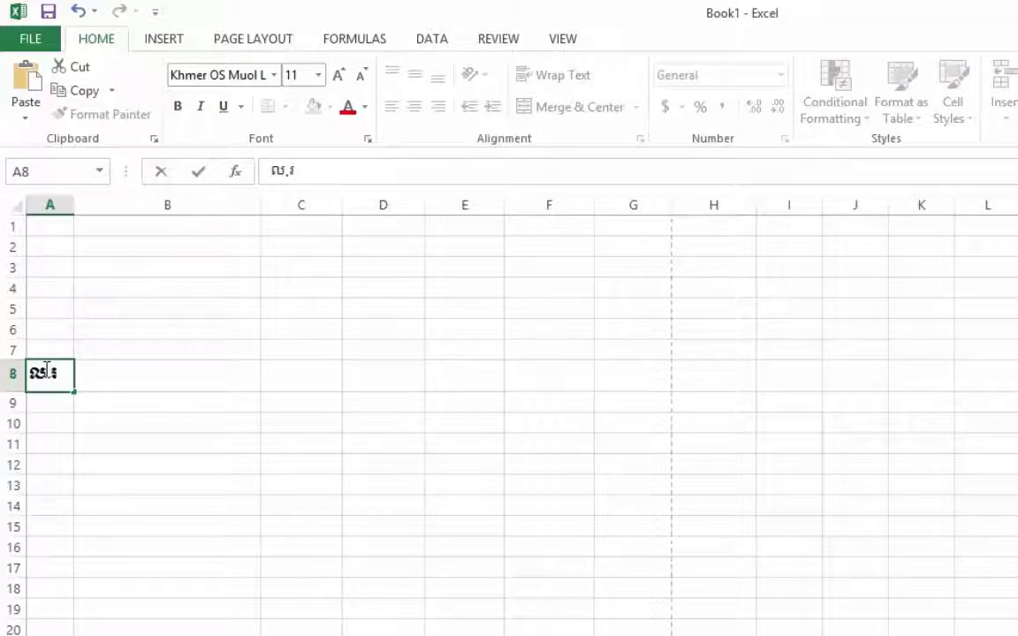
key(Tab)
text(ឈ្ម)
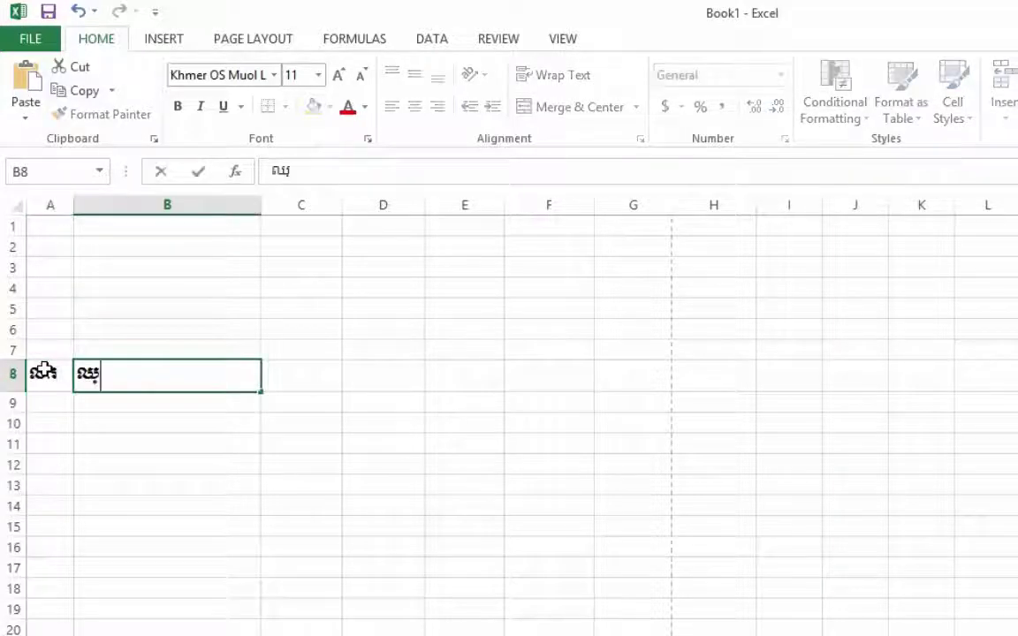
text(ោះ)
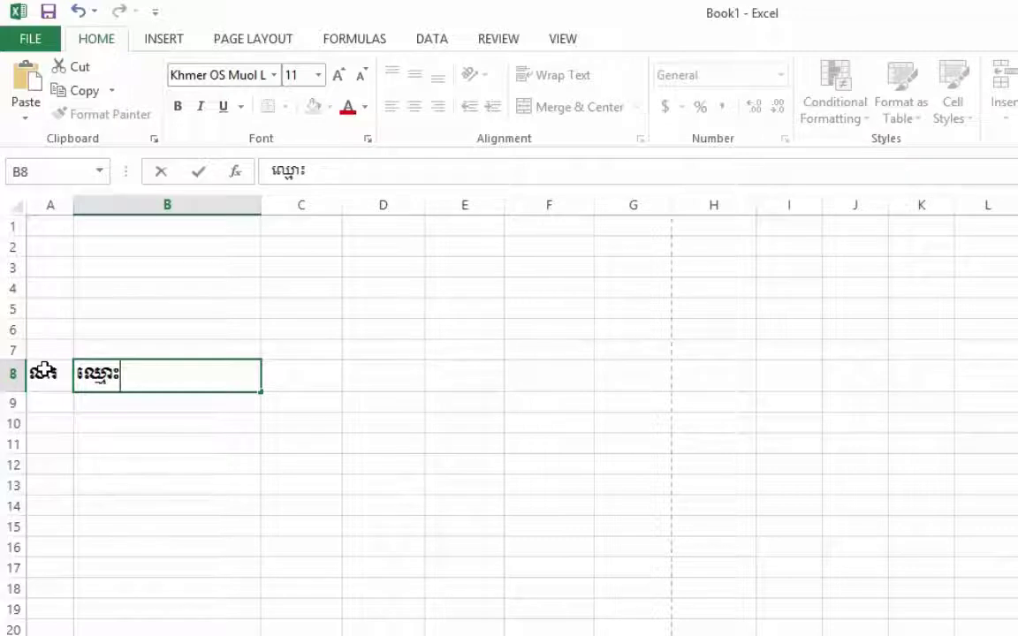
key(Tab)
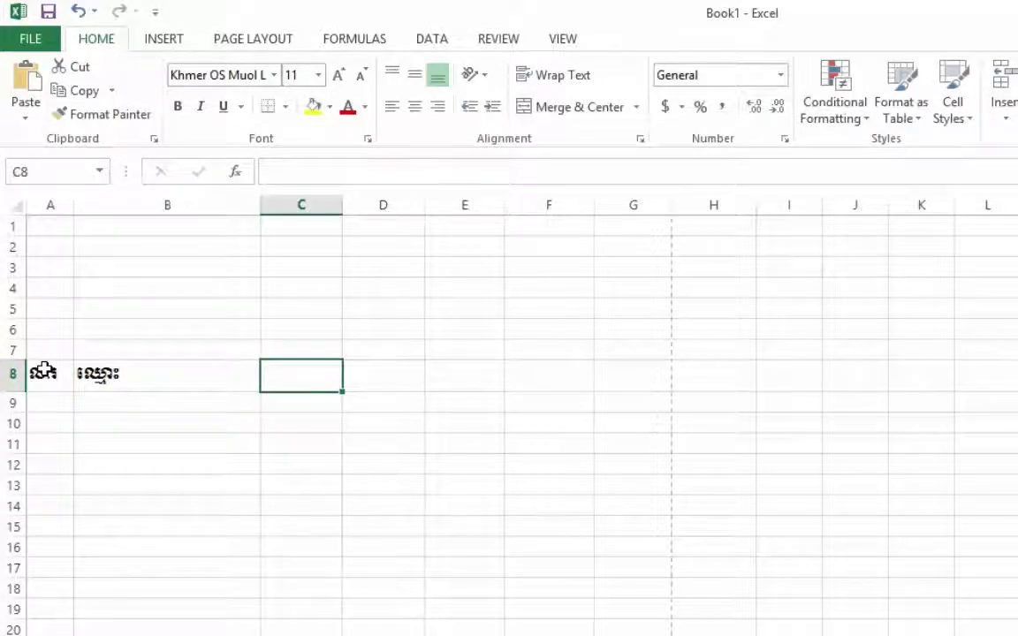
text(ភេទ)
key(Tab)
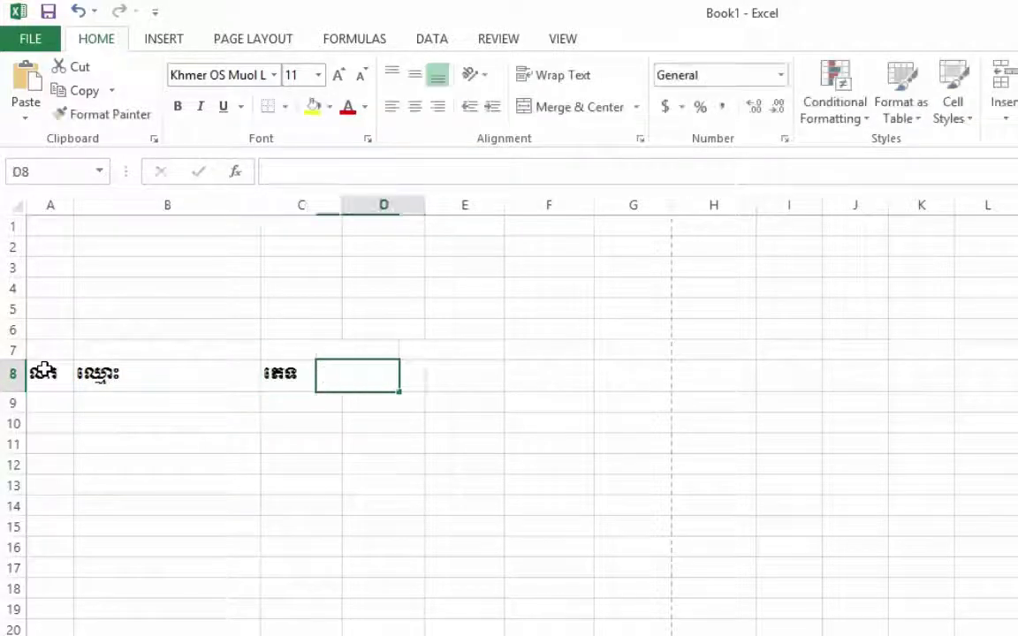
- Type the remaining Khmer headers into D8 through G8 and begin the H8 header
text(ថកដលស្)
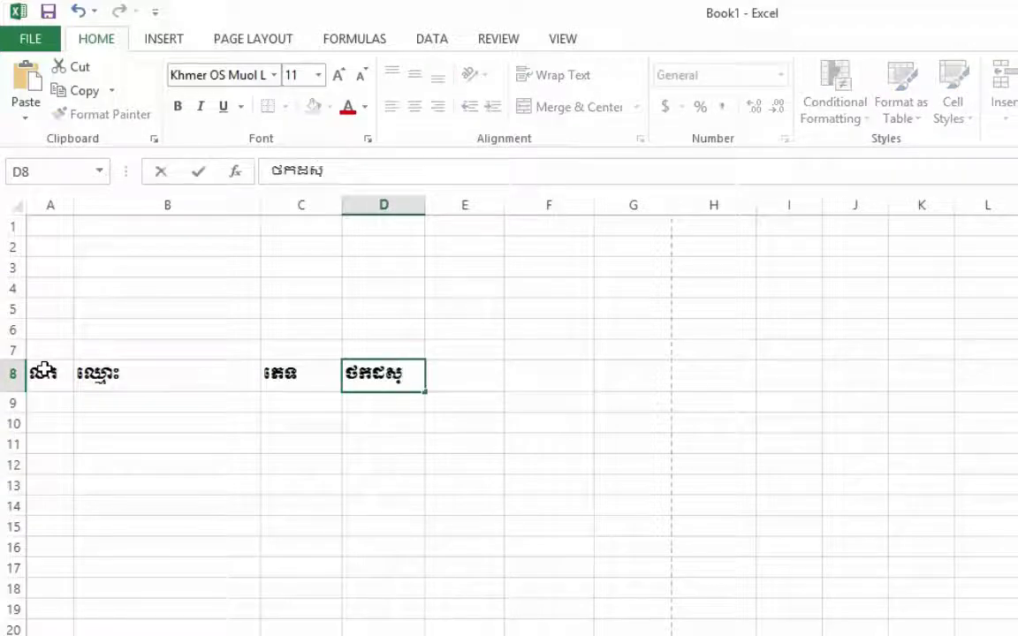
key(Tab)
text(ថកដលស្)
key(Tab)
text(ជហសាថល)
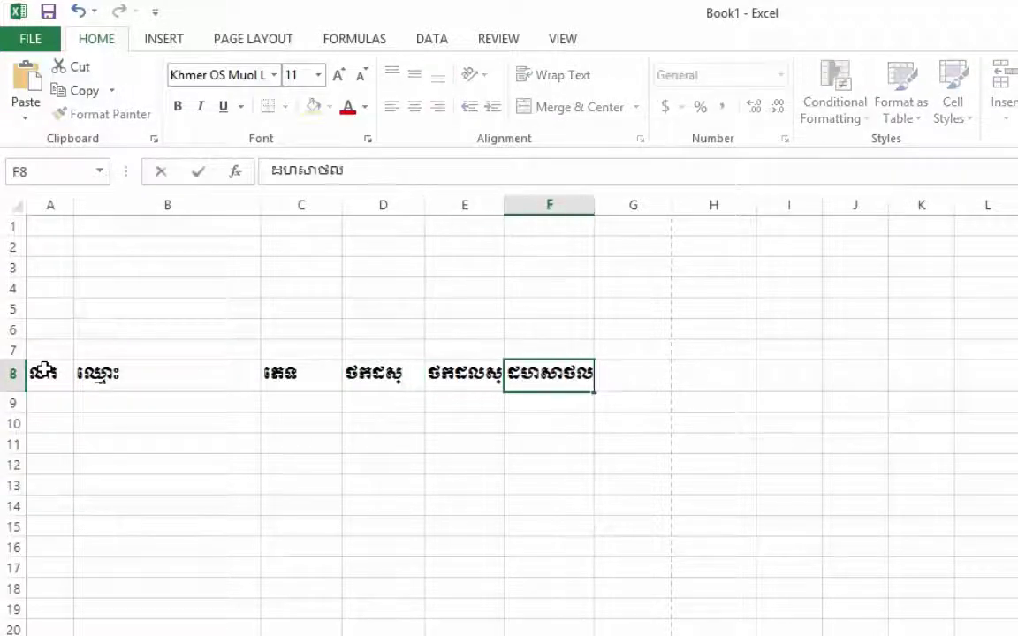
key(Tab)
text(ថដសកល្ល)
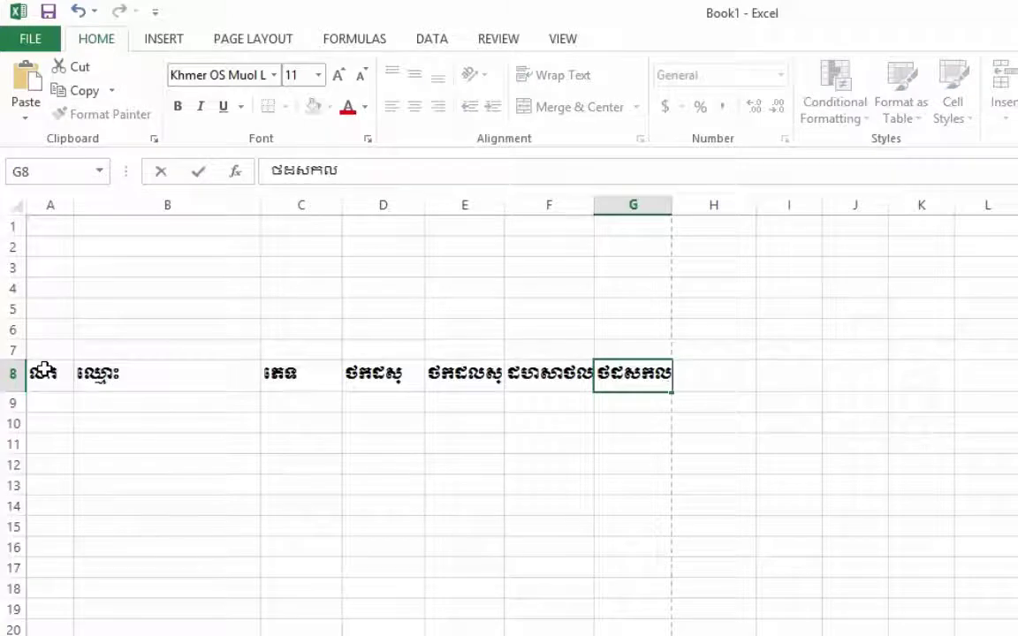
key(BackSpace)
key(Tab)
text(ថដសា)
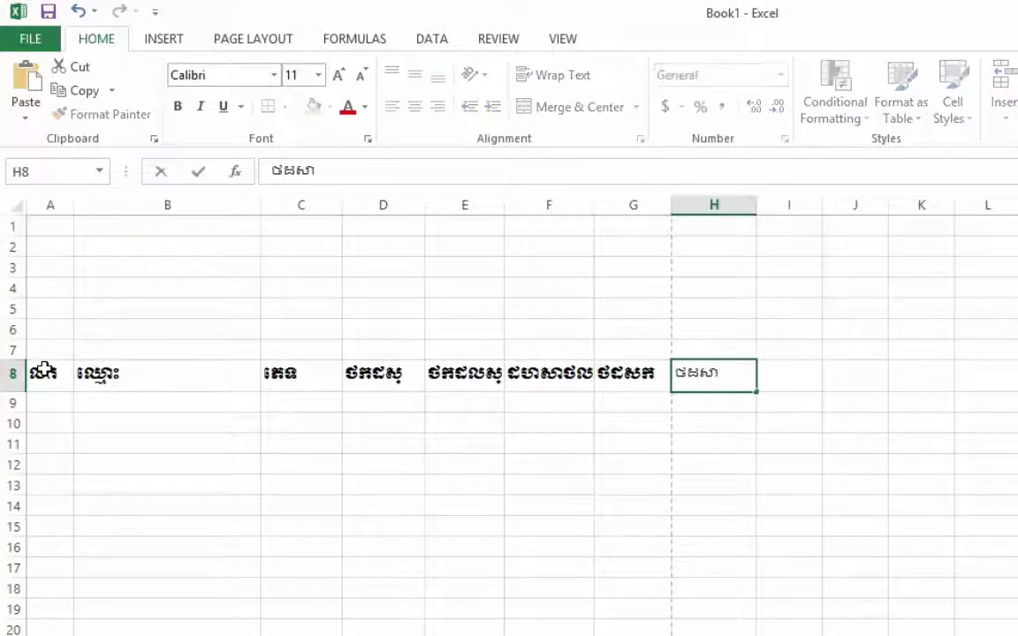
text(ា)
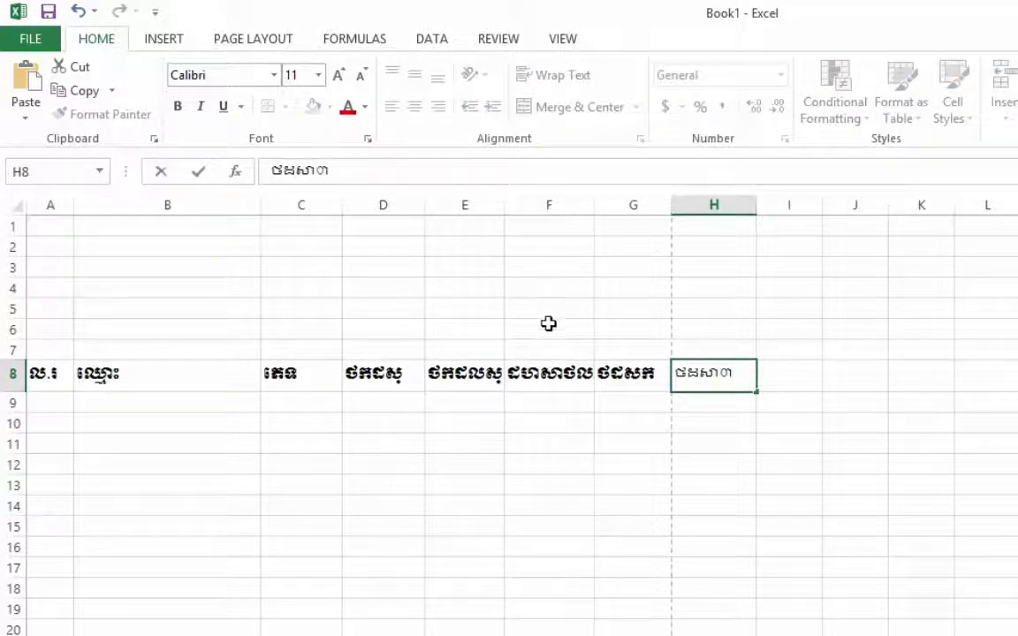
- Delete the stray trailing character from the F8 header so it stops spilling into G8
click(575, 371)
double_click(581, 370)
key(BackSpace)
click(573, 459)
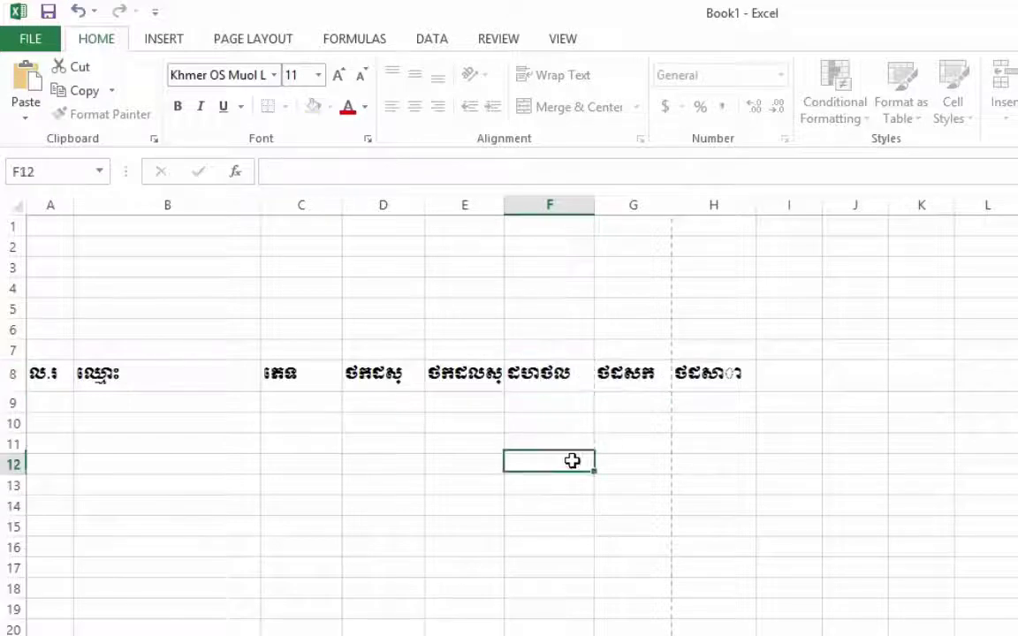
click(732, 441)
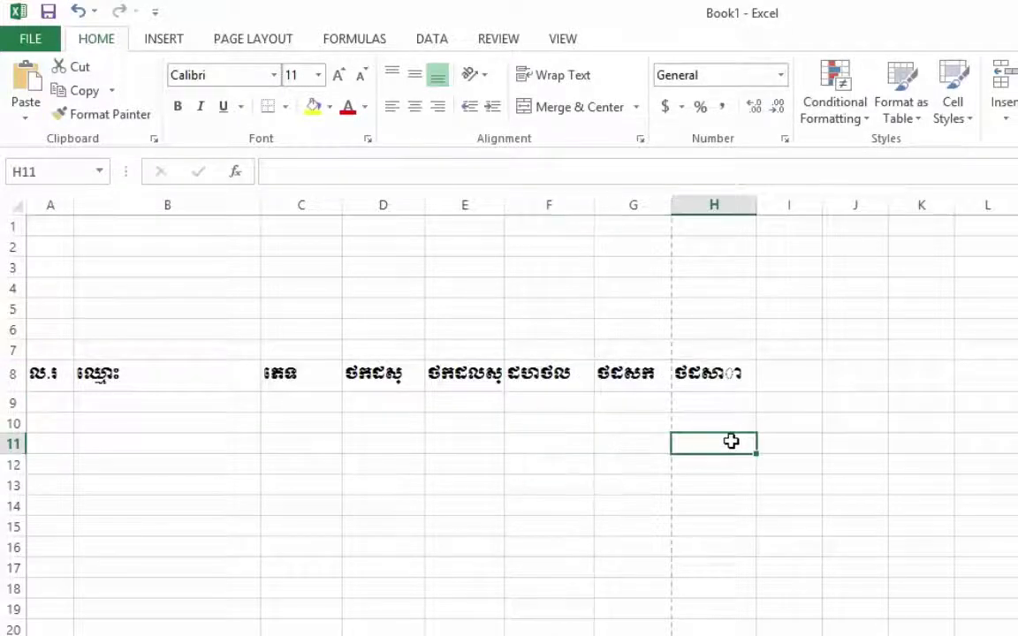
click(598, 467)
click(730, 437)
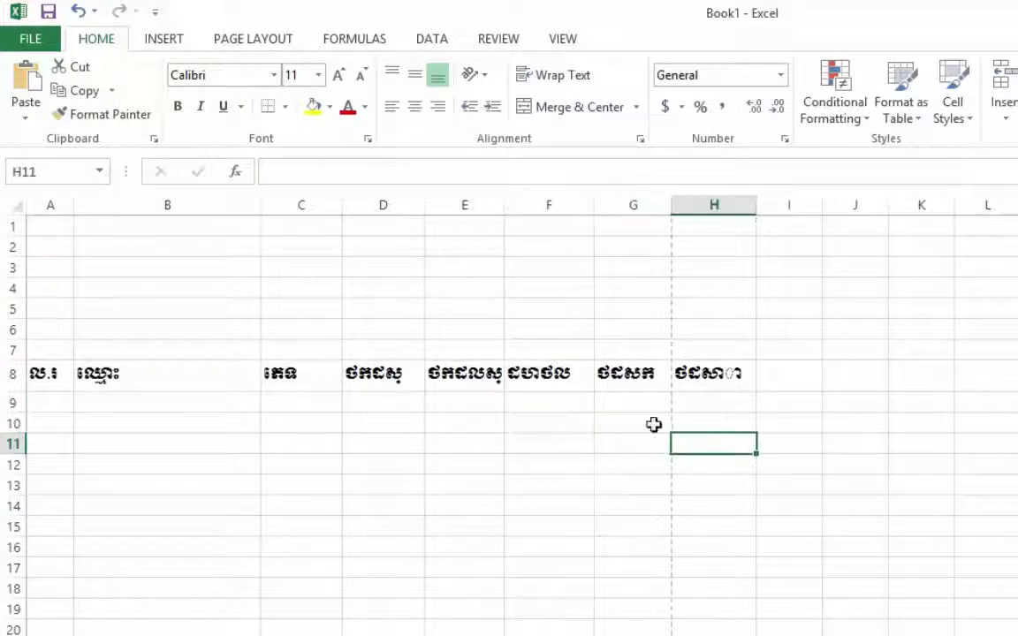
- Check each header along row 8 from A8 to H8, including H8's font
click(62, 373)
click(222, 377)
click(301, 375)
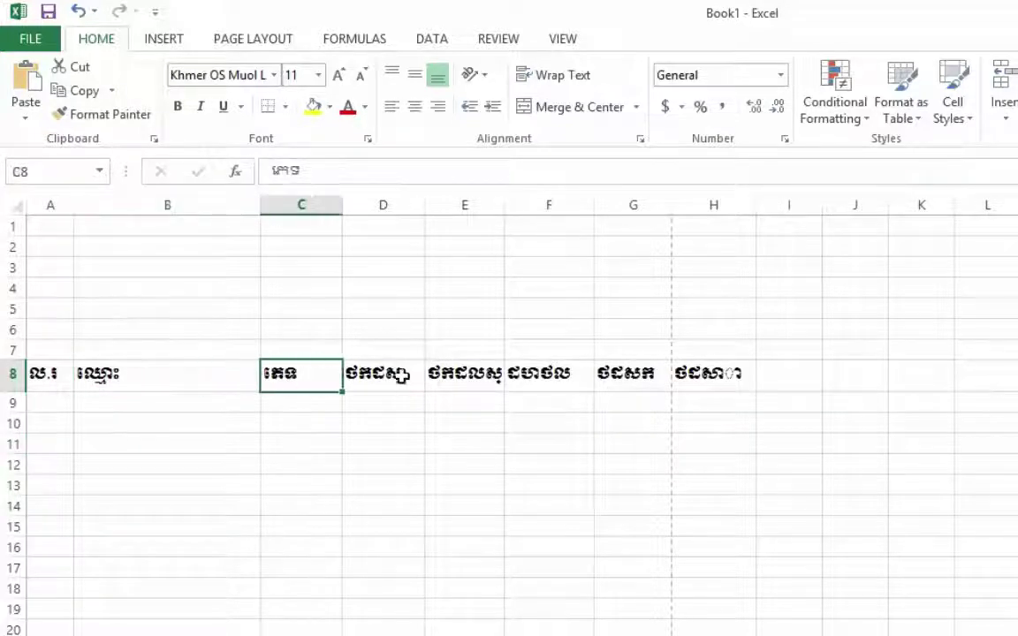
click(383, 374)
click(464, 375)
click(527, 373)
click(653, 378)
click(720, 379)
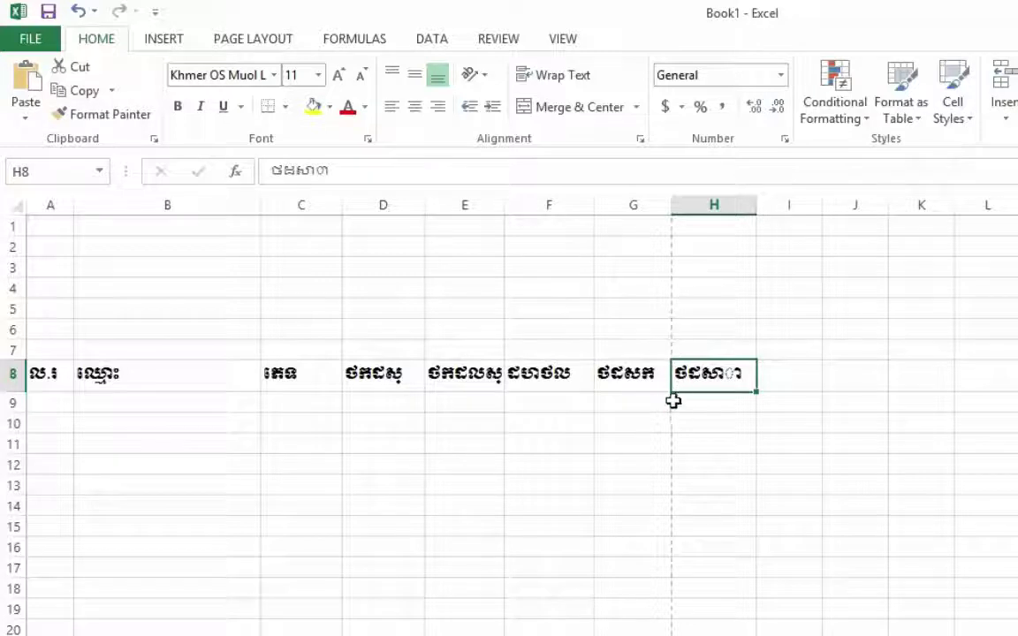
click(615, 444)
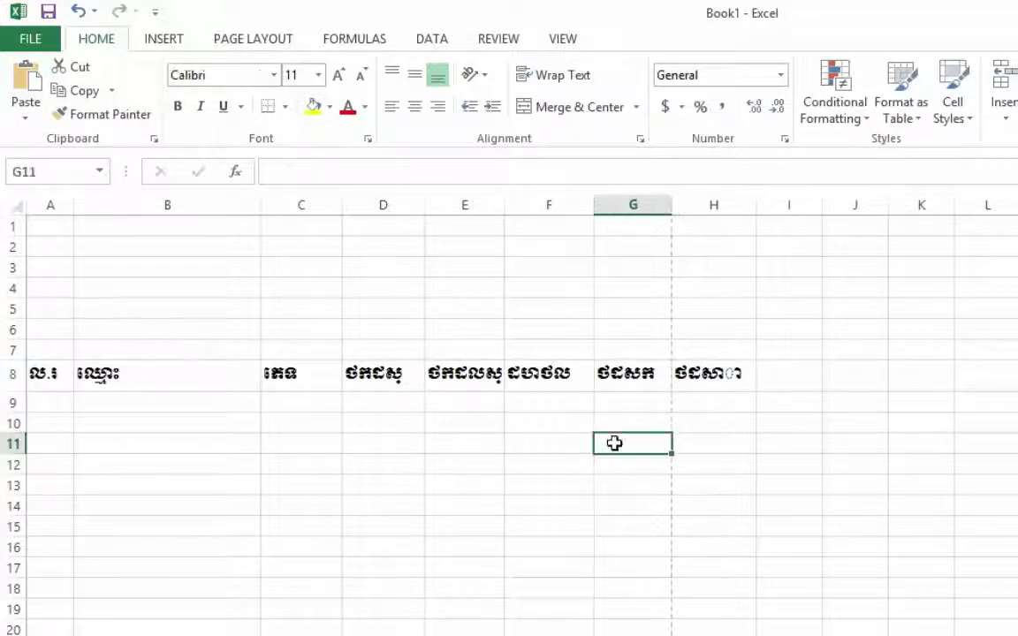
click(712, 379)
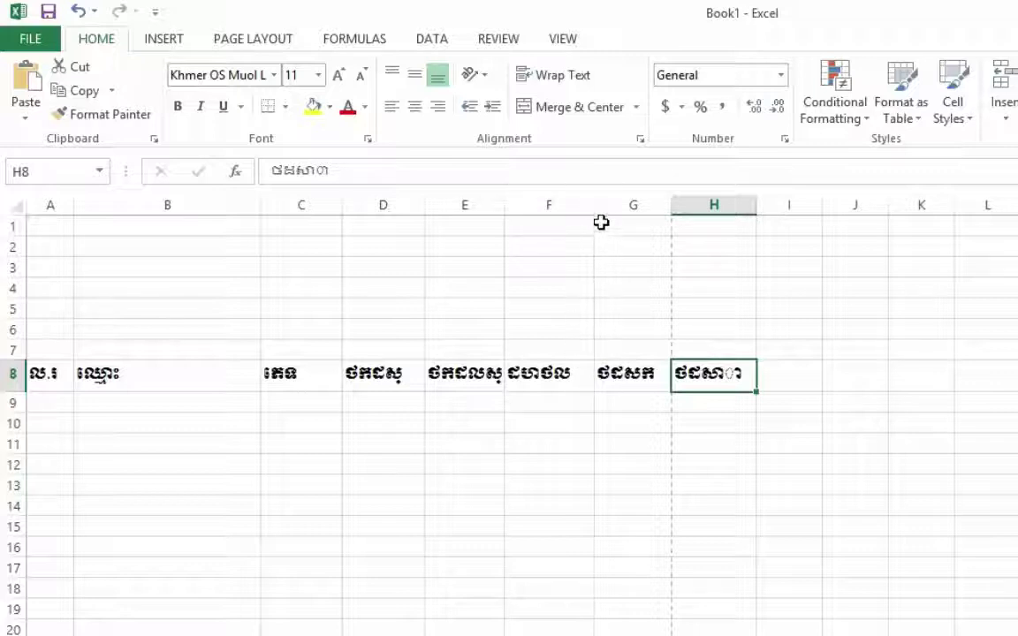
- Drag column C's right border left twice to narrow it
drag(337, 209, 330, 208)
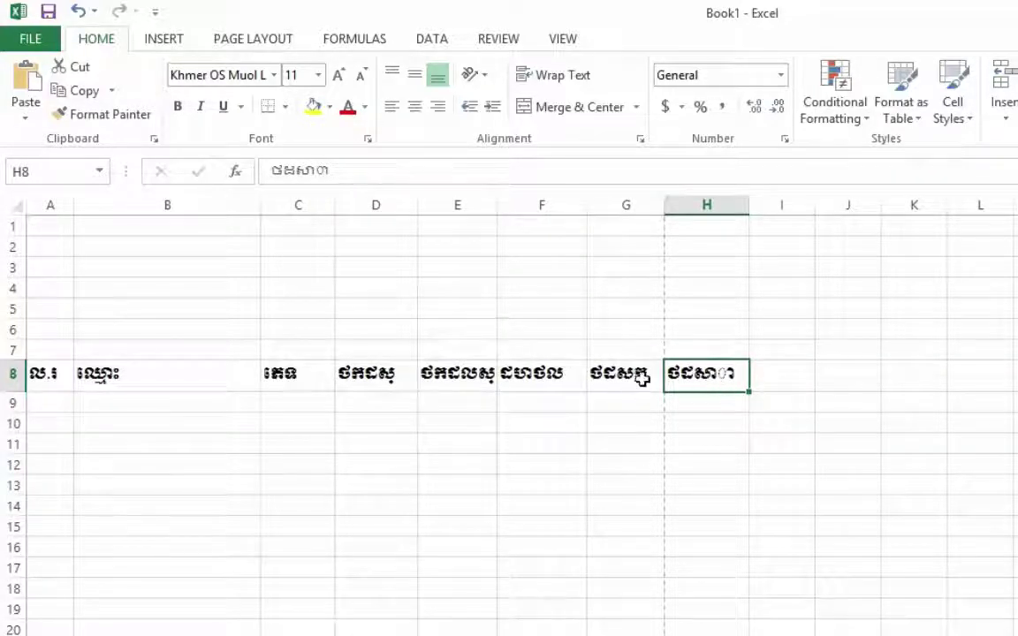
drag(335, 205, 325, 207)
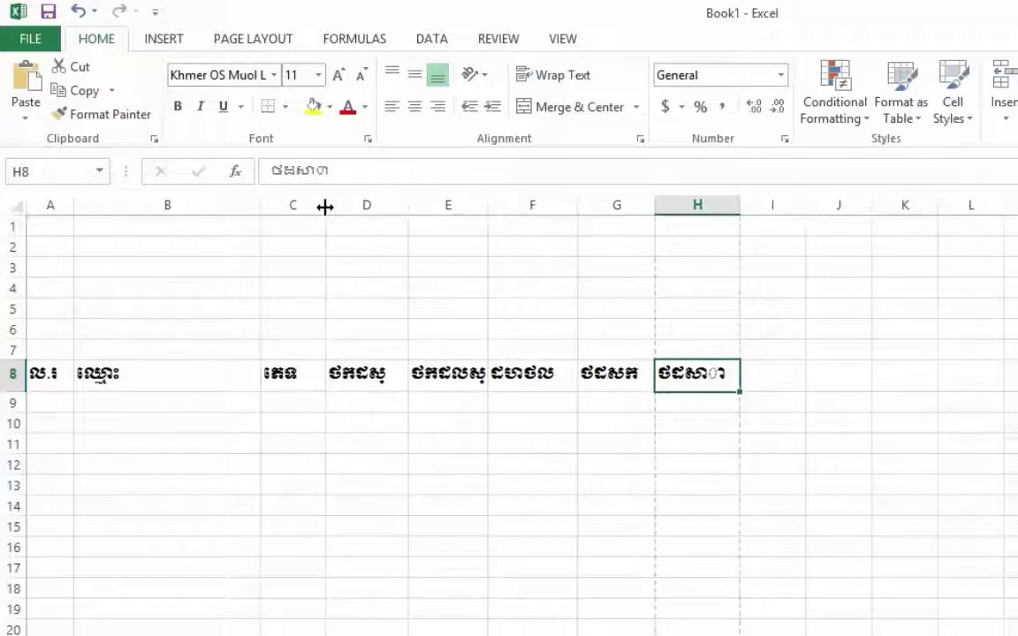
click(769, 415)
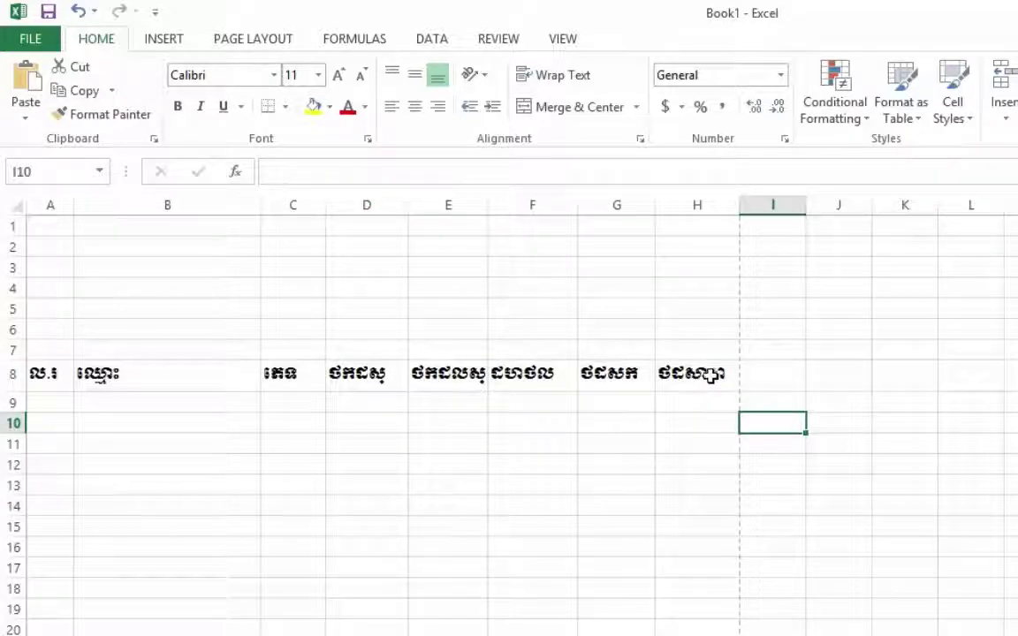
click(825, 376)
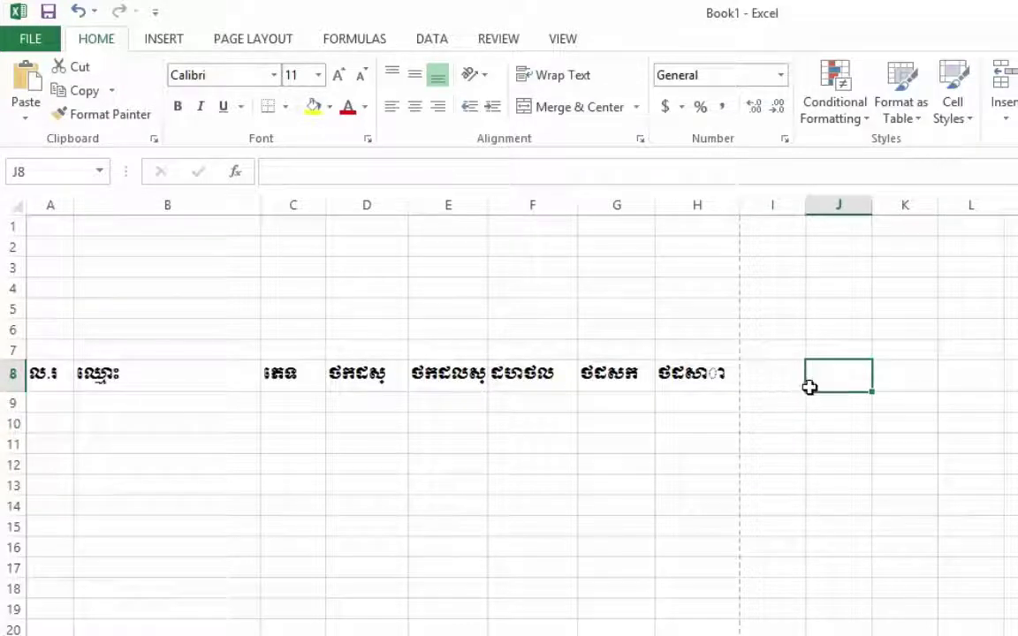
- Review the F8, H8 and A8 headers and click across the empty cells below row 8
click(505, 380)
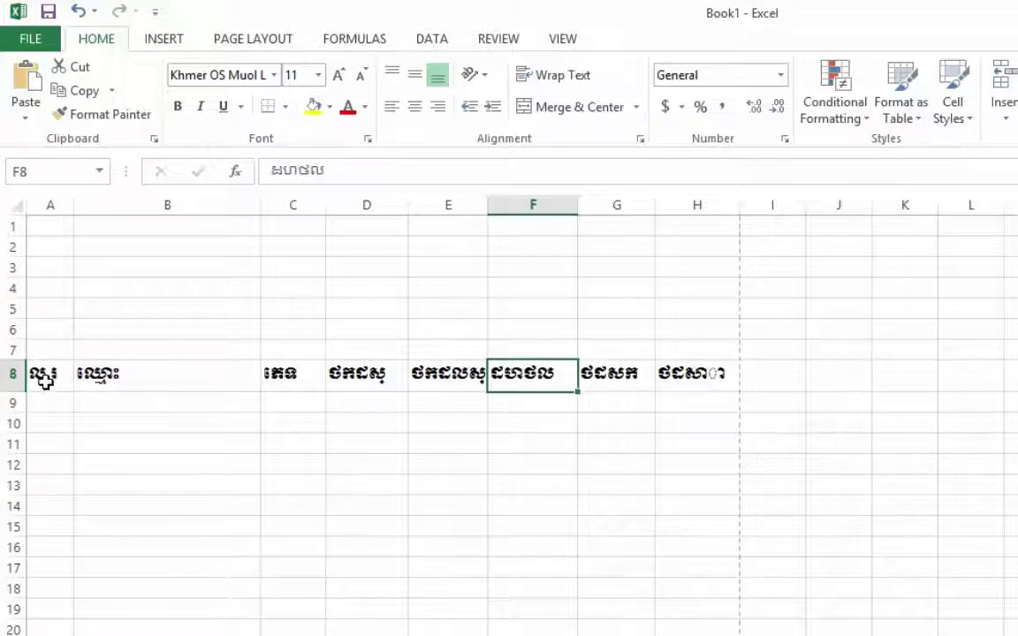
click(660, 378)
click(50, 382)
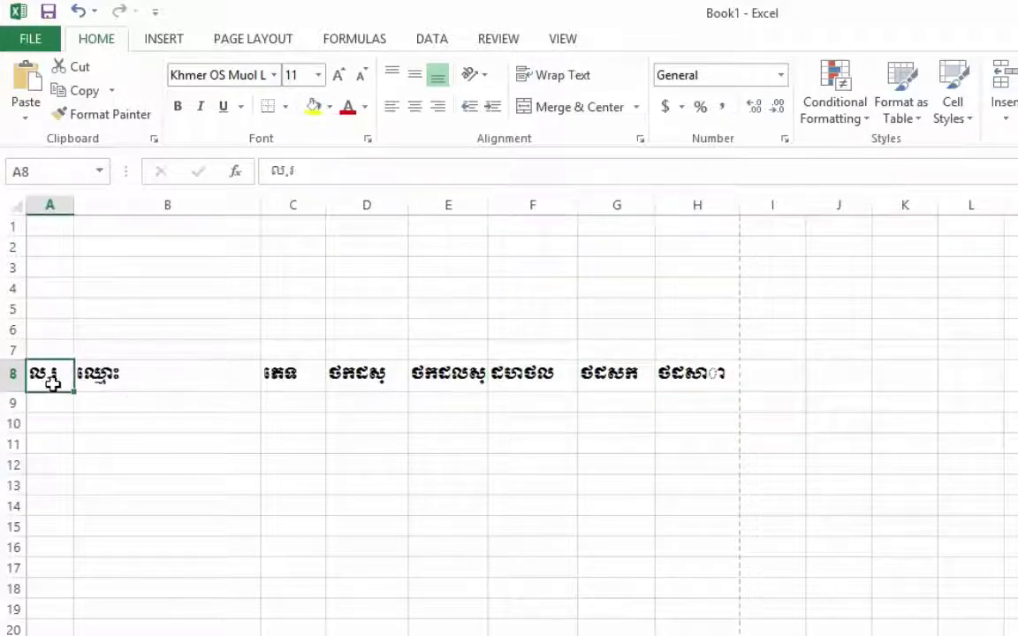
click(66, 404)
click(177, 403)
click(296, 402)
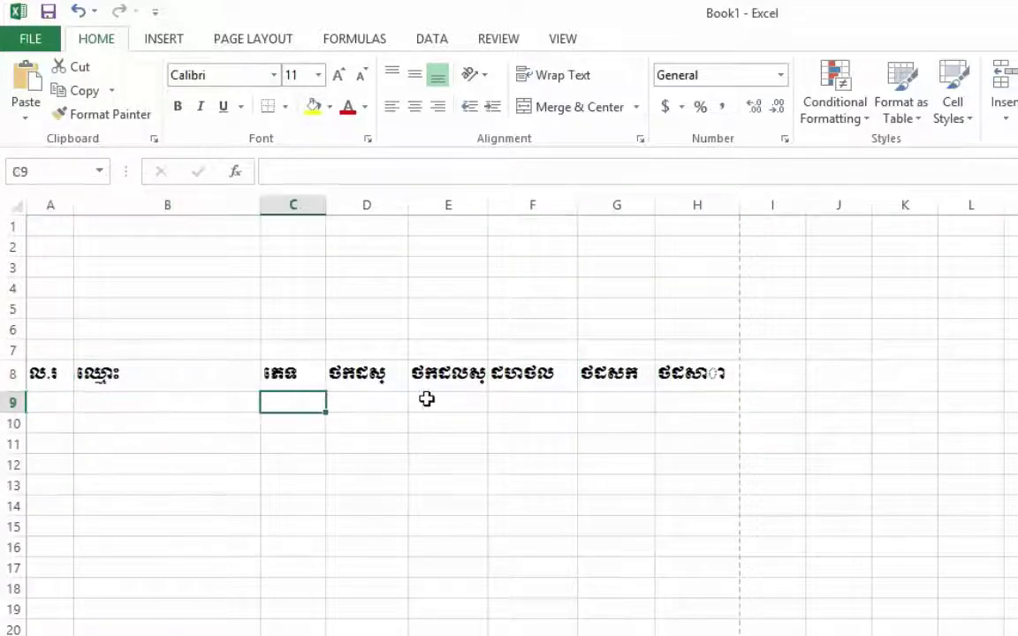
click(446, 402)
click(619, 409)
click(693, 422)
click(625, 405)
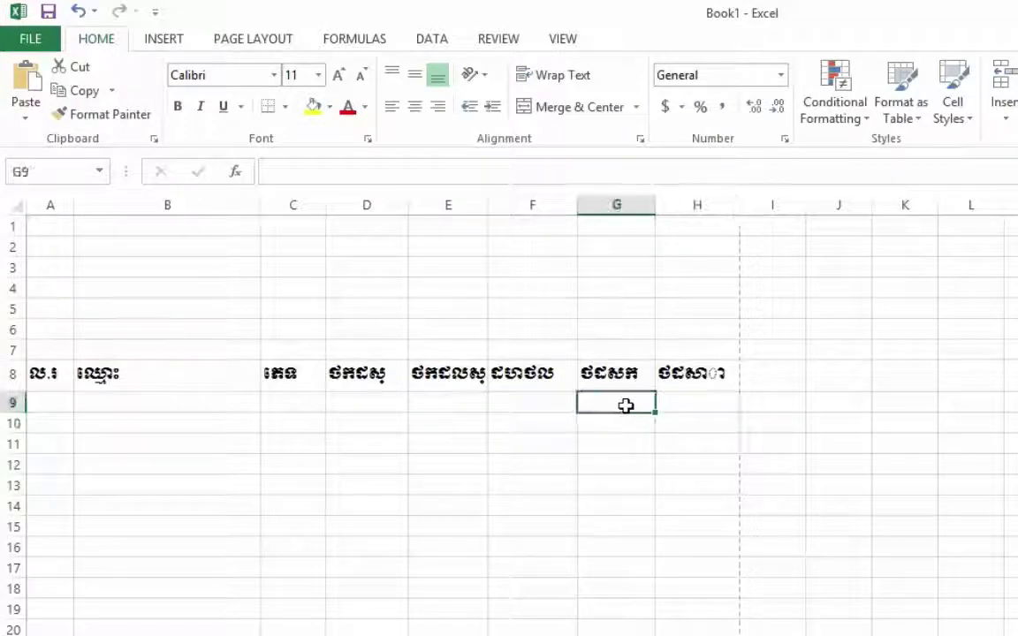
click(455, 423)
click(292, 422)
click(168, 422)
click(55, 421)
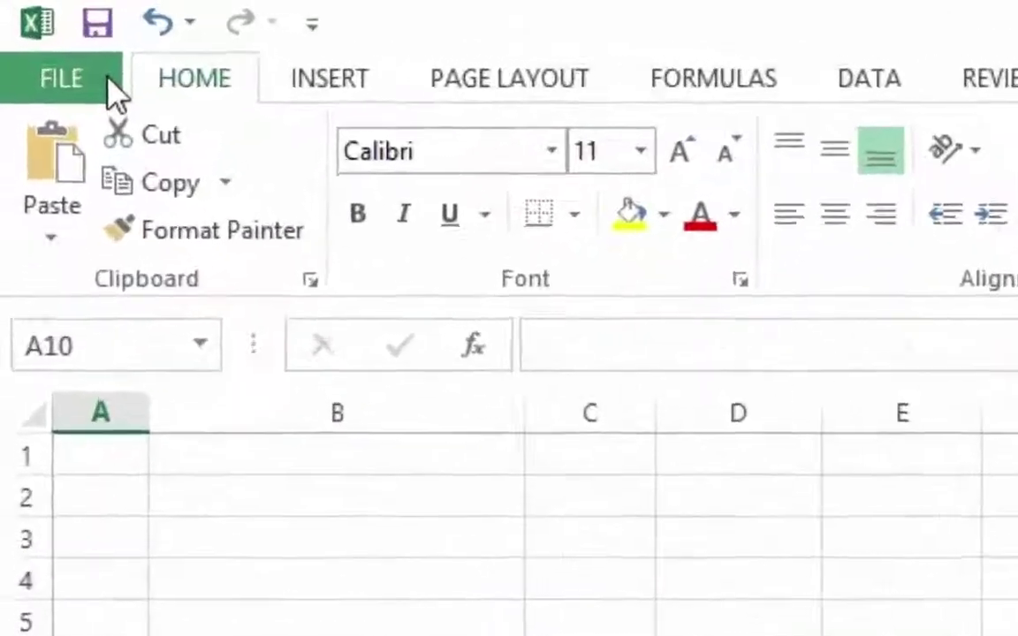
click(97, 102)
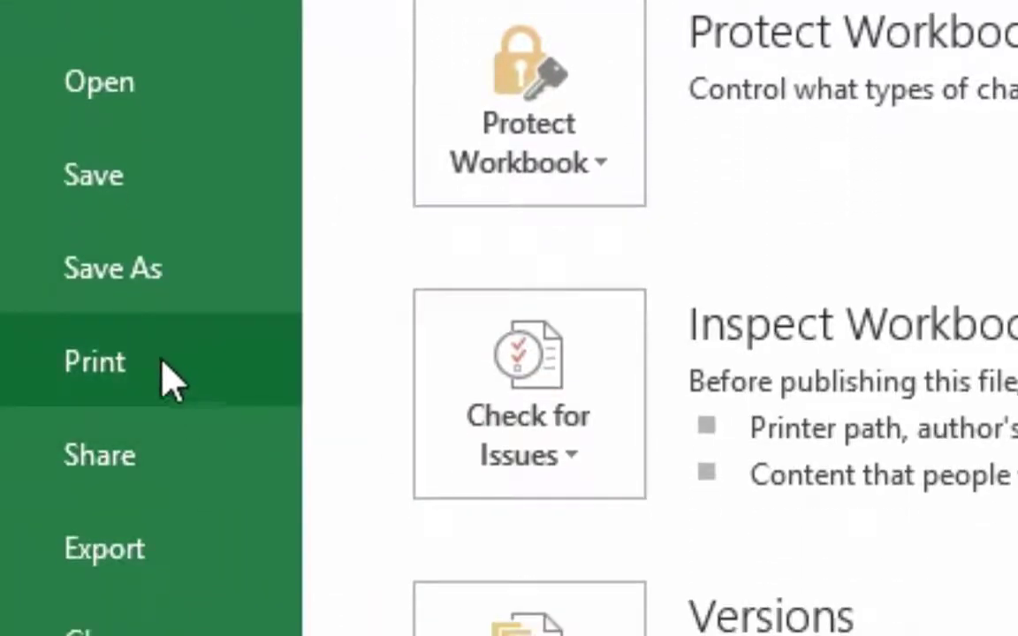
click(162, 359)
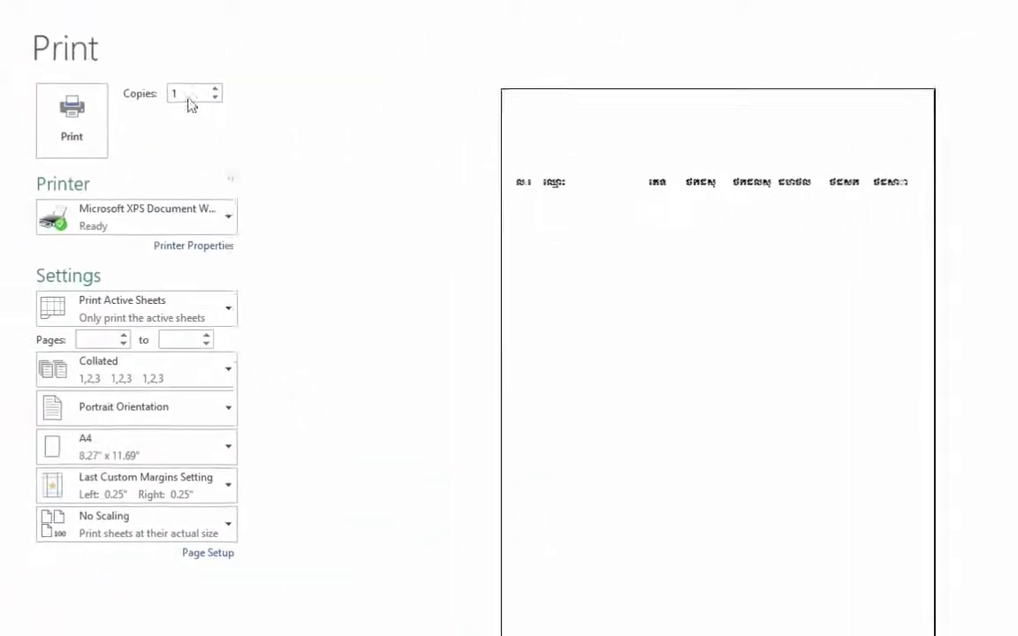
click(35, 32)
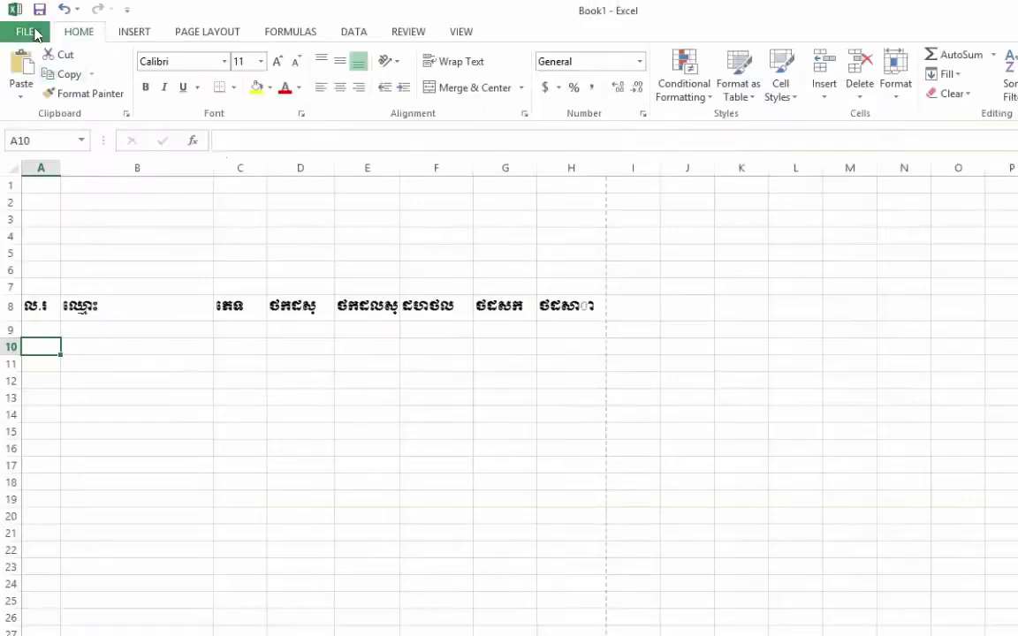
- Select the range A8 through H29 as the table area
click(369, 349)
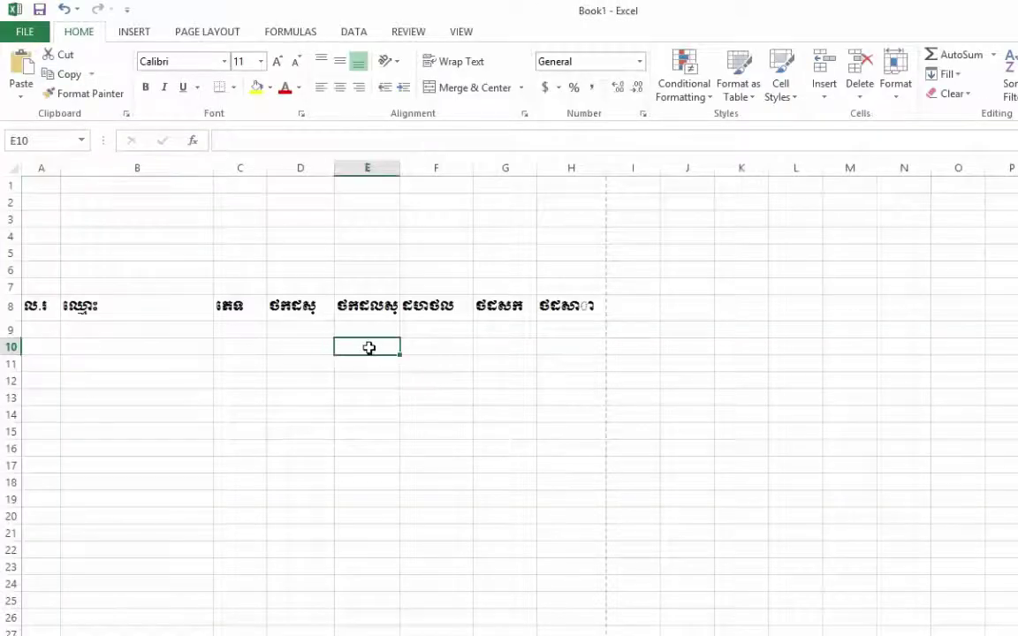
click(237, 324)
mouse_move(42, 308)
mouse_down()
mouse_move(589, 415)
mouse_move(581, 633)
mouse_up()
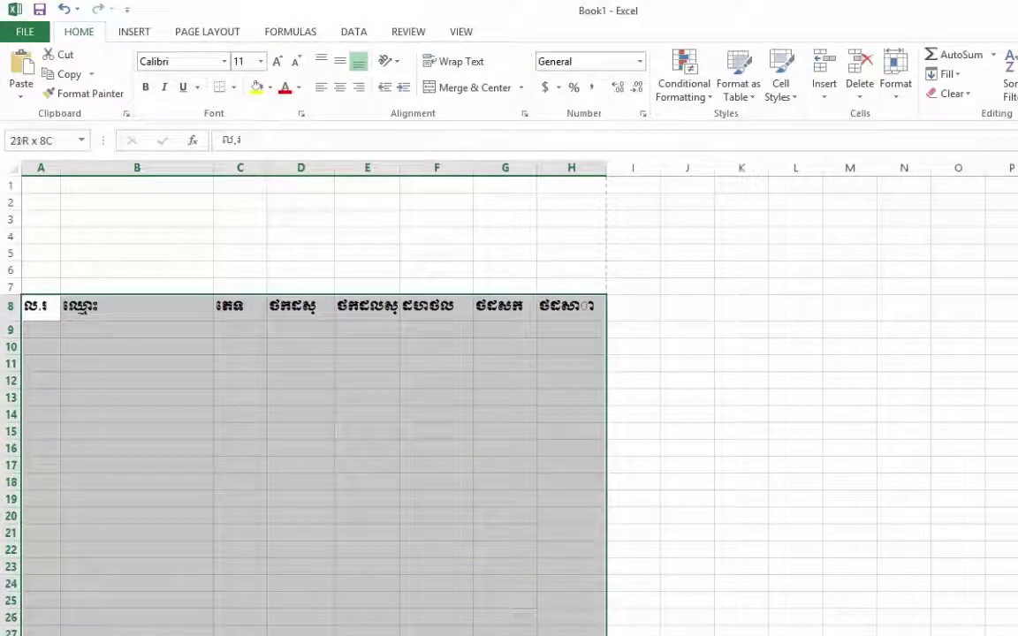
drag(582, 633, 574, 633)
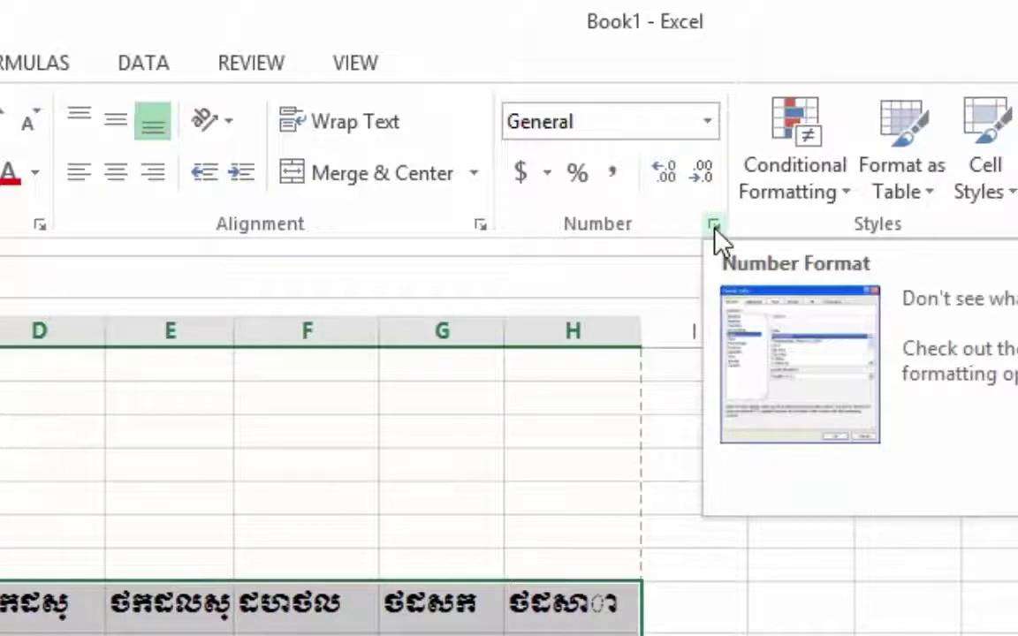
- Give A8:H29 a thick outline border and thin inside gridlines through Format Cells > Border
click(714, 229)
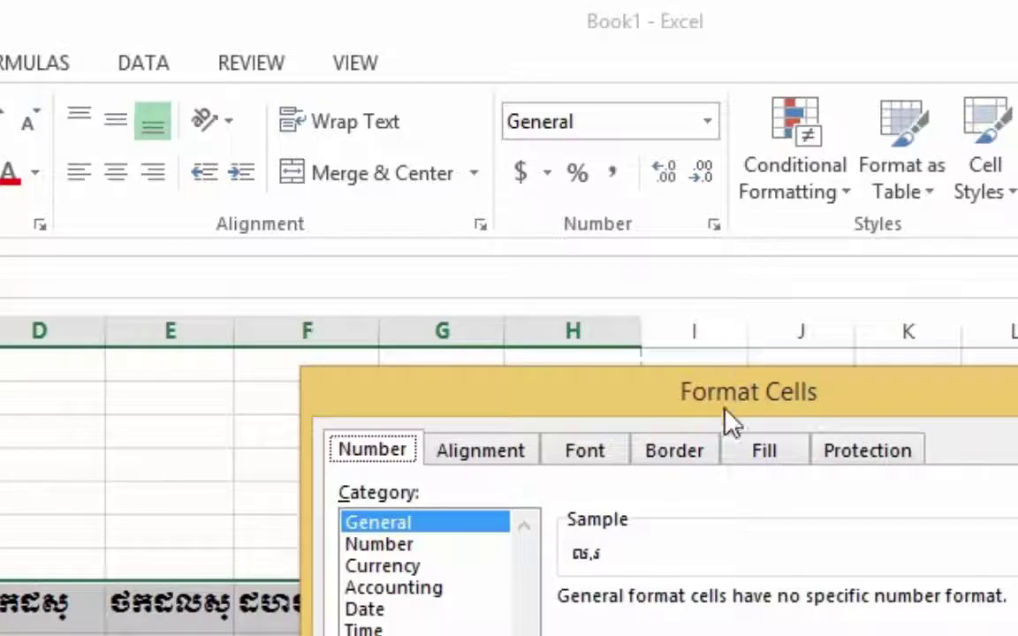
click(695, 458)
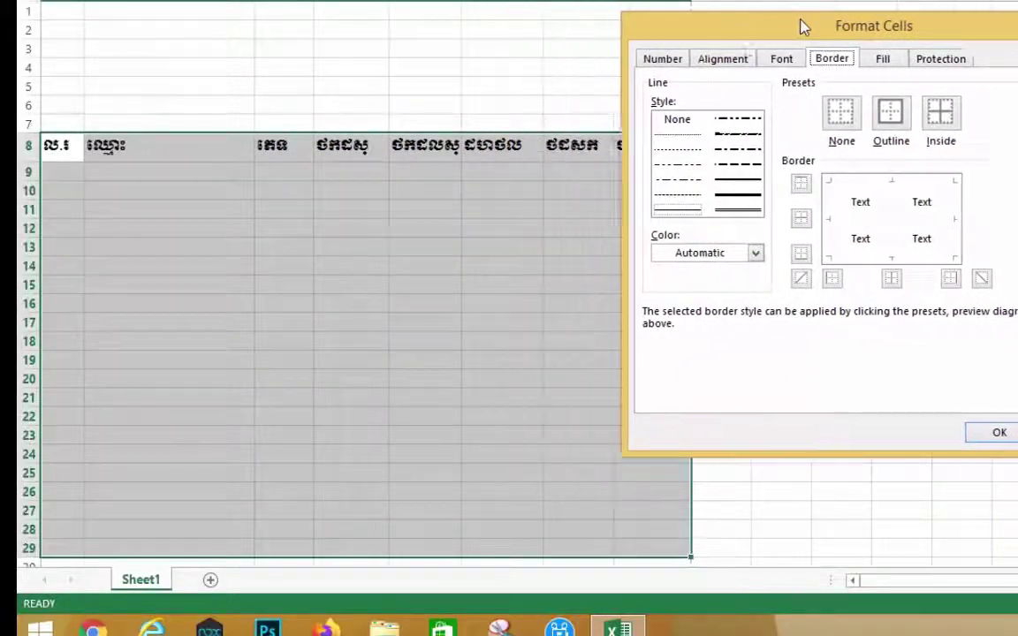
drag(803, 26, 841, 26)
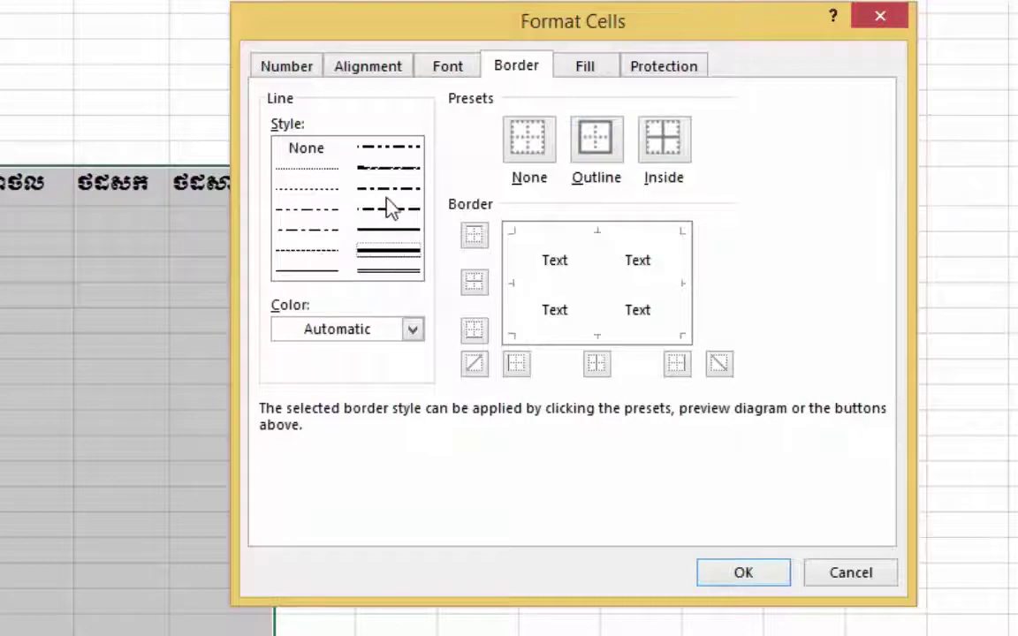
click(319, 272)
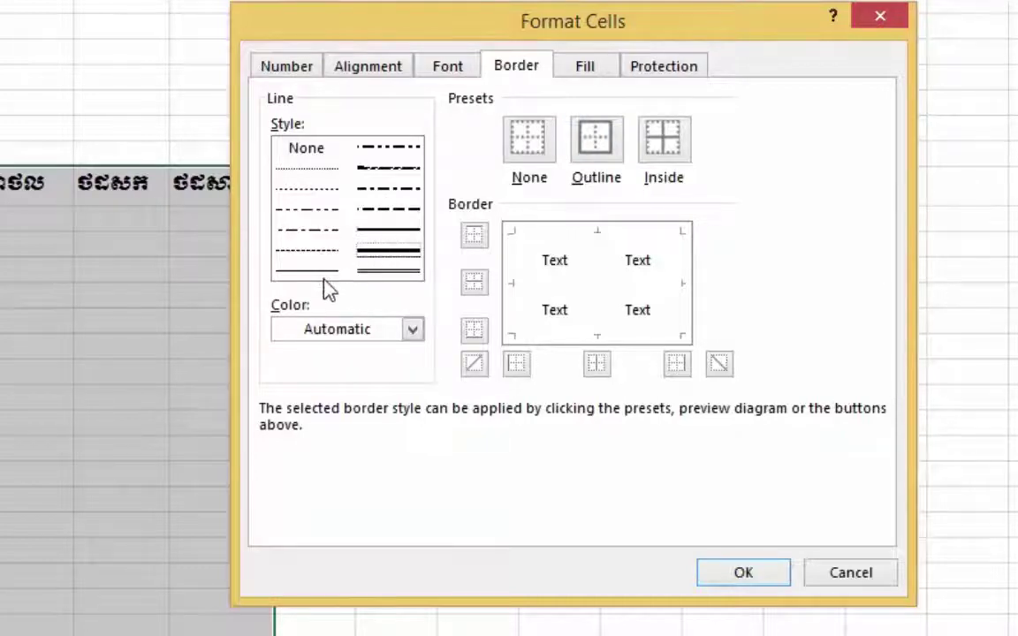
click(403, 253)
click(599, 152)
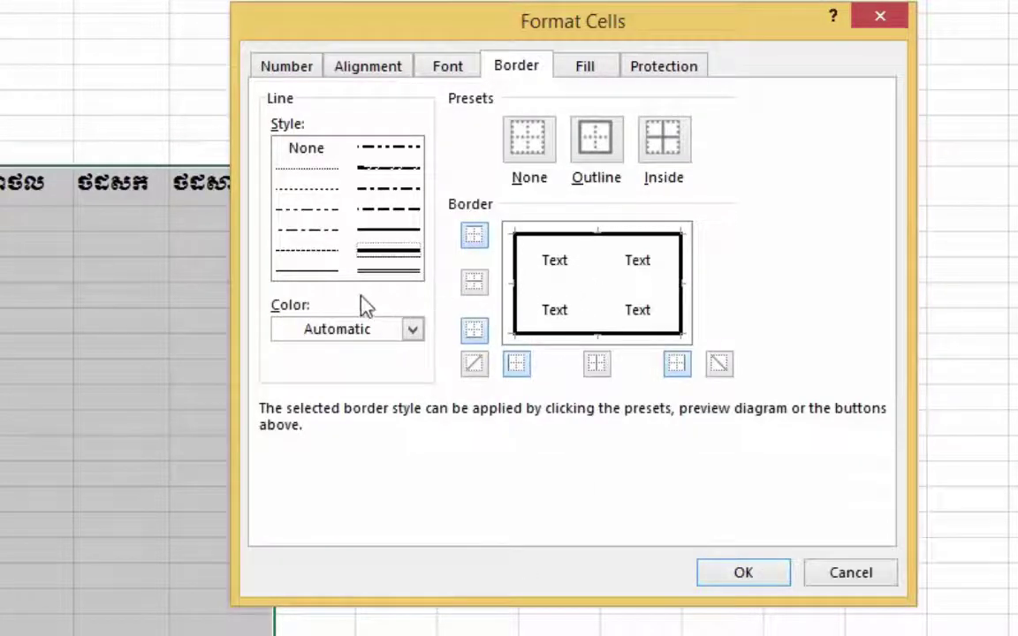
click(320, 274)
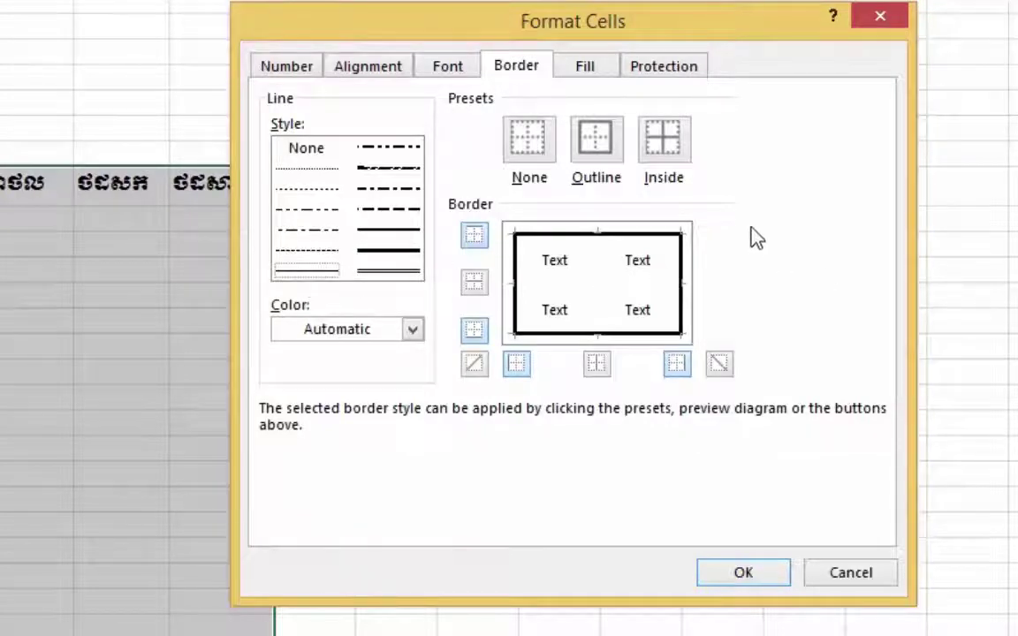
click(672, 152)
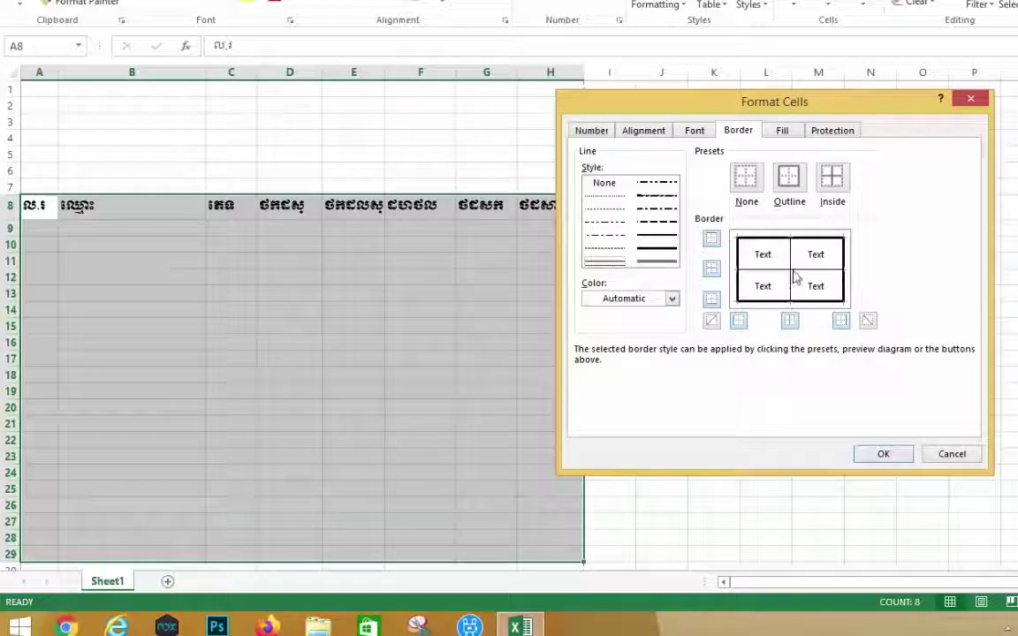
click(879, 455)
click(318, 392)
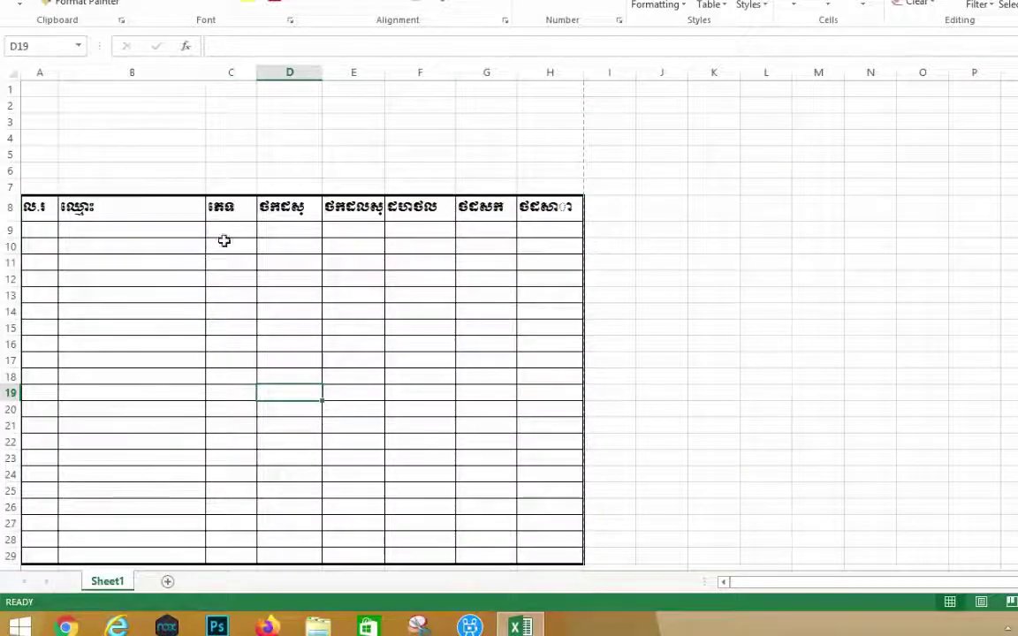
click(292, 295)
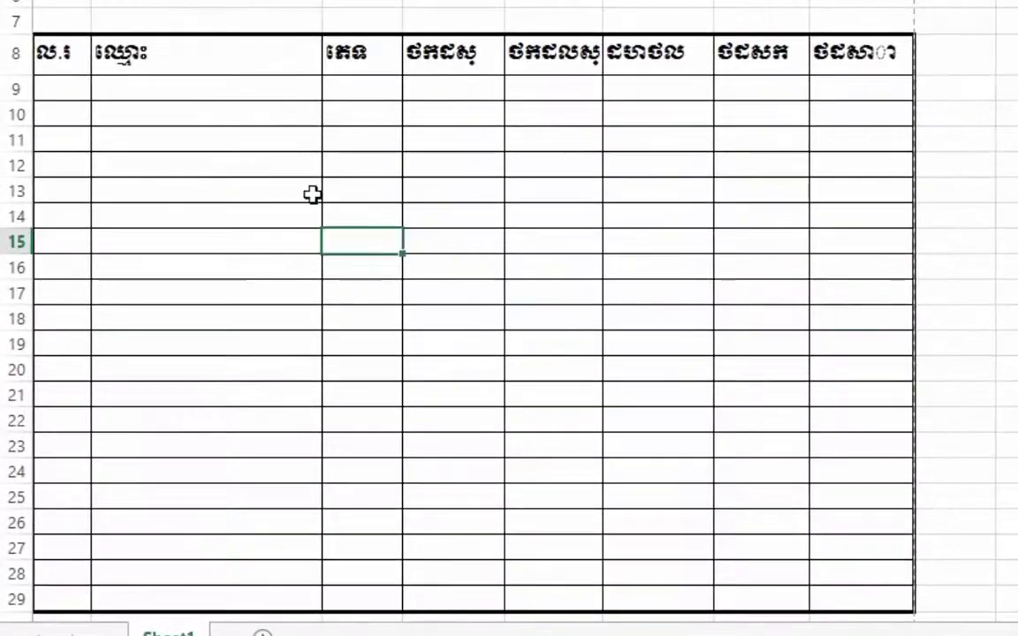
click(290, 279)
click(619, 237)
click(659, 343)
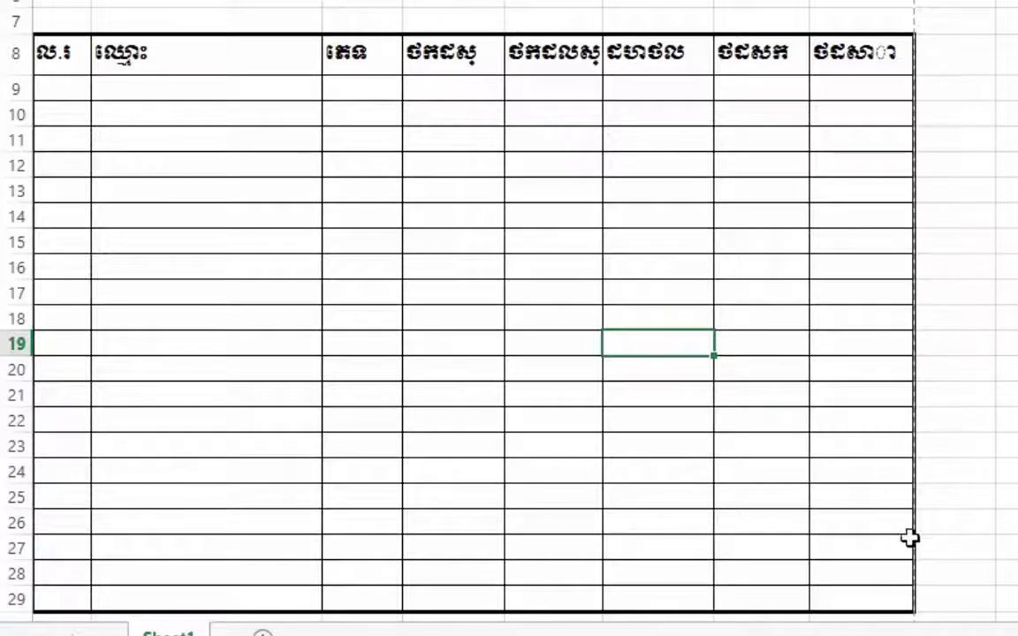
click(327, 195)
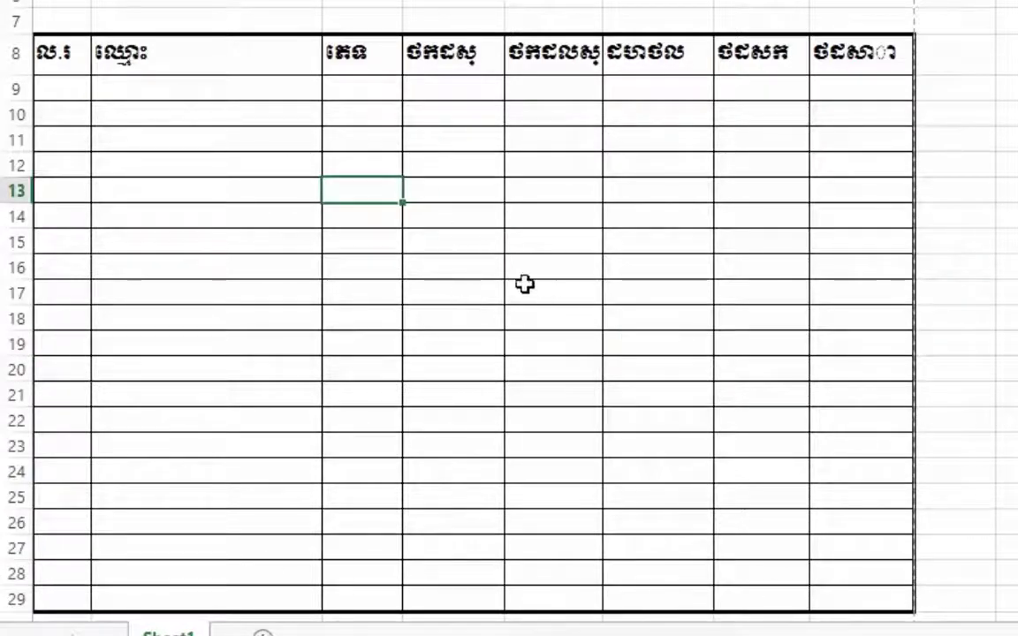
- Restyle A8:H29 with a double-line outline and medium-weight inside borders
drag(70, 72, 852, 593)
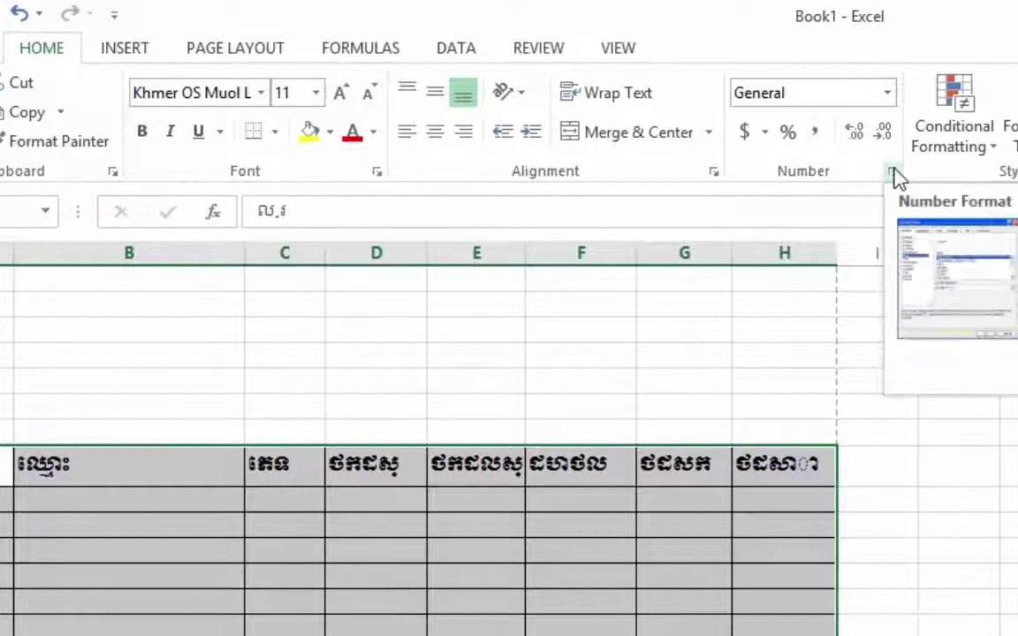
click(892, 172)
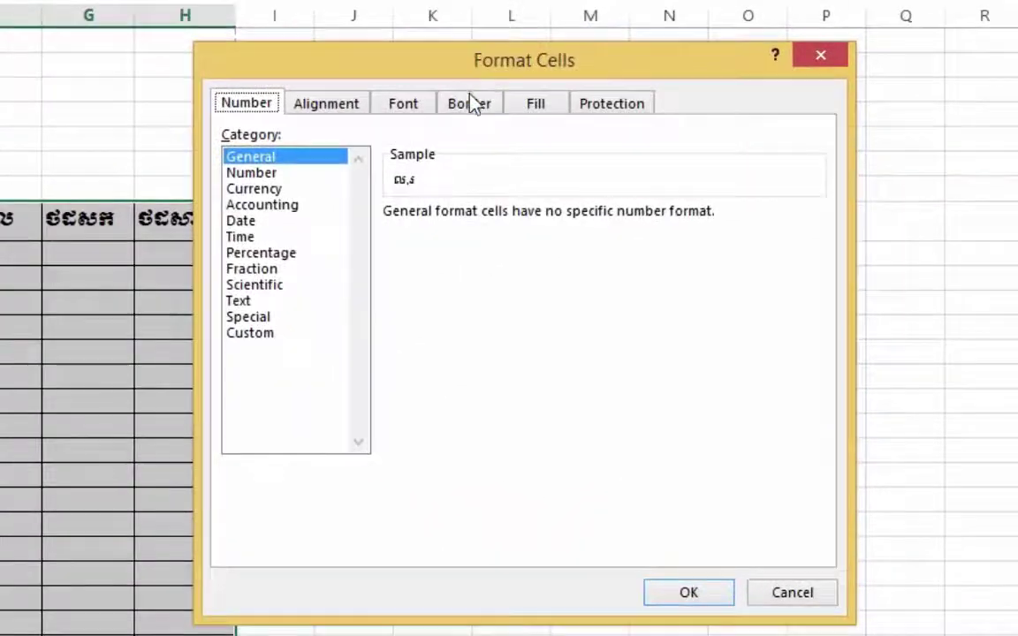
click(475, 105)
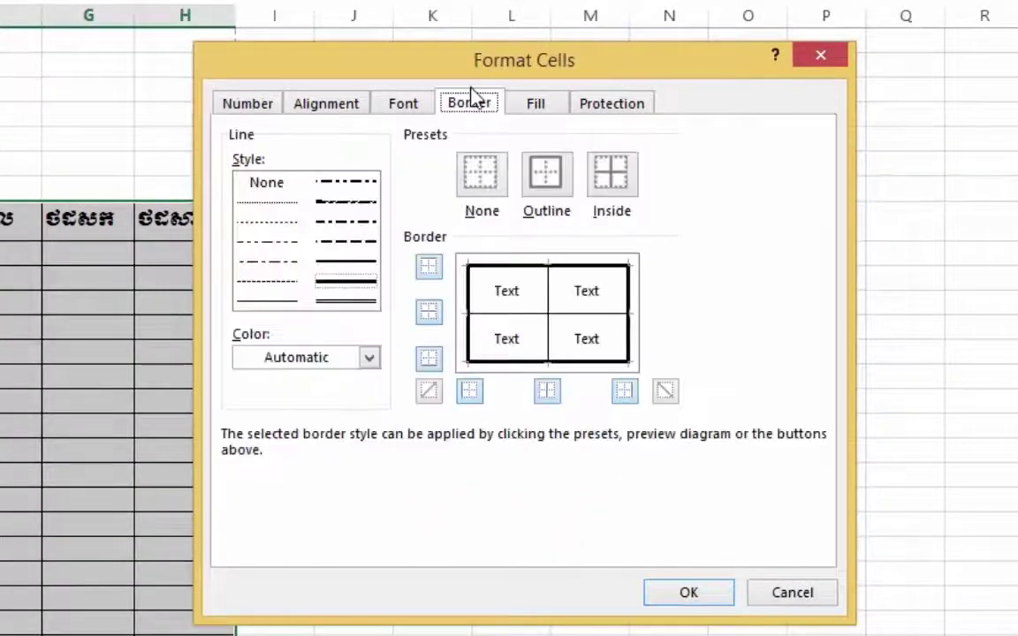
click(347, 306)
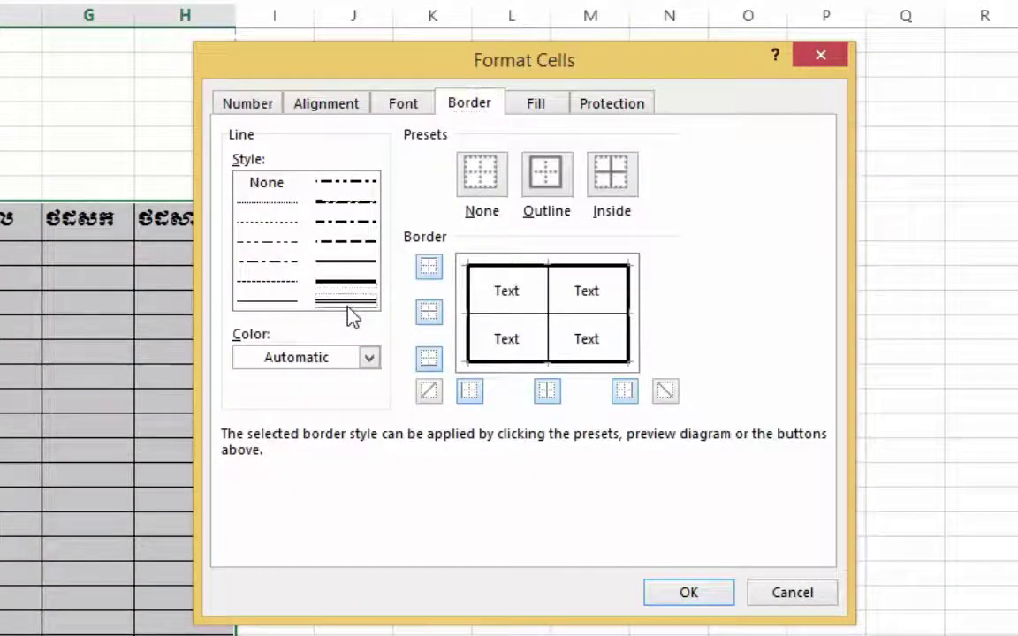
click(562, 189)
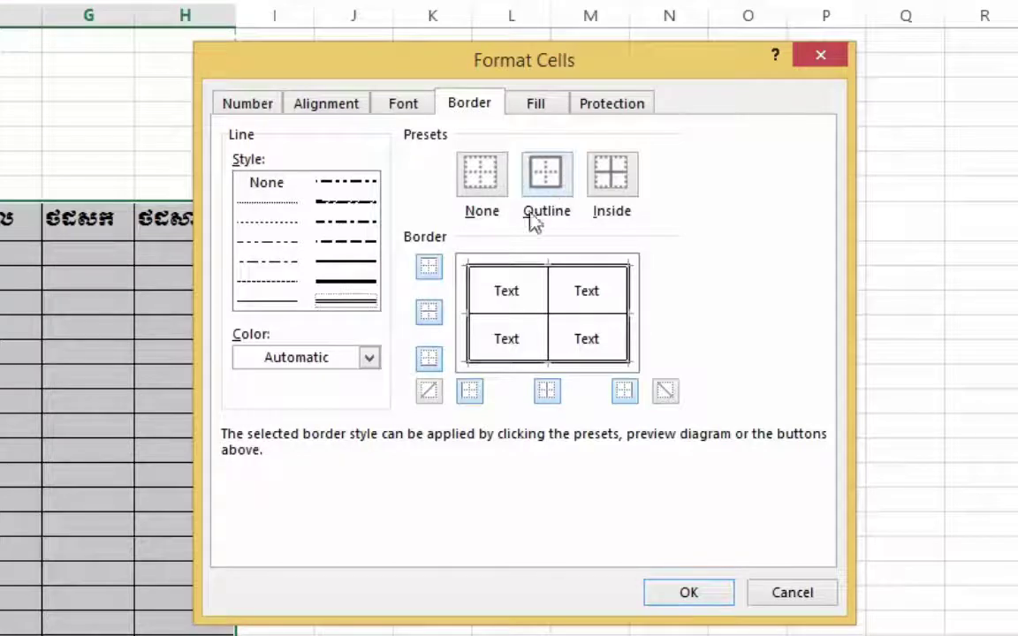
click(349, 263)
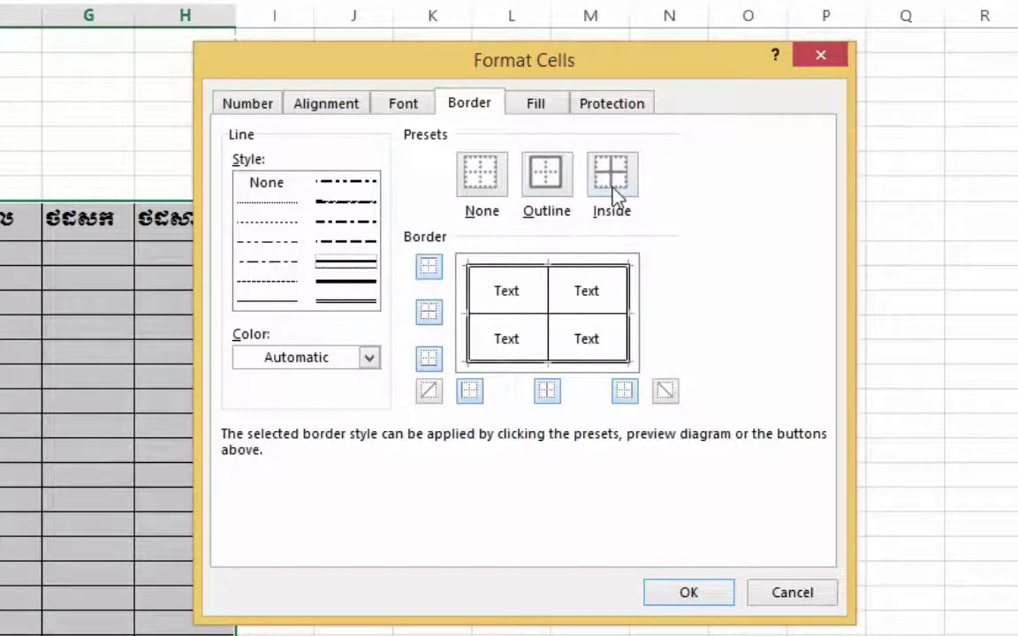
click(362, 282)
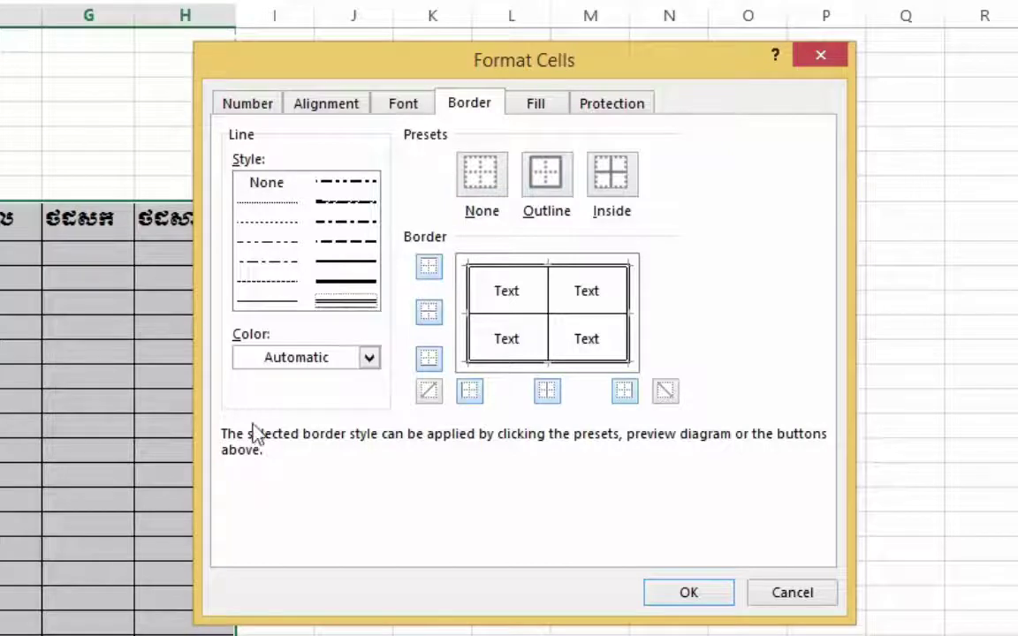
click(349, 263)
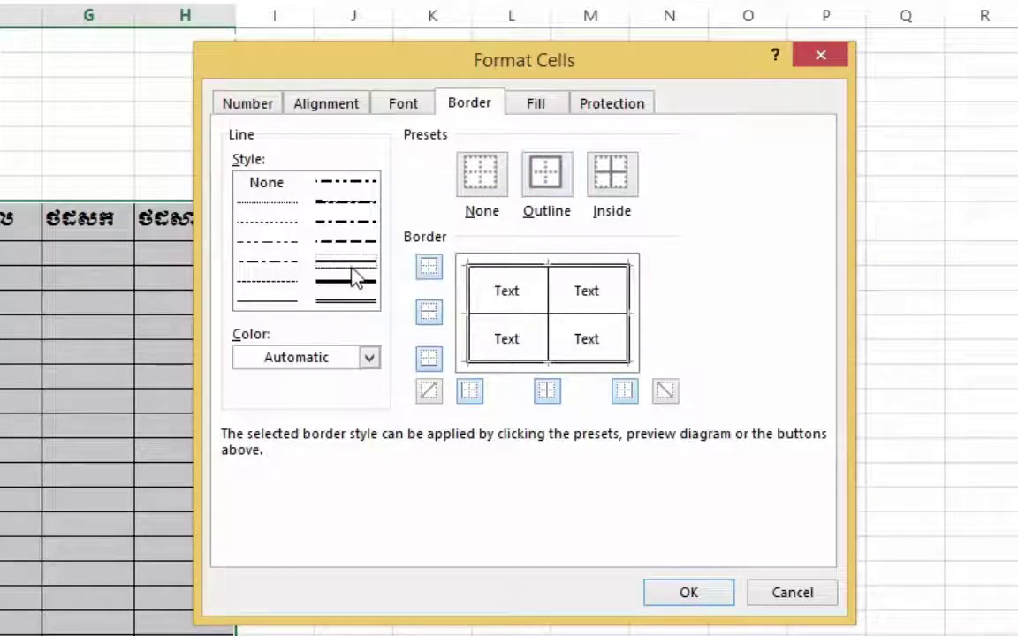
click(610, 190)
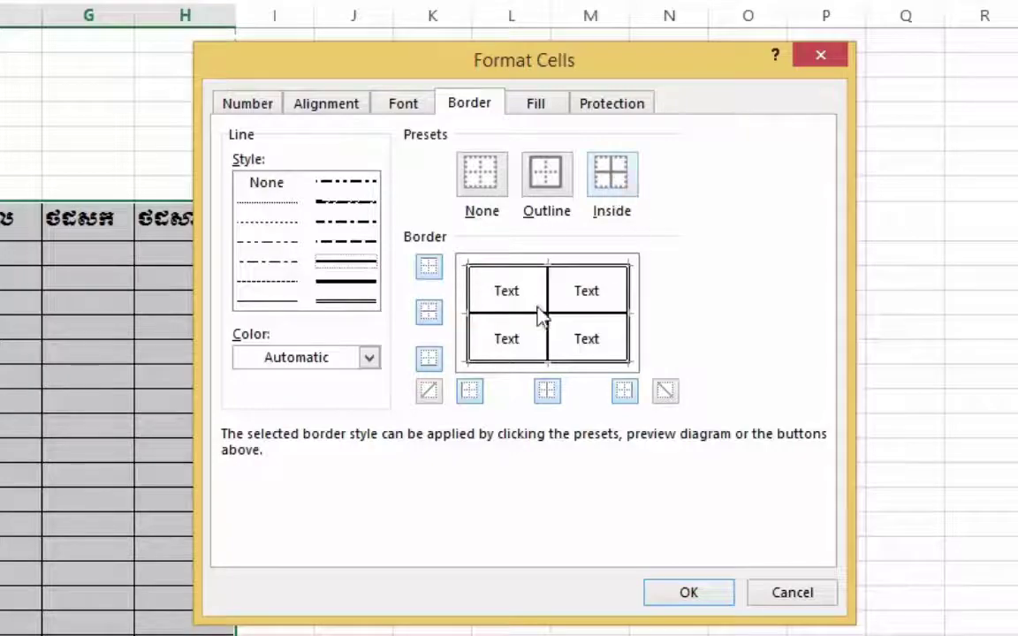
click(688, 593)
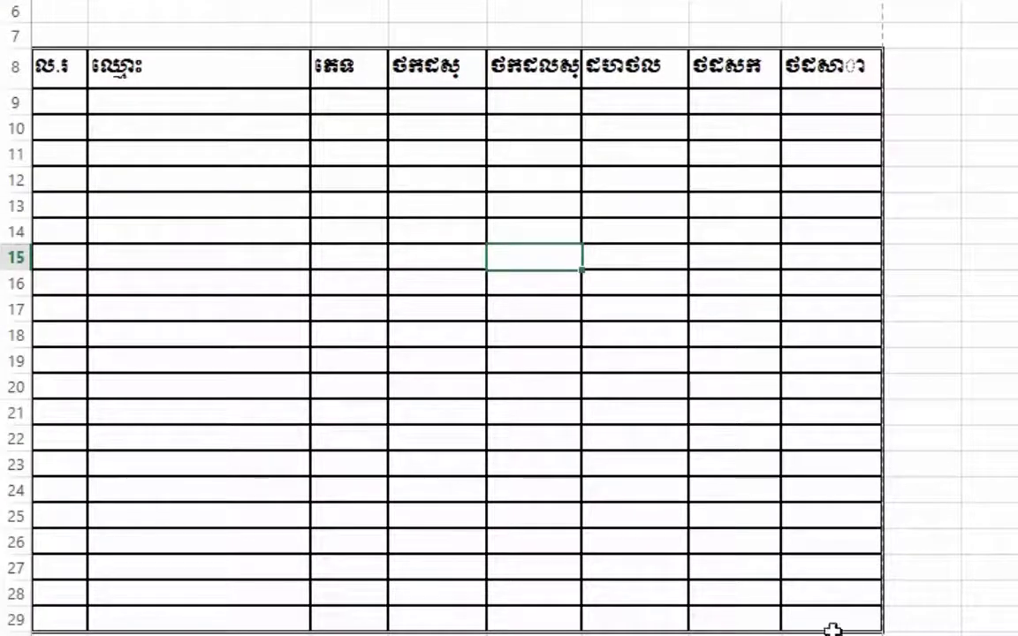
- Drag row 8's bottom edge down until the header row is about 72 pixels tall
key(Up)
key(Up)
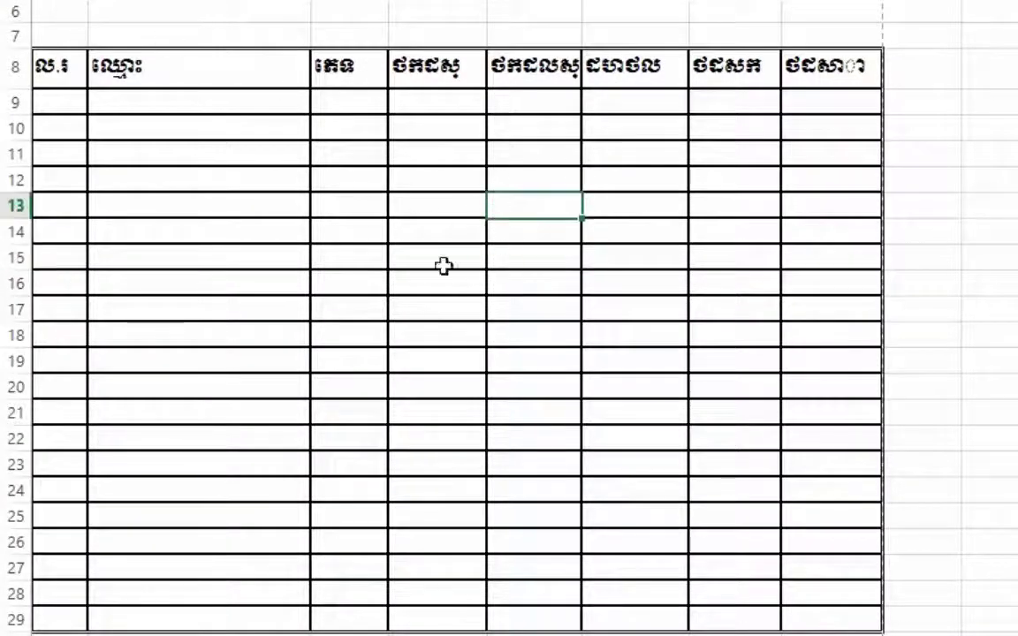
click(437, 331)
click(228, 258)
click(595, 206)
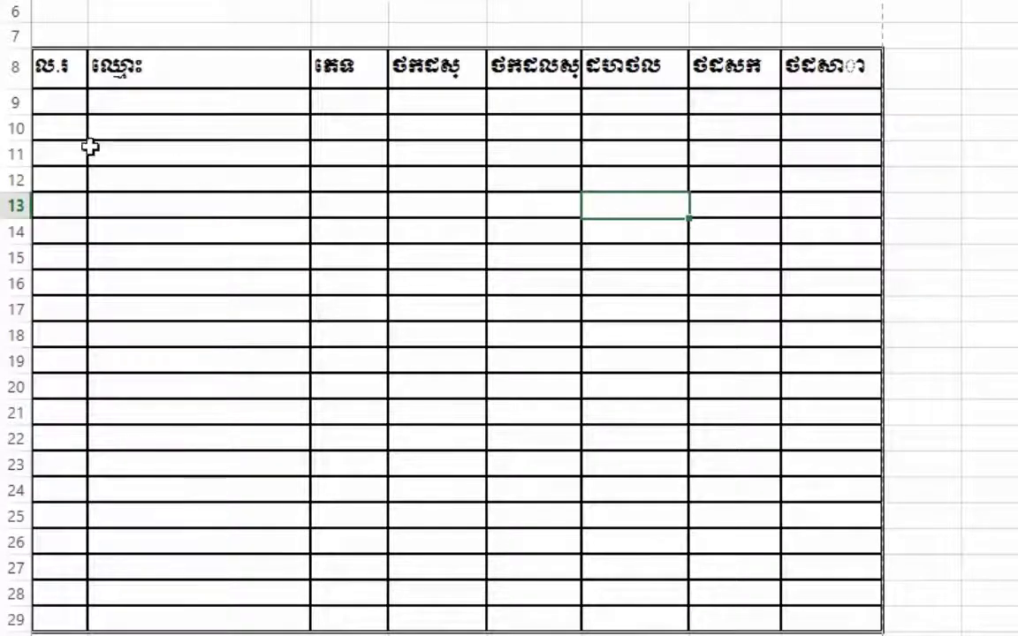
drag(11, 91, 16, 125)
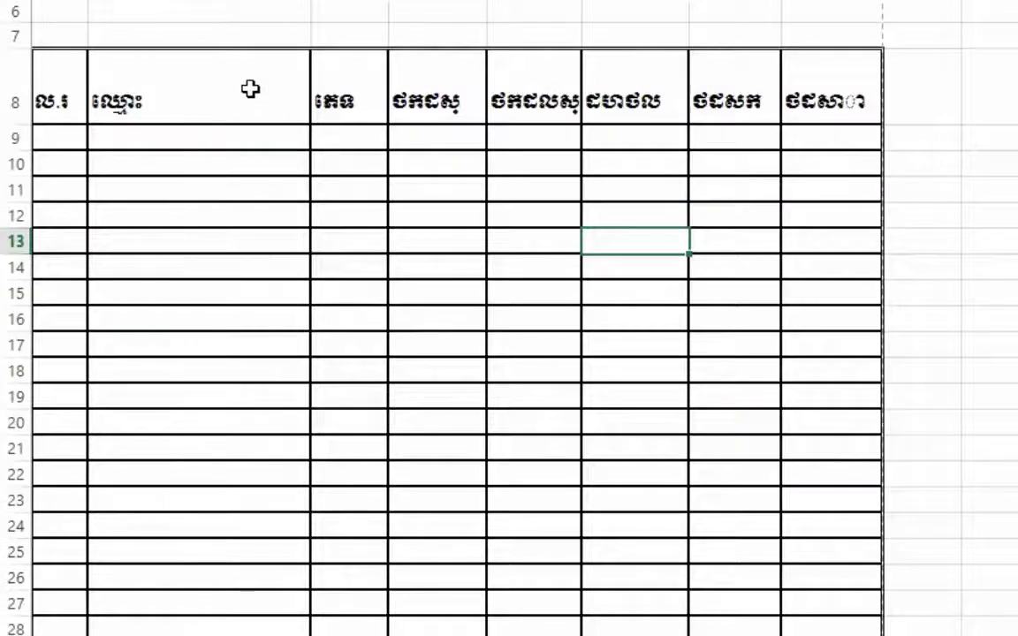
click(252, 89)
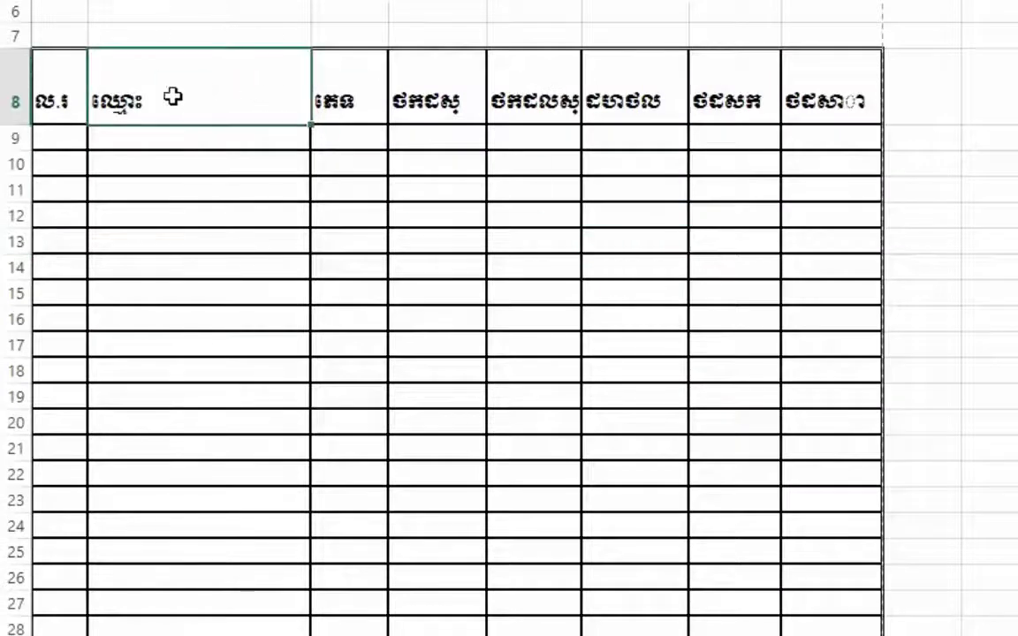
click(55, 94)
click(134, 86)
click(327, 95)
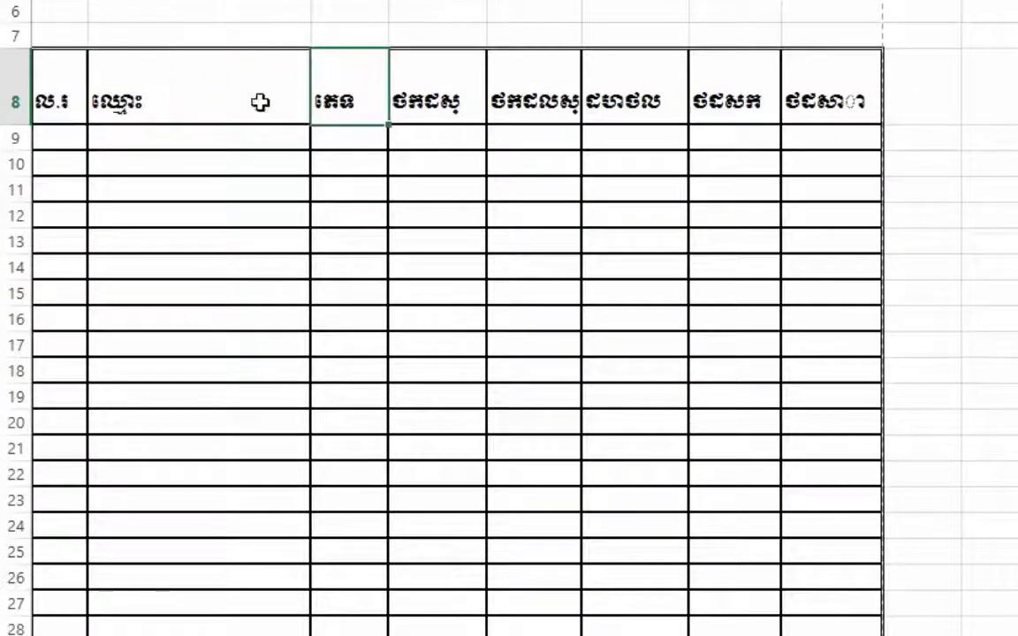
mouse_move(14, 125)
mouse_down()
mouse_move(13, 138)
mouse_move(235, 107)
mouse_move(811, 114)
mouse_up()
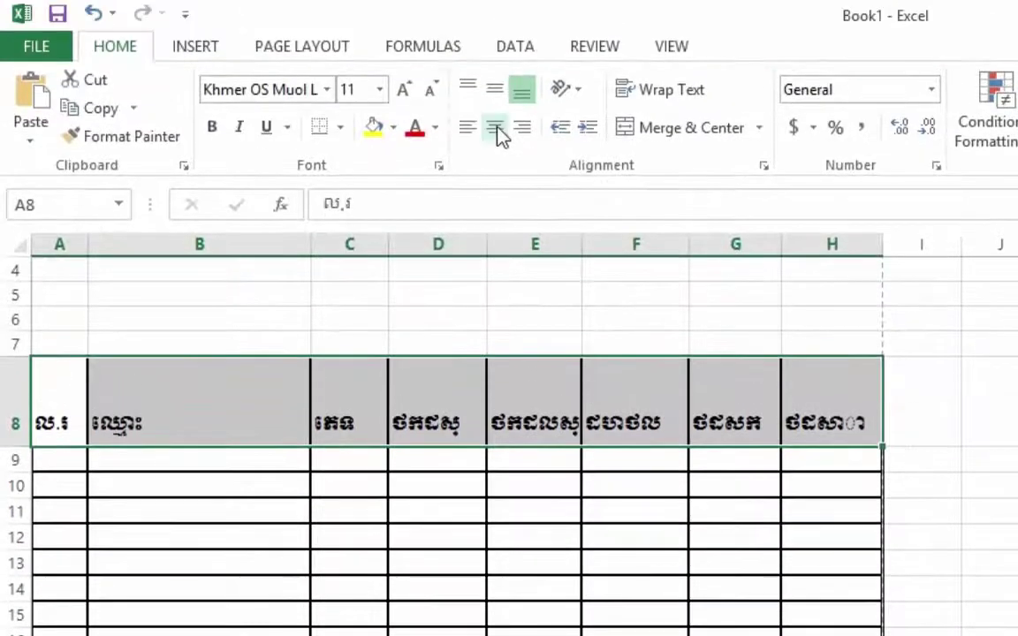
- Middle-align the headings in A8:H8 vertically
click(497, 128)
click(199, 434)
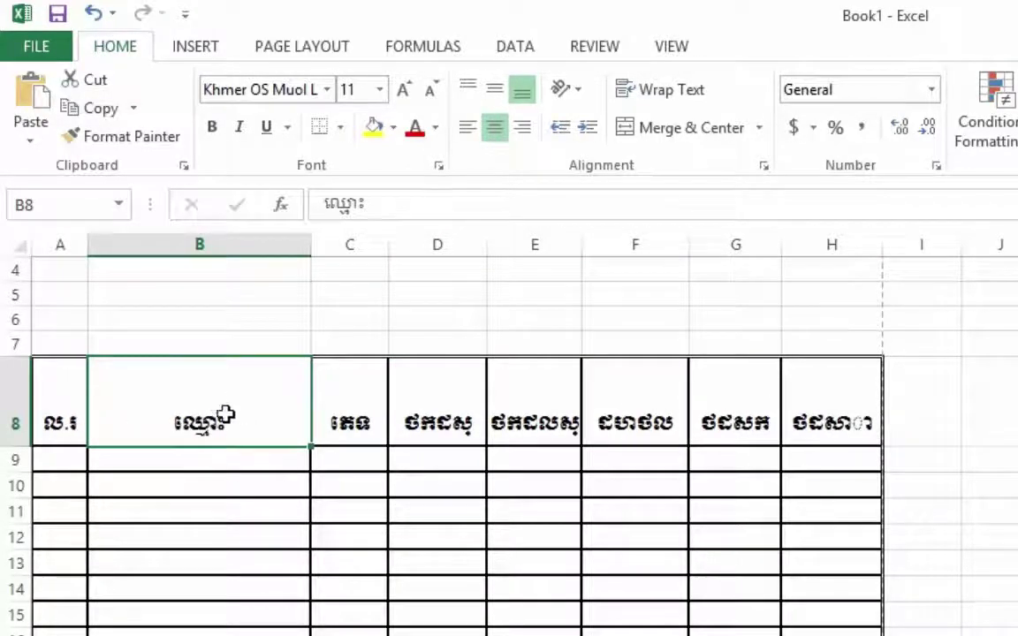
drag(60, 364, 809, 415)
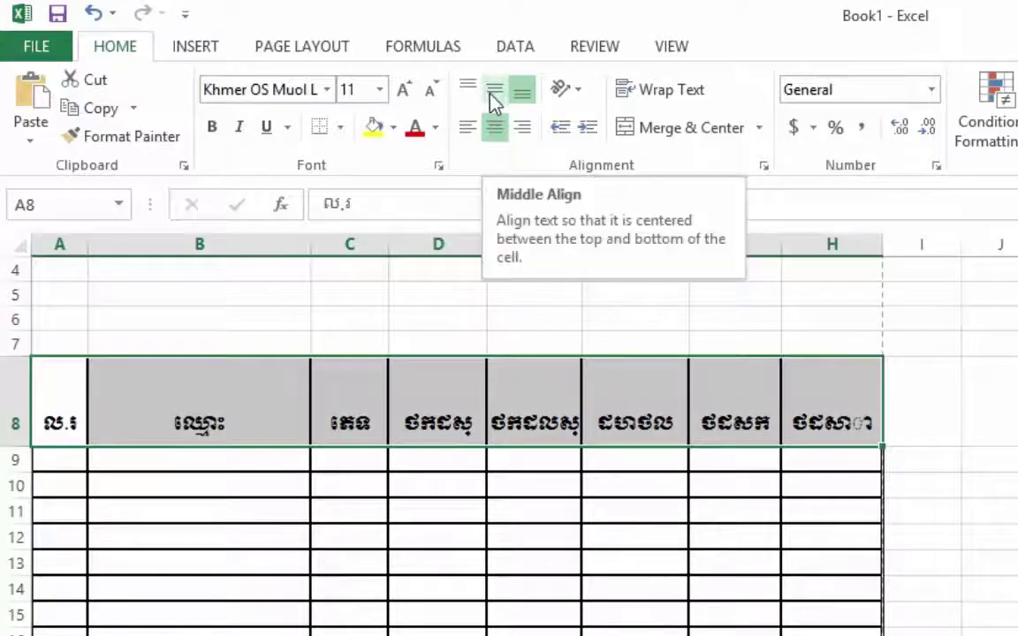
click(491, 91)
- Clear the name heading text from cell B8
click(174, 438)
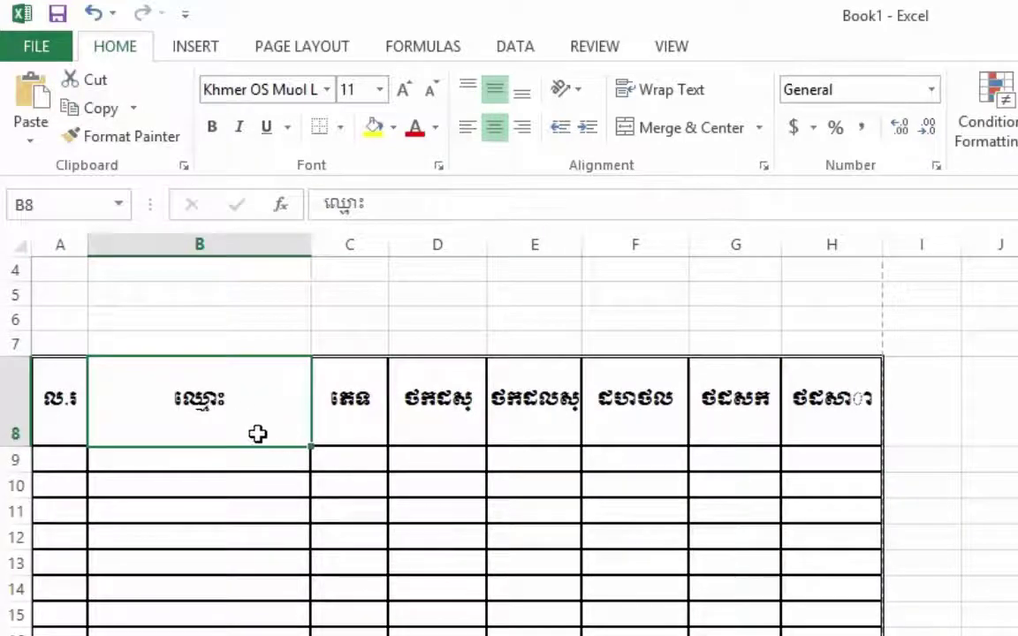
key(BackSpace)
click(266, 492)
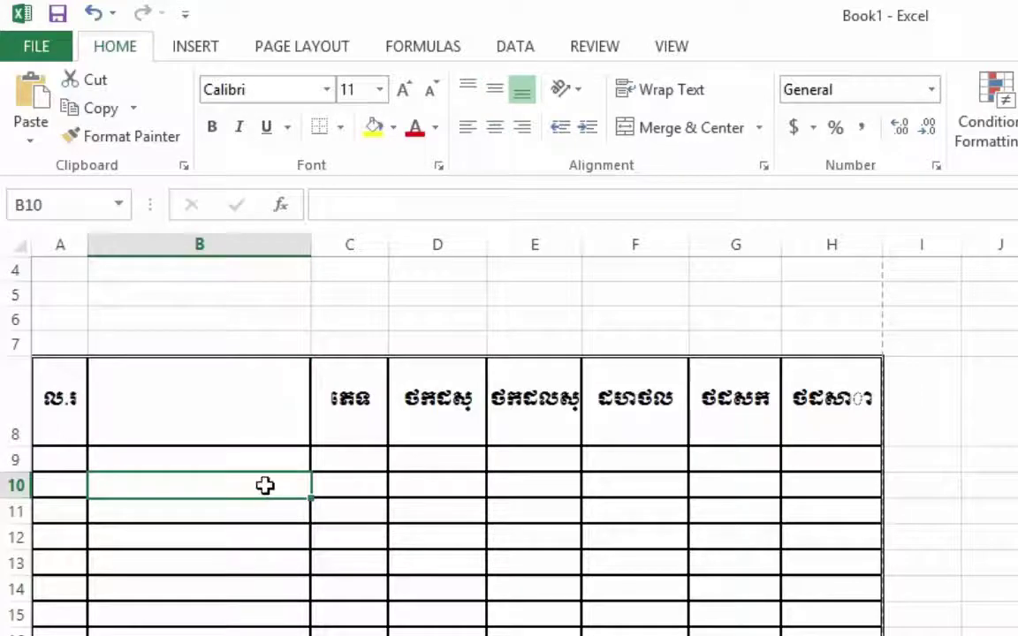
- Apply a dashed falling diagonal border to cell B8
click(250, 431)
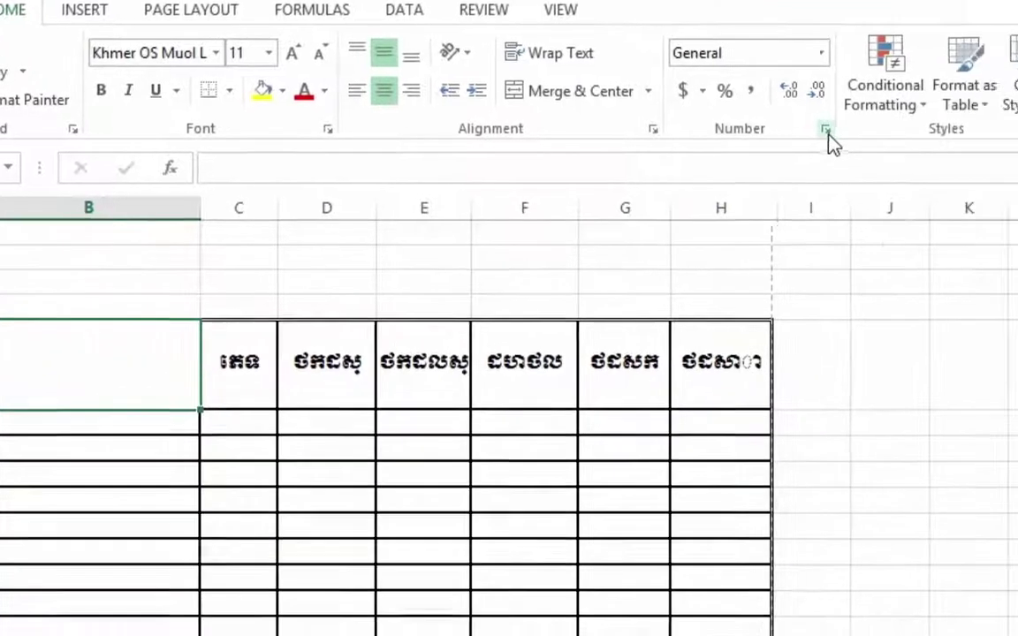
click(935, 166)
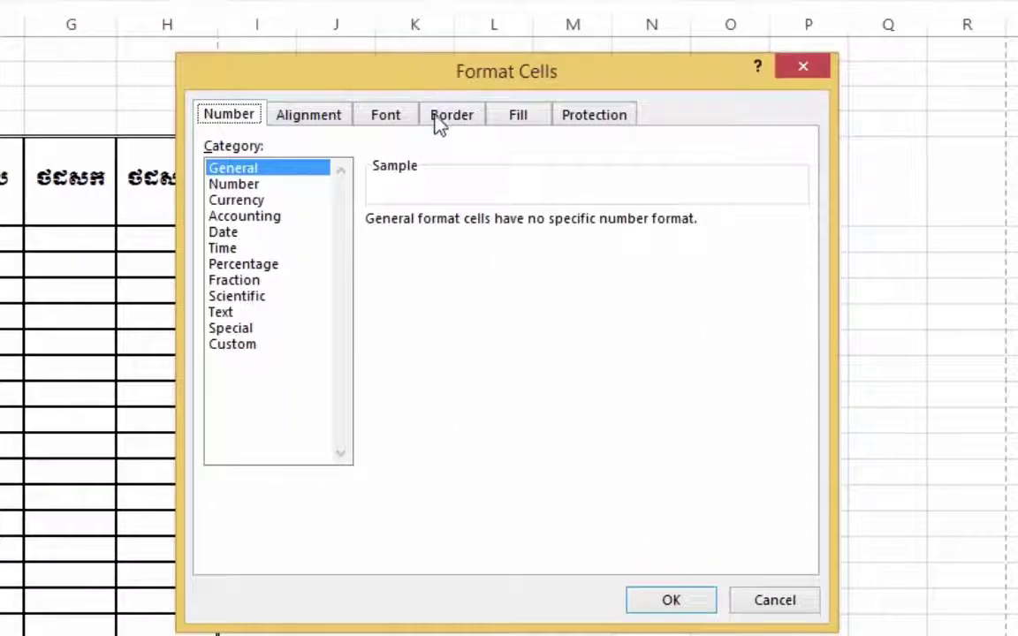
click(440, 125)
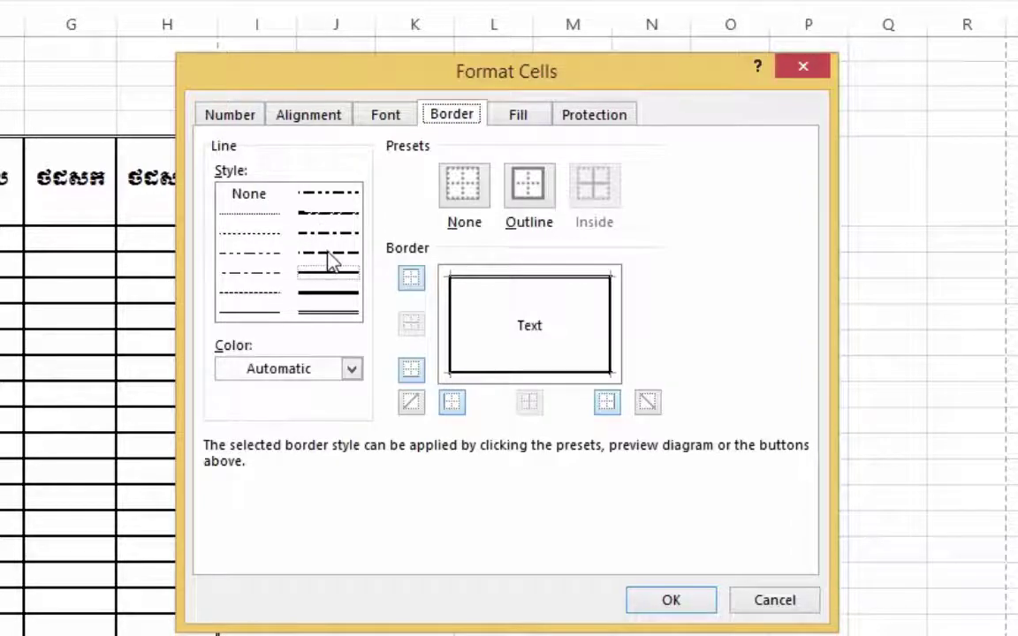
click(328, 253)
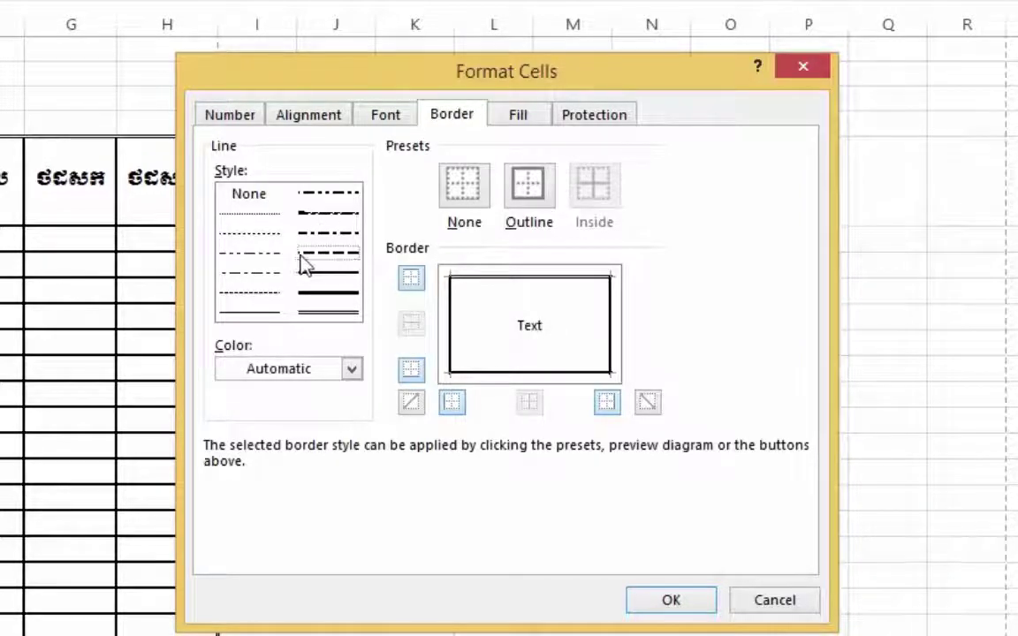
click(587, 299)
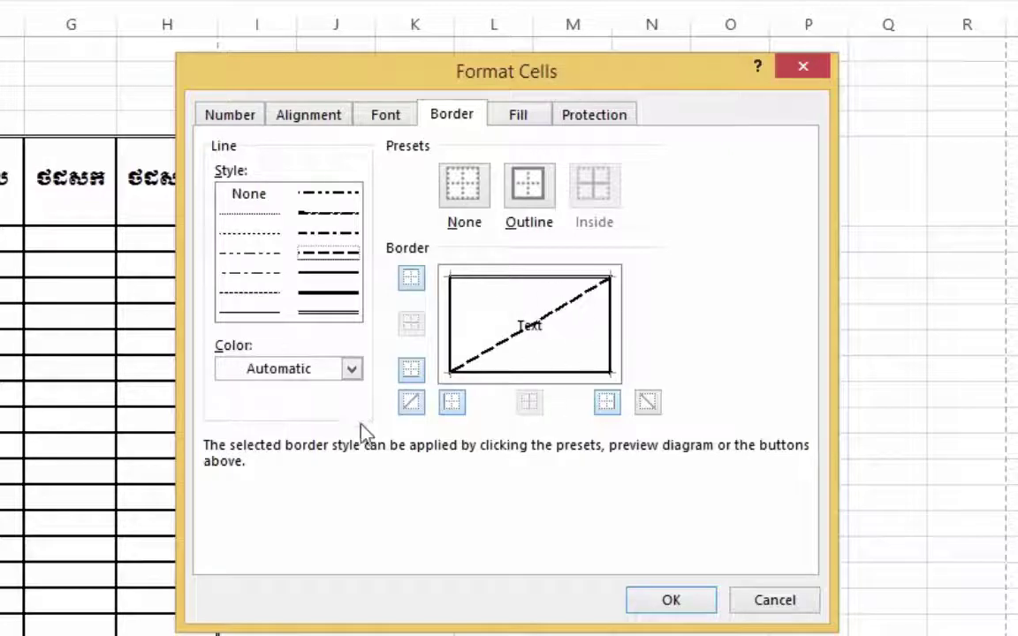
click(522, 329)
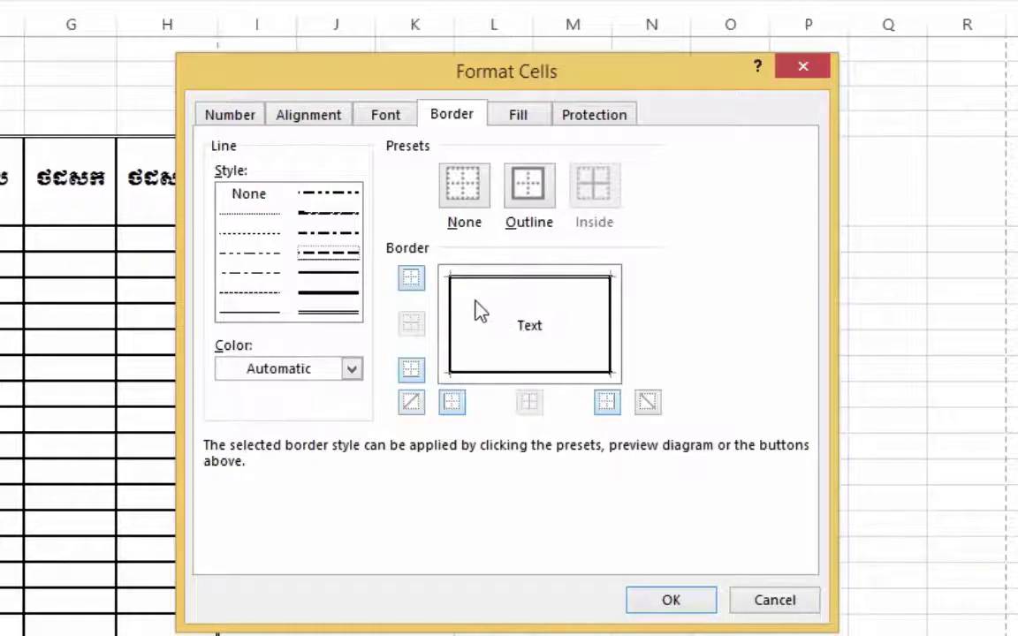
click(478, 310)
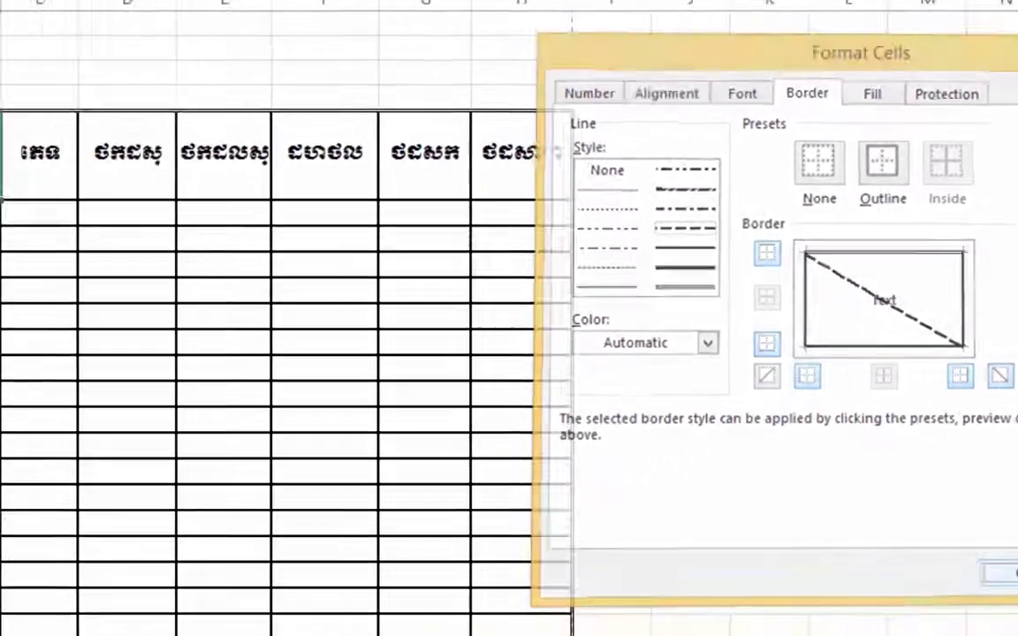
click(671, 600)
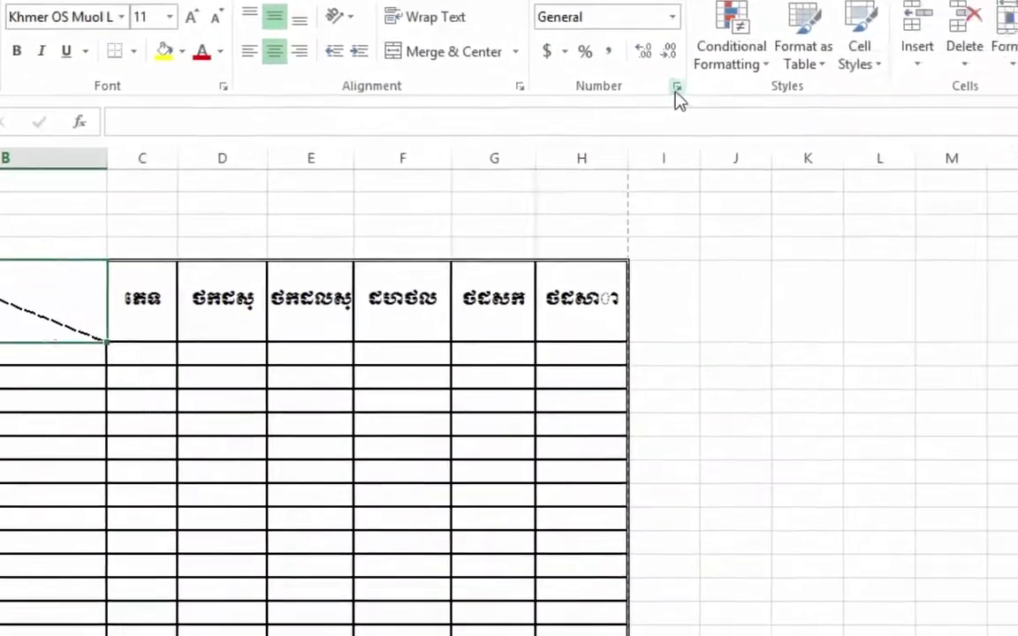
- Replace B8's diagonal with a solid line rising from bottom-left to top-right
click(853, 151)
click(1006, 306)
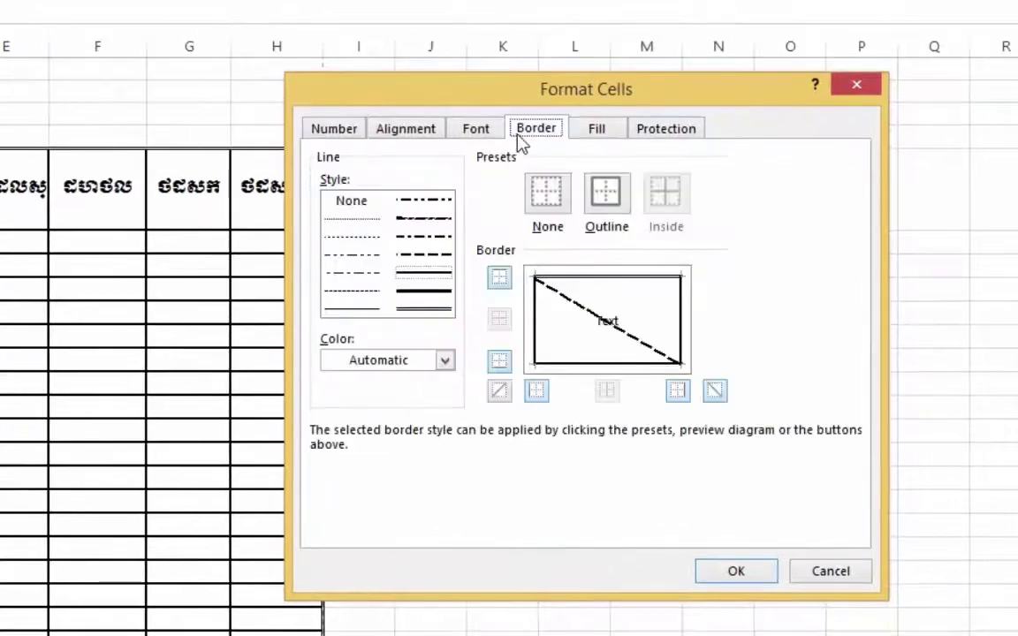
click(557, 300)
click(558, 302)
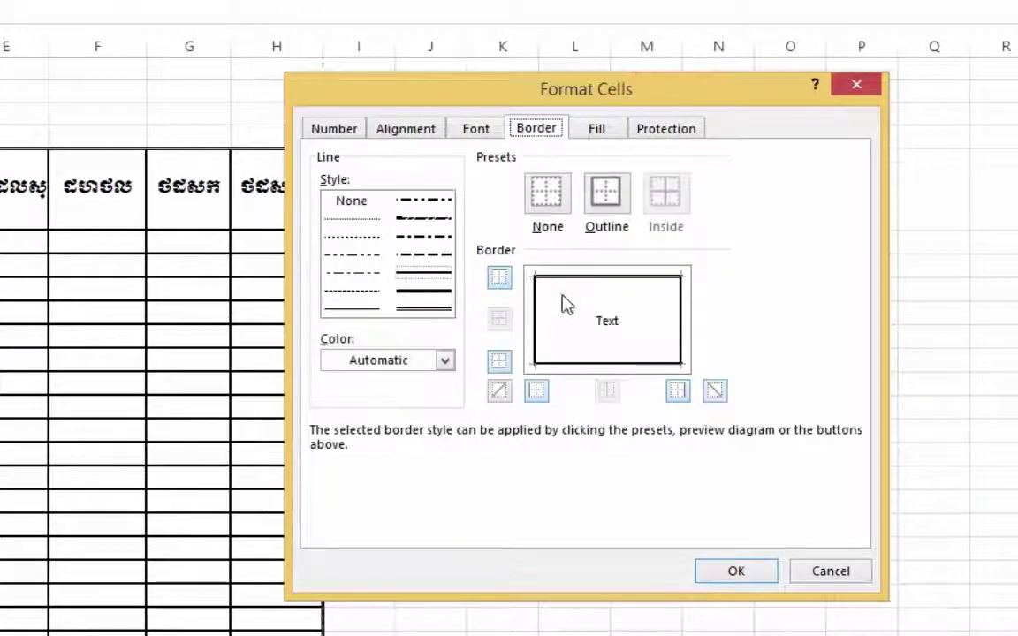
click(666, 315)
click(736, 571)
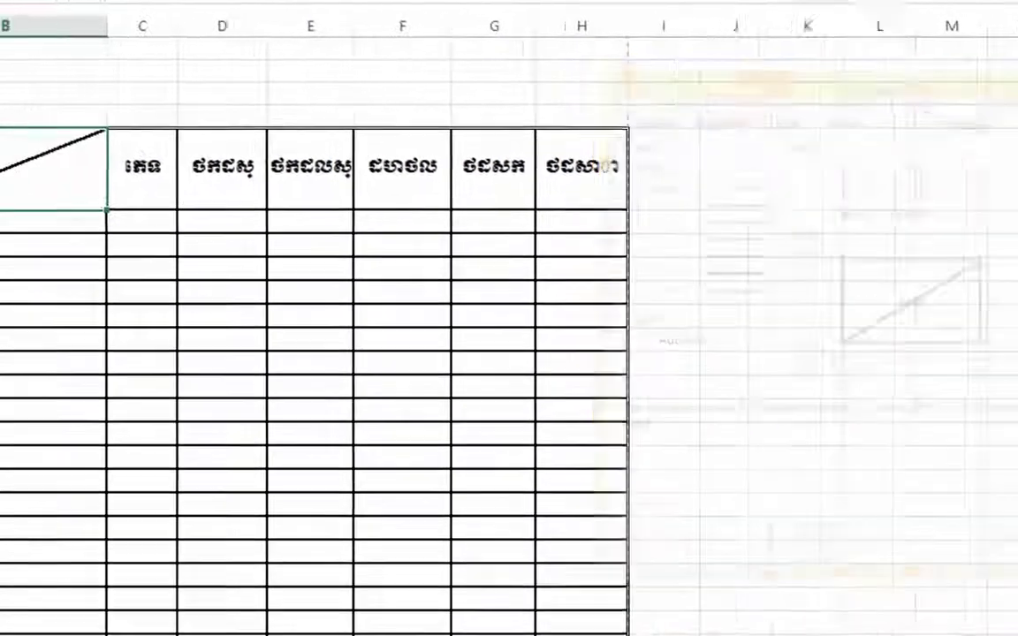
click(424, 229)
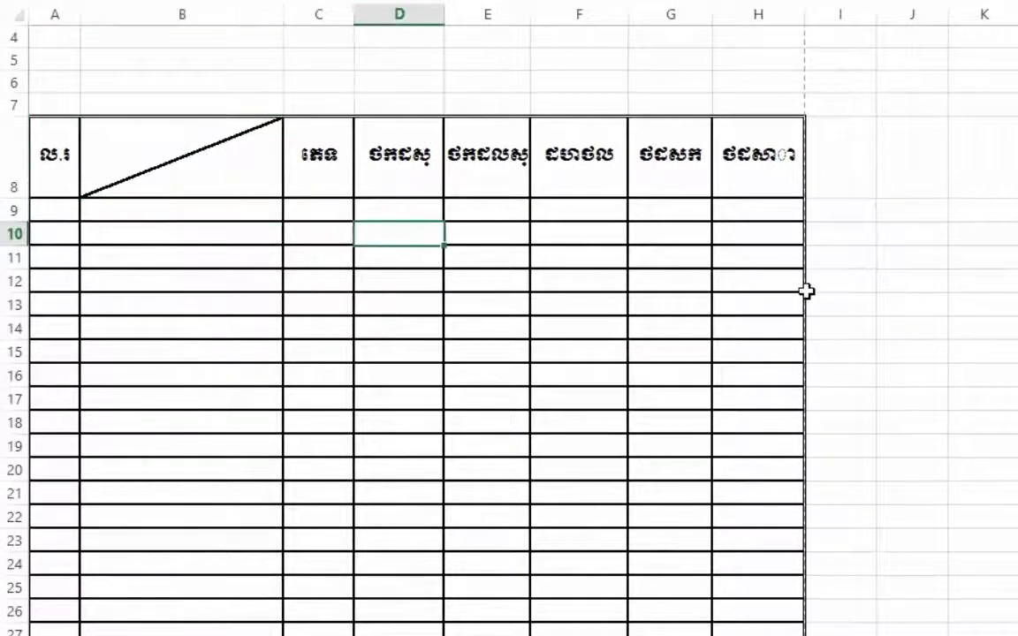
scroll(727, 309, up, 1)
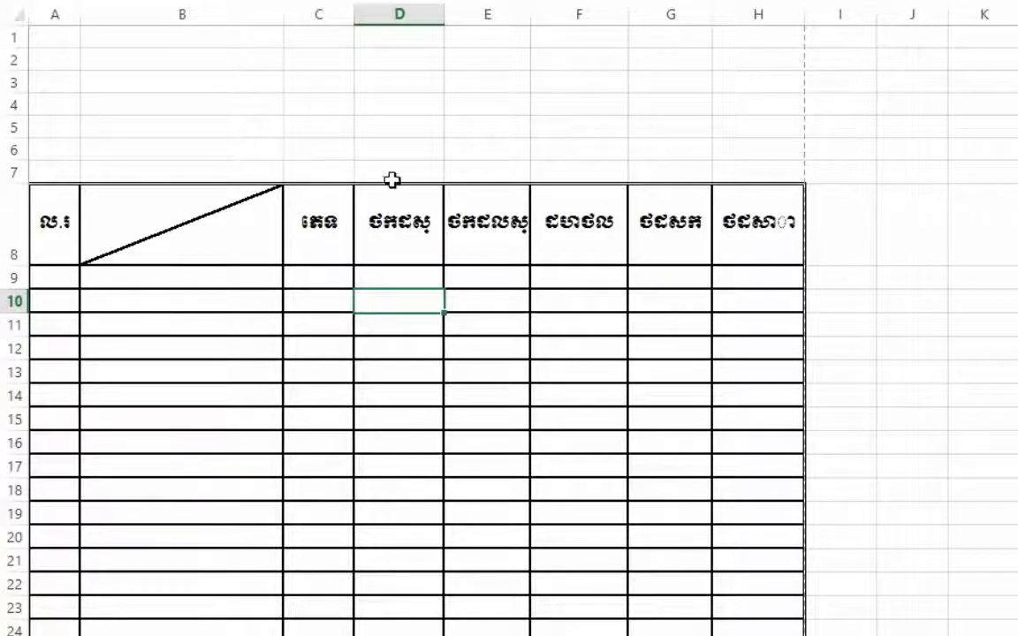
click(56, 42)
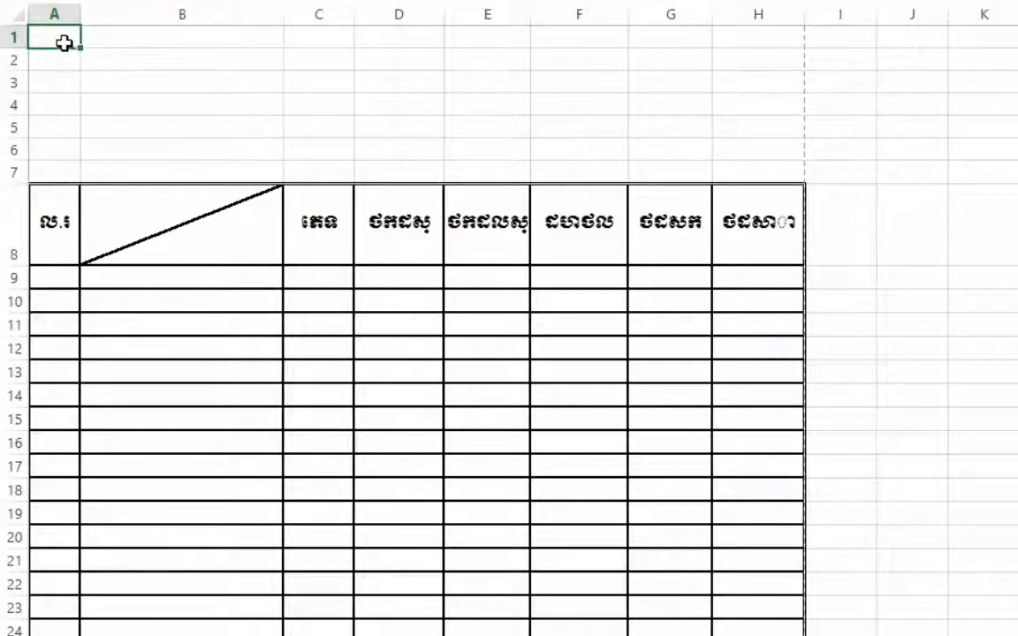
- Set cell A1's font to Khmer OS Muol Light
click(298, 81)
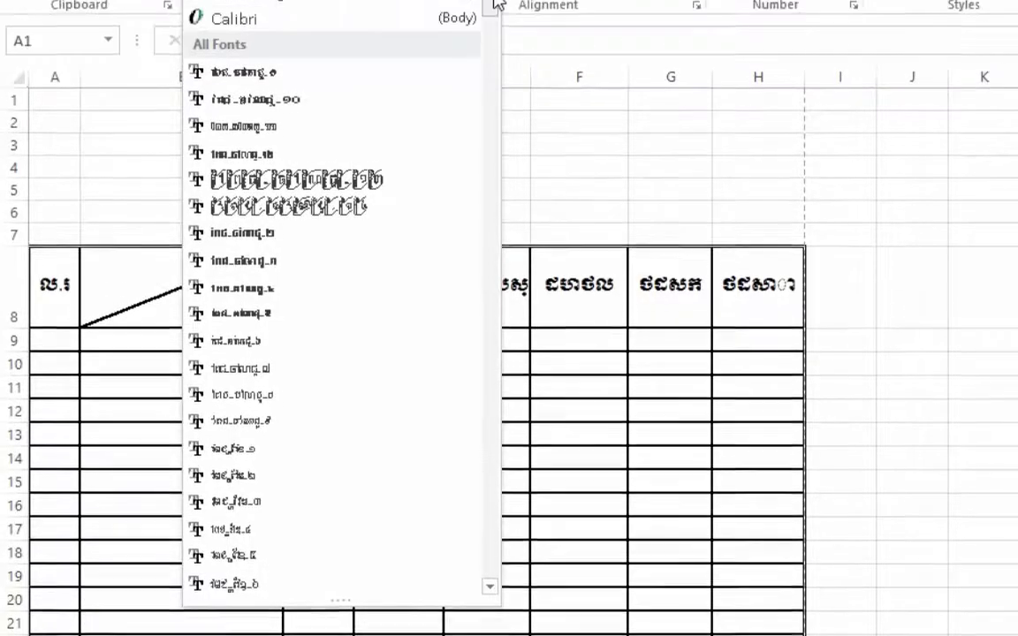
drag(490, 120, 506, 405)
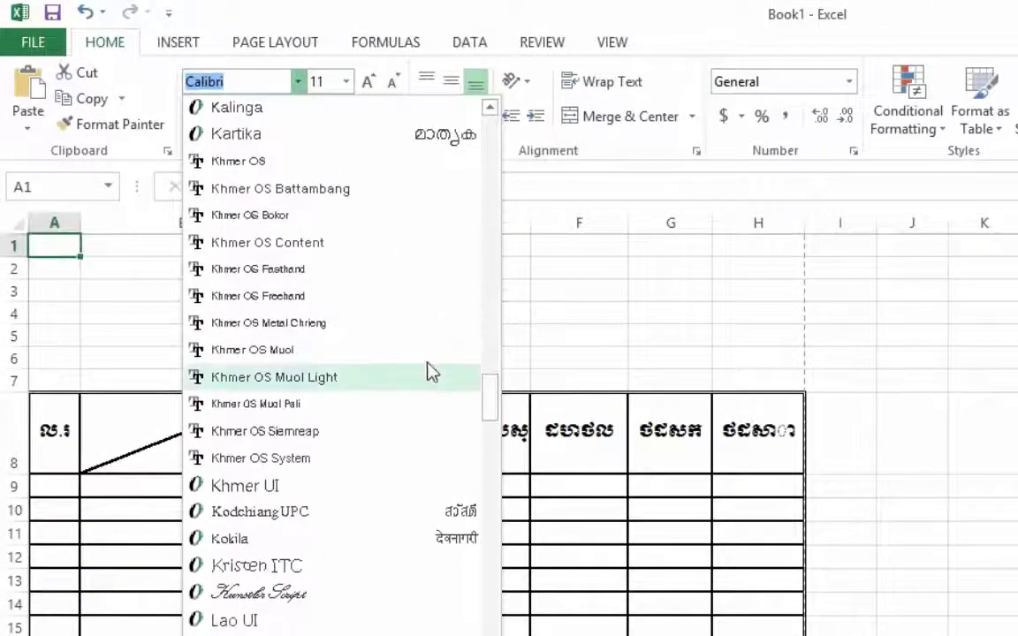
click(342, 372)
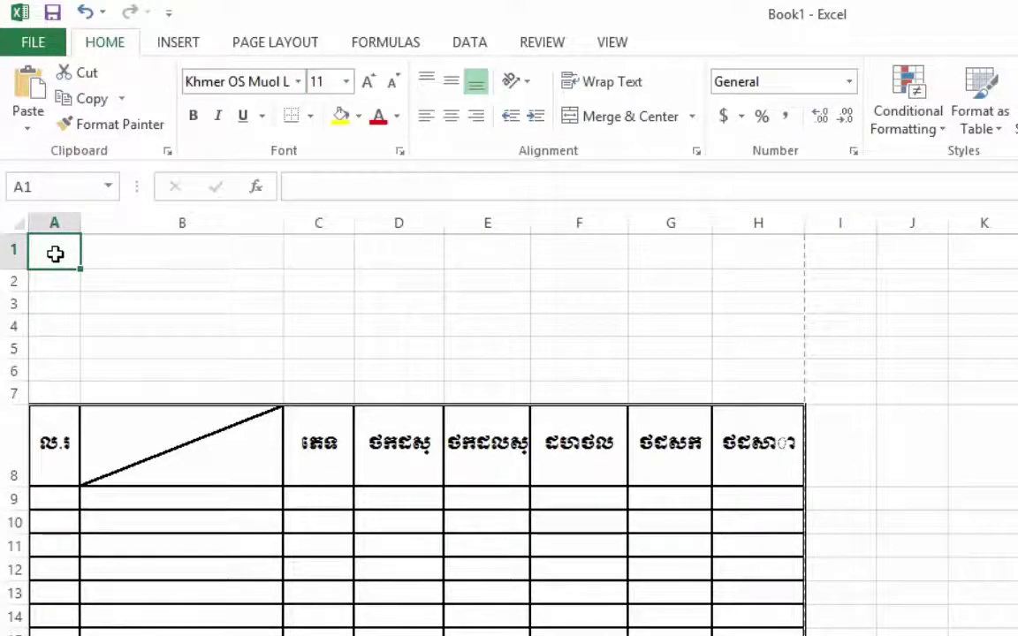
- Type the Khmer title ក្រជាណាចរកុជ into A1 and confirm it
text(ក)
text(្រ)
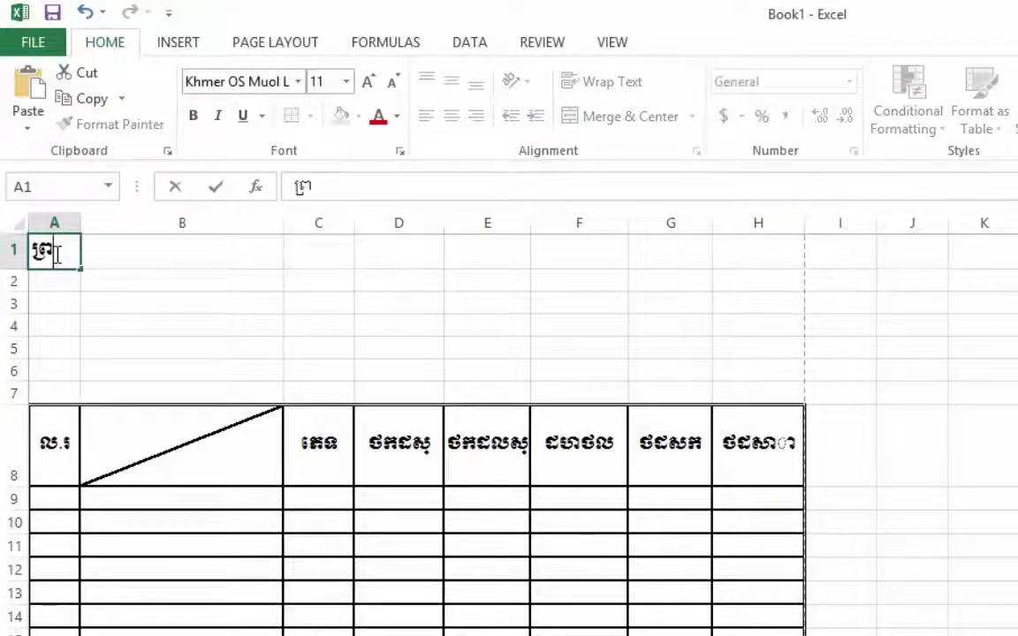
text(ះរាជាណា)
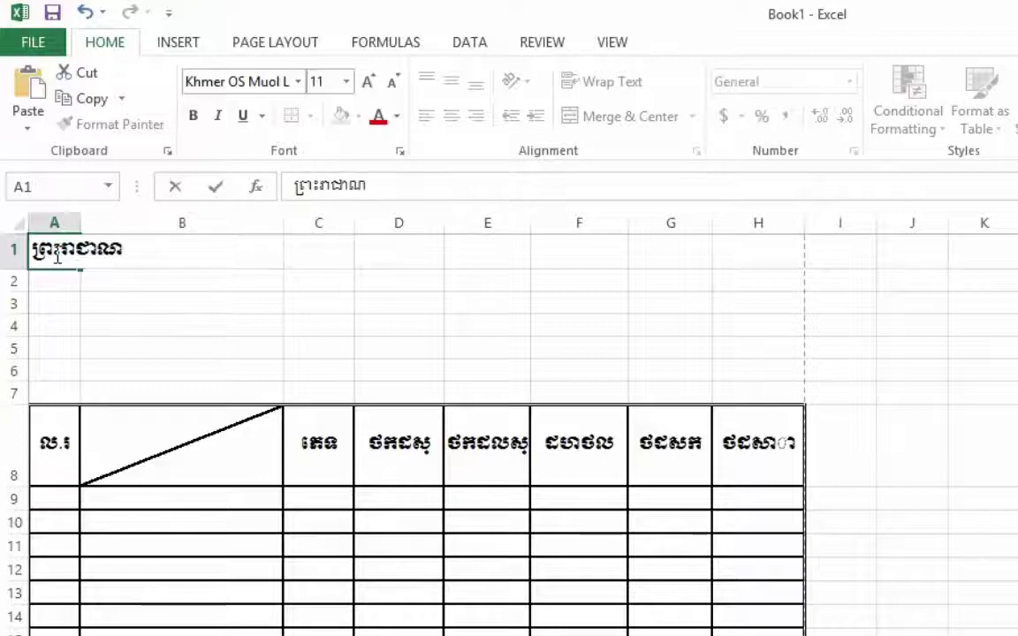
text(ចក្រក)
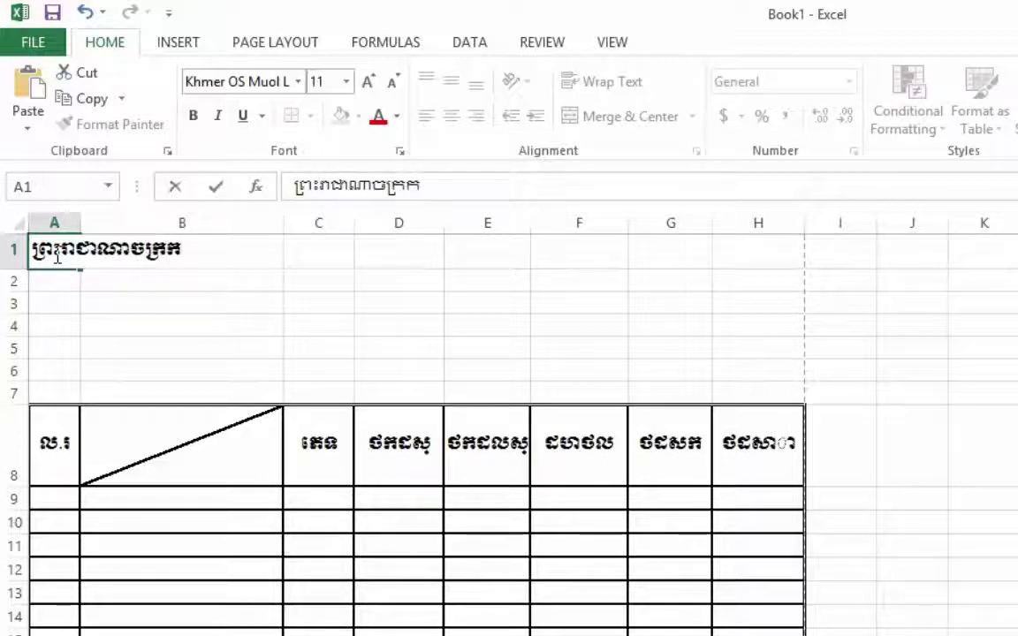
text(ម្ពុជា)
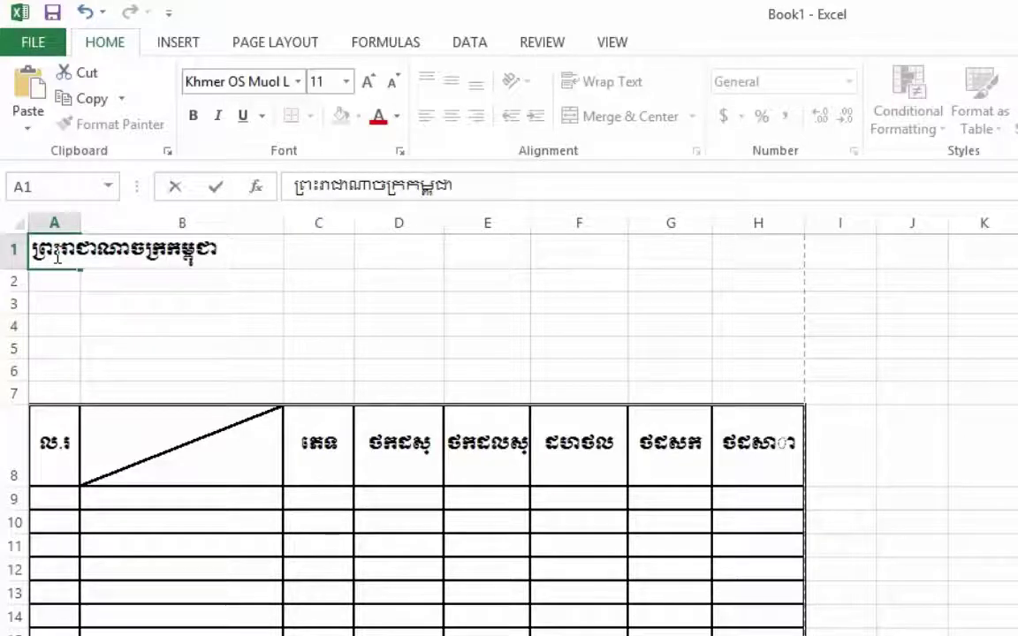
click(130, 295)
click(66, 248)
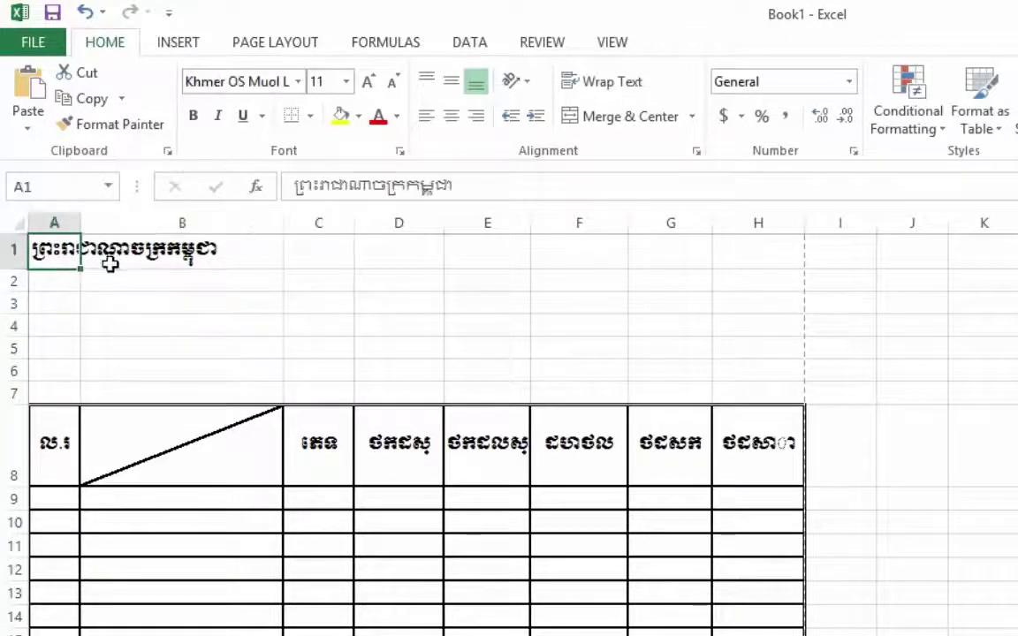
click(204, 305)
click(67, 249)
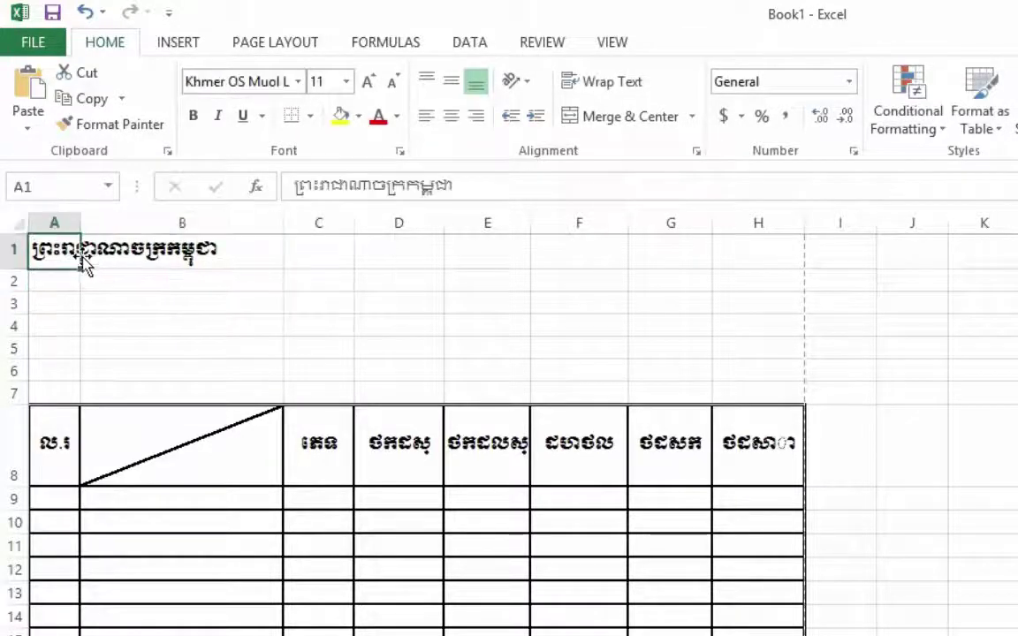
click(131, 303)
- Trim the leading spaces in front of the title in A1
double_click(35, 252)
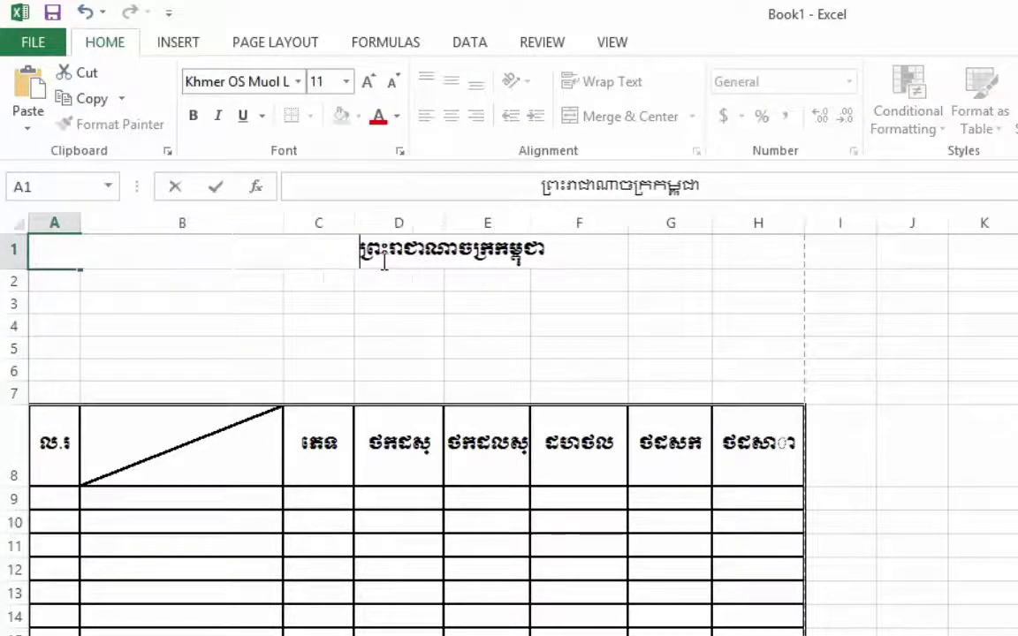
click(476, 310)
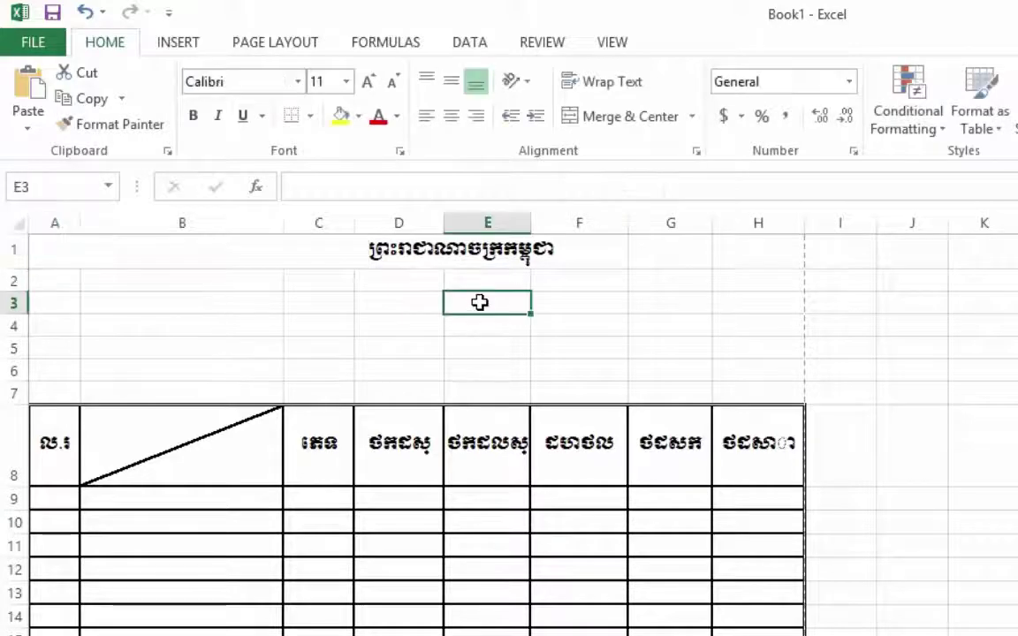
click(410, 259)
click(424, 371)
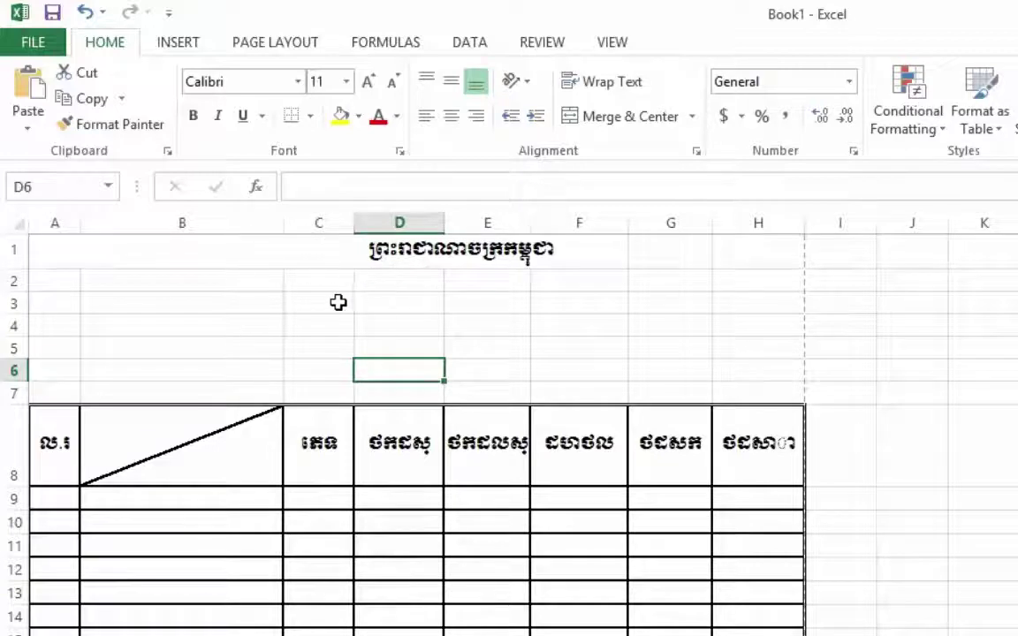
click(257, 261)
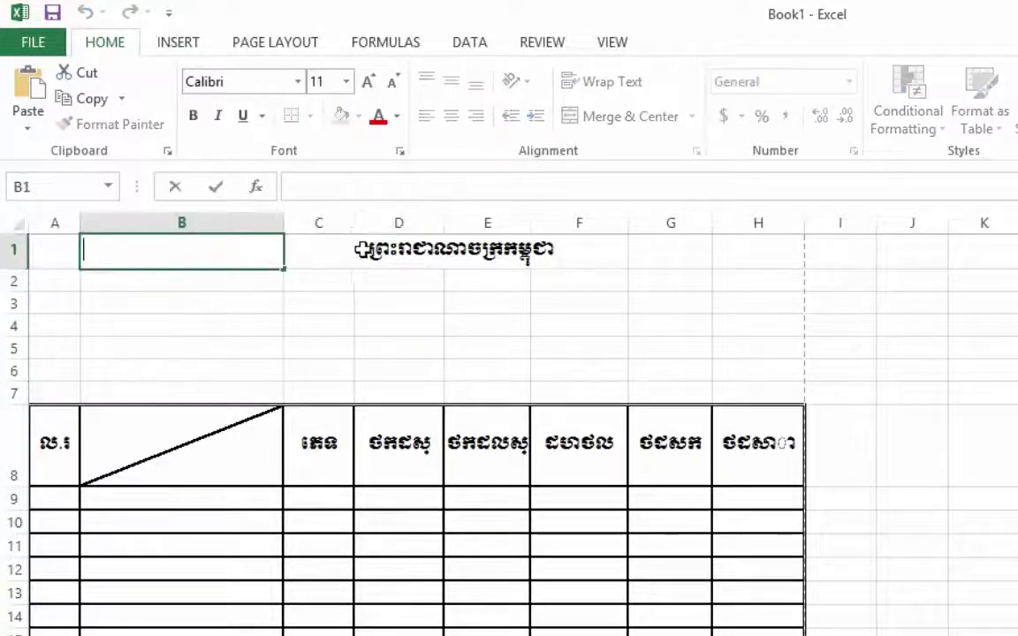
click(55, 261)
double_click(55, 262)
drag(370, 254, 29, 252)
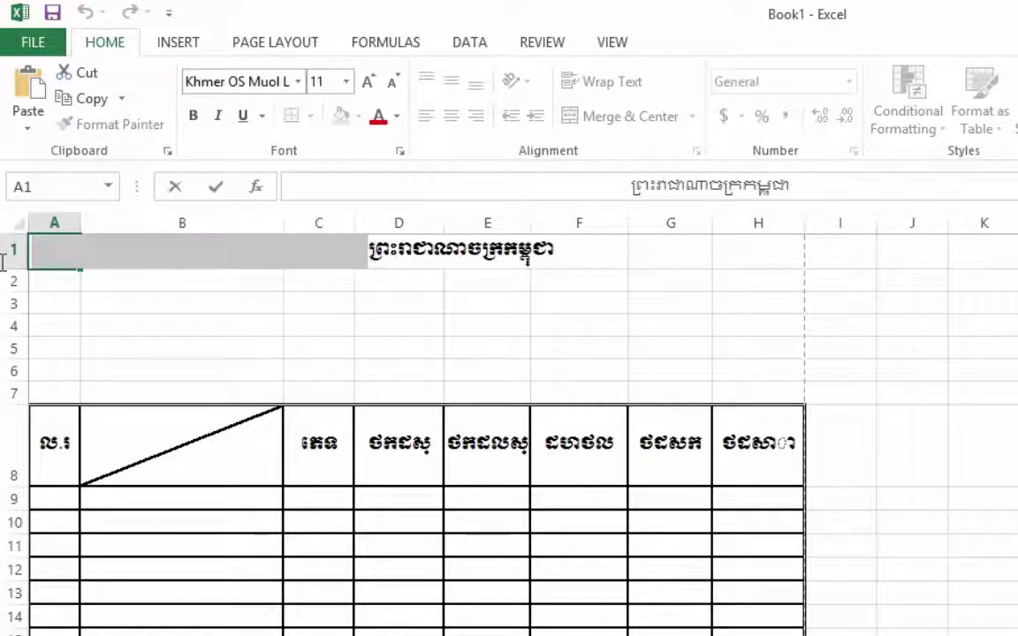
key(BackSpace)
click(154, 296)
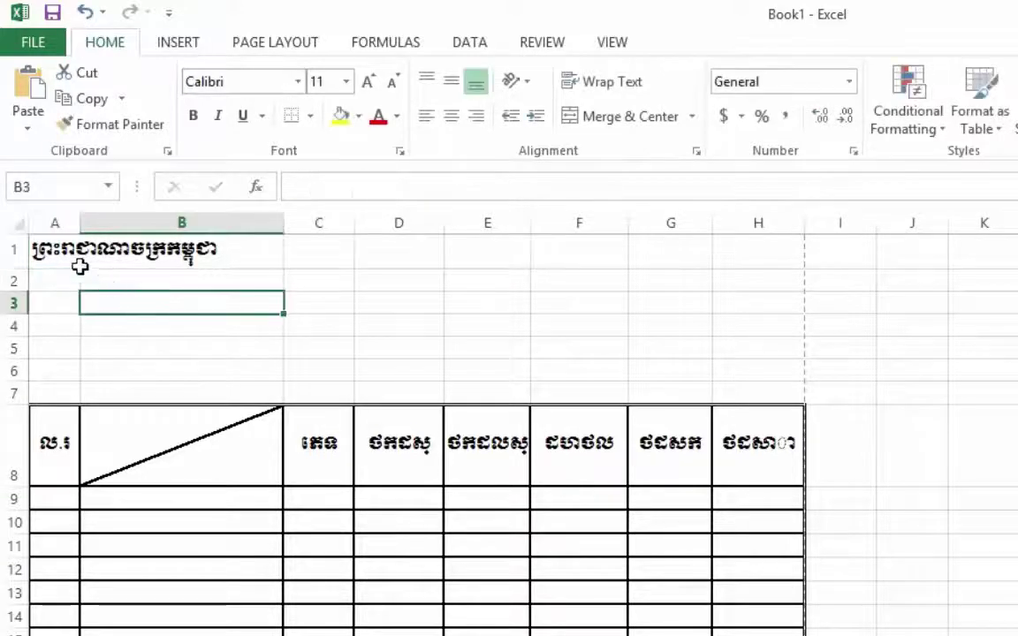
- Delete the title from A1, leaving row 1 empty
click(56, 251)
key(BackSpace)
click(116, 303)
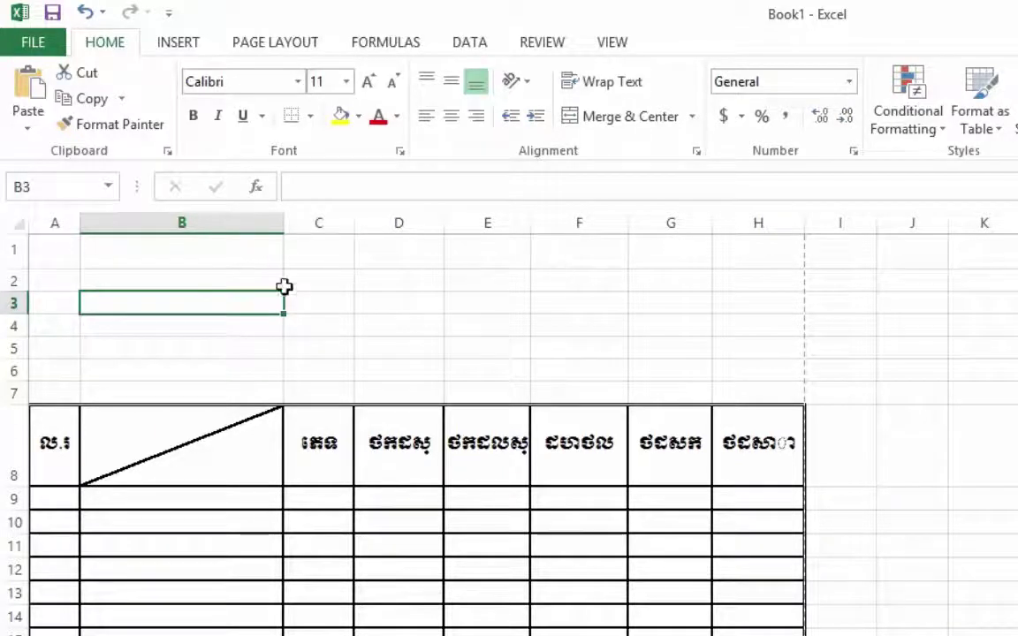
- Merge and centre cells A1:H1 into a single title cell
drag(50, 258, 121, 257)
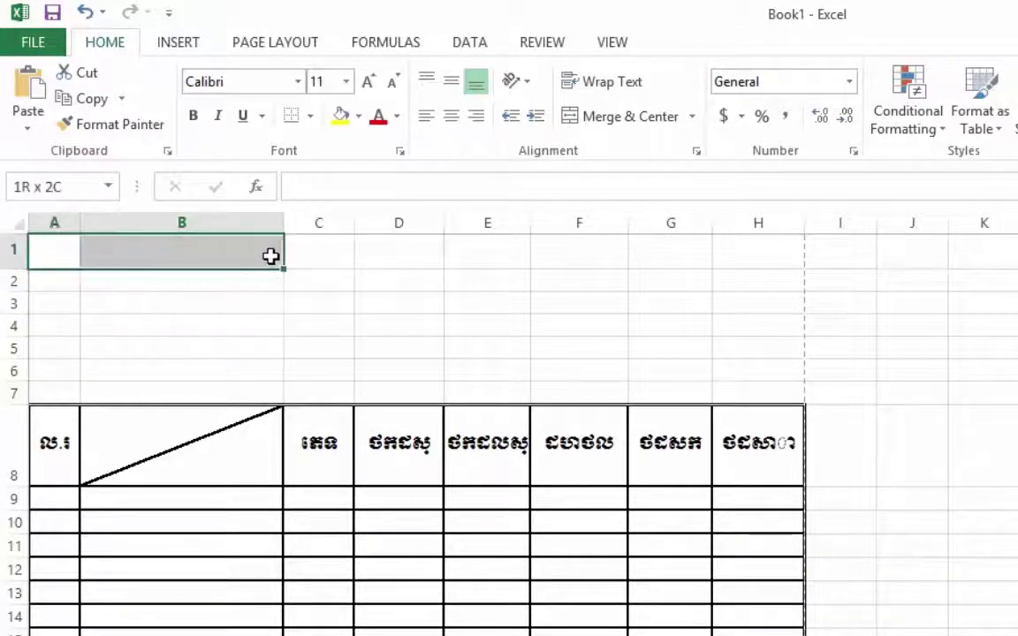
drag(270, 257, 728, 247)
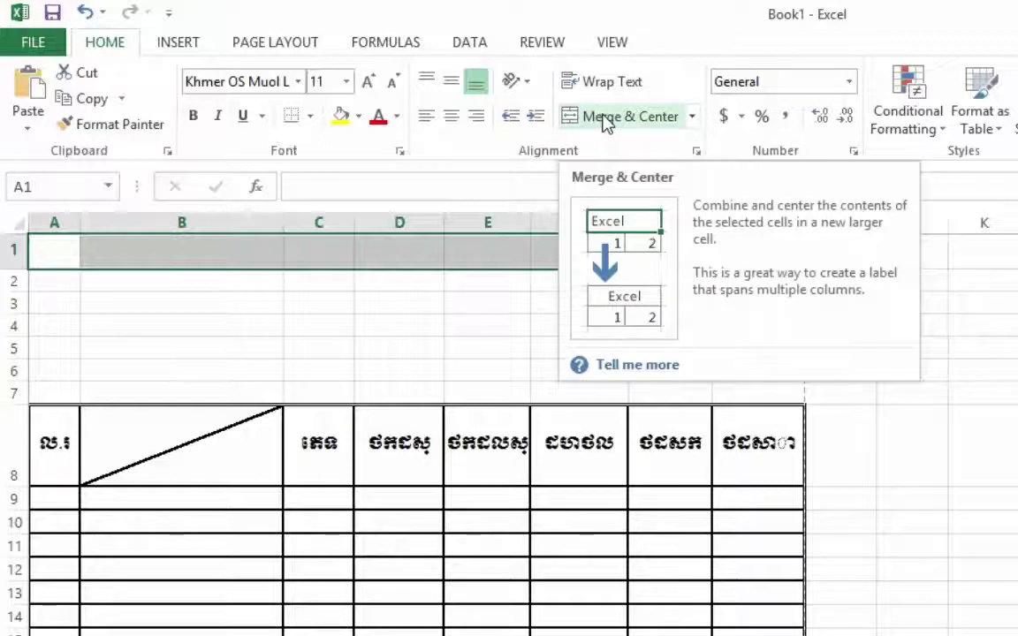
click(49, 252)
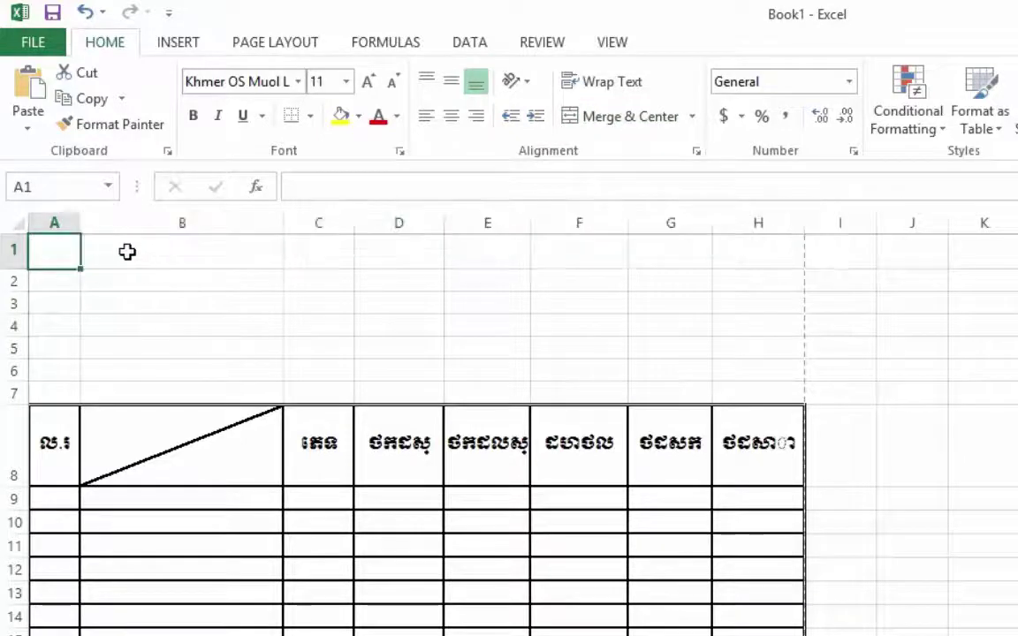
click(316, 252)
click(378, 252)
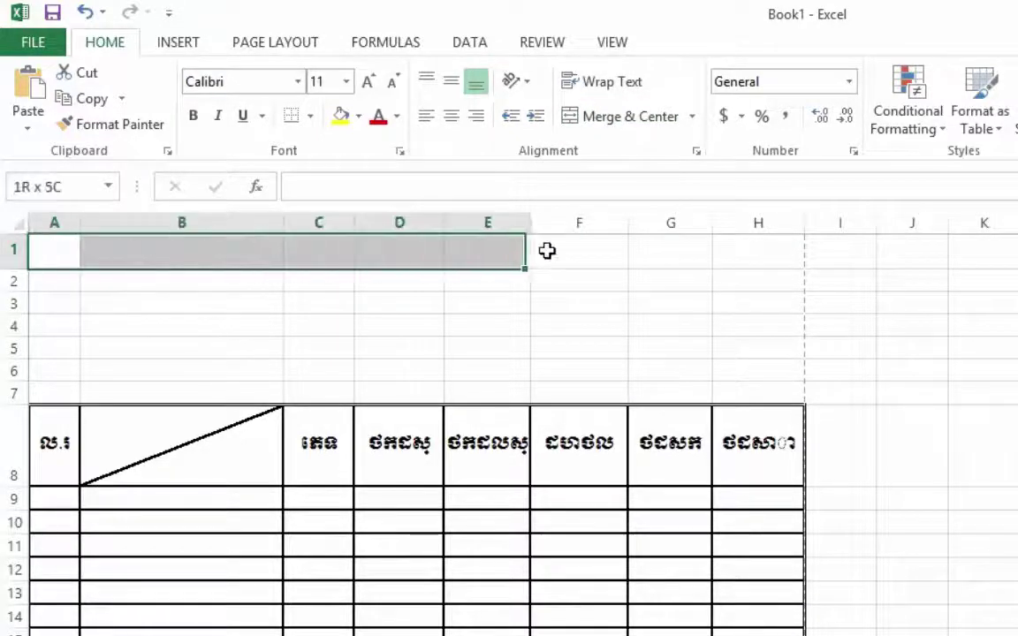
drag(71, 251, 755, 250)
click(599, 128)
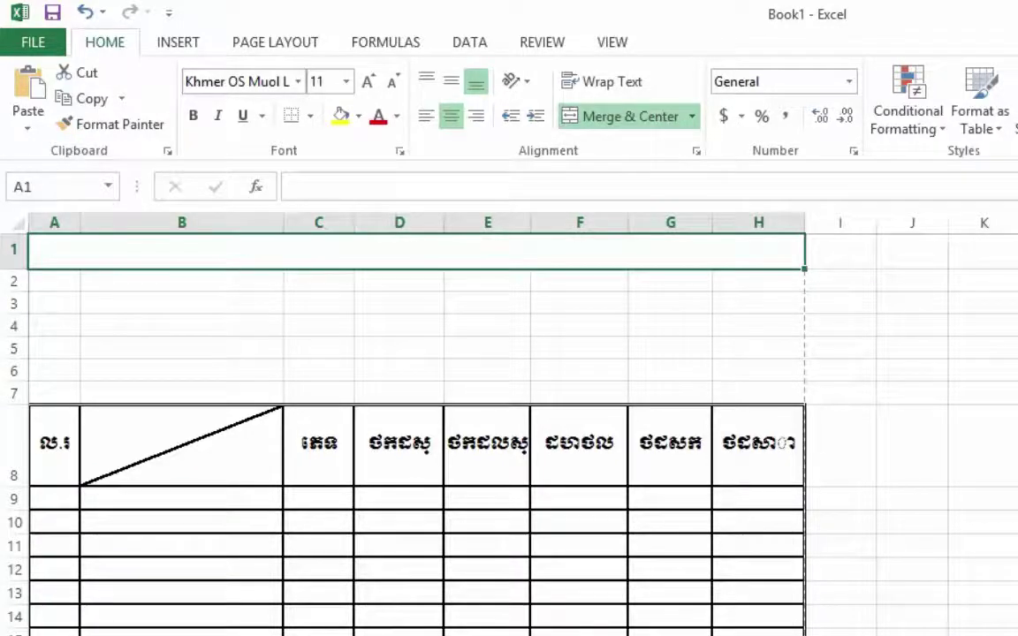
- Enter the title ព្រះរាជាណាចក្រកម្ពុជា in the merged cell and centre it
text(ព្រ)
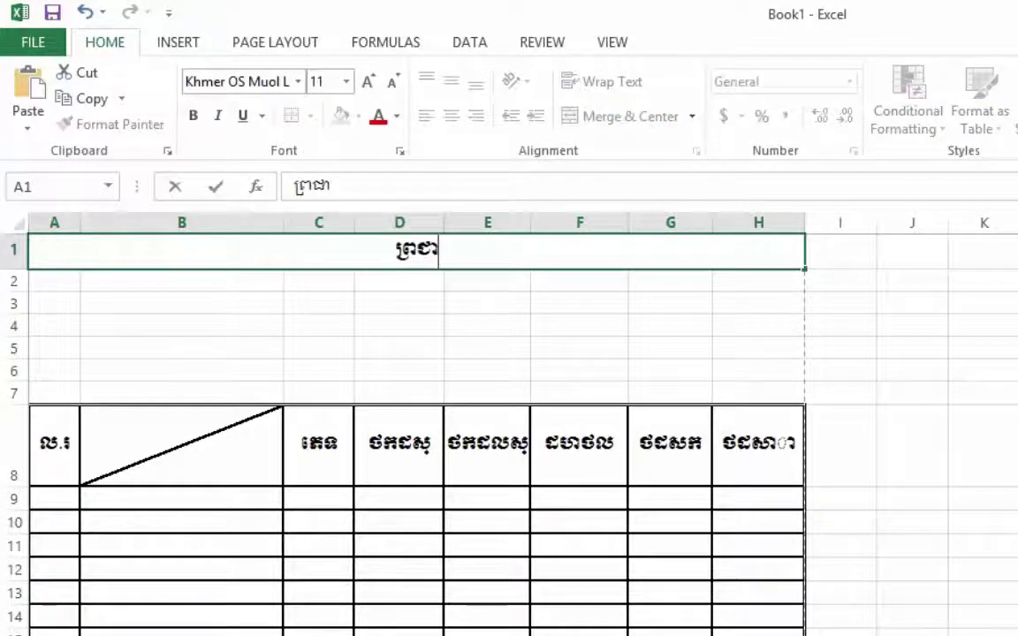
text(ះរាជា)
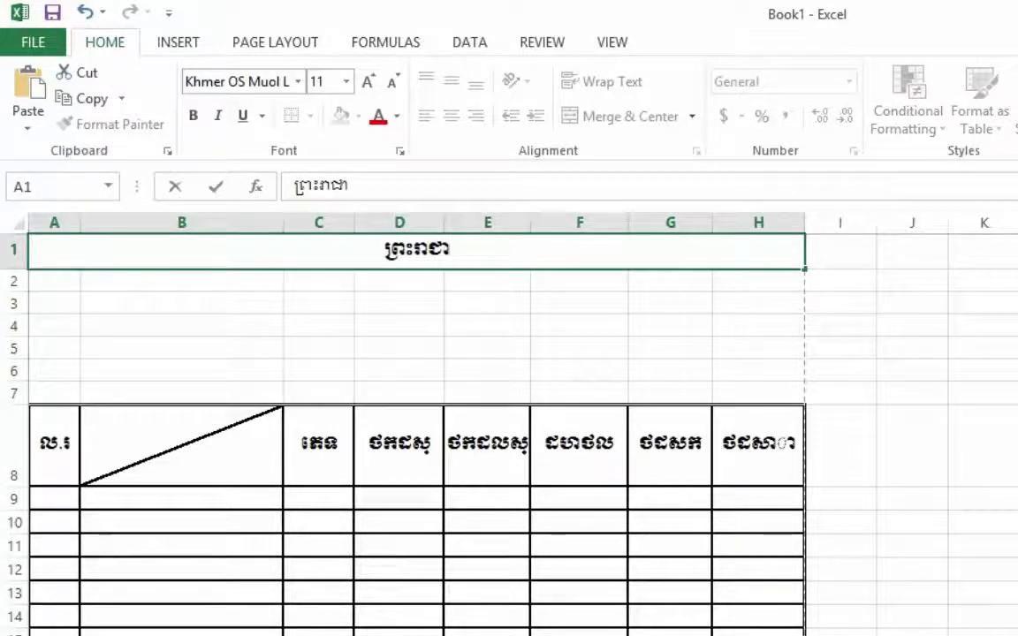
text(ណាចក្រកម)
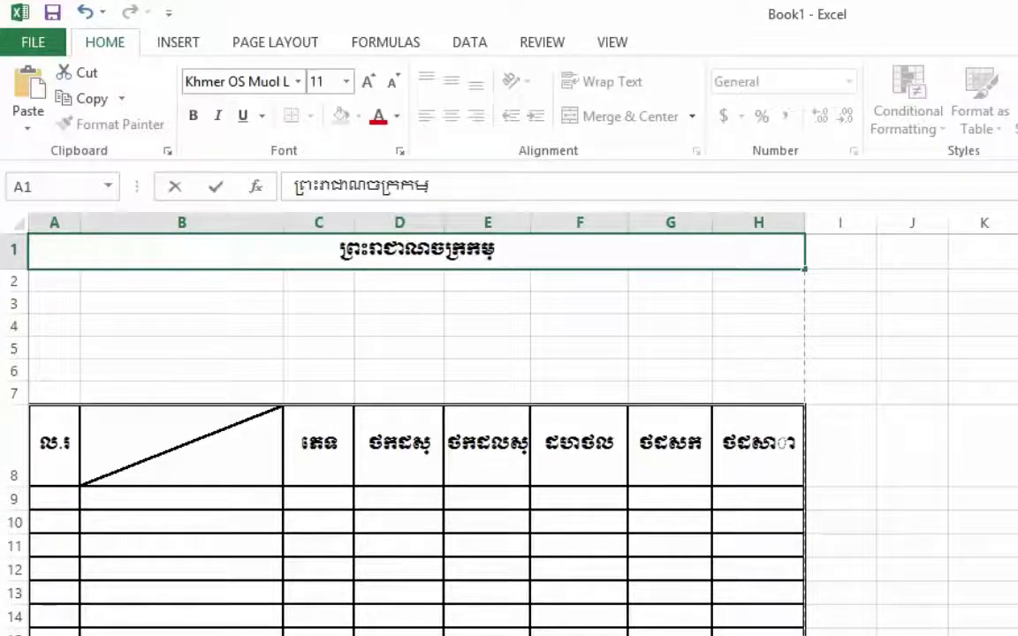
text(្ពុជា)
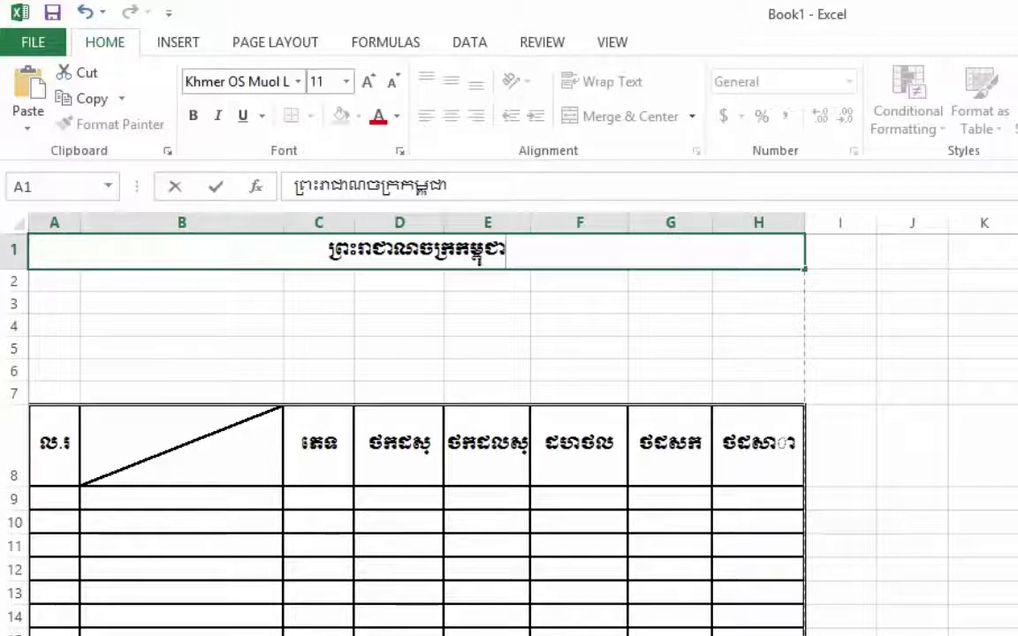
click(565, 386)
click(436, 261)
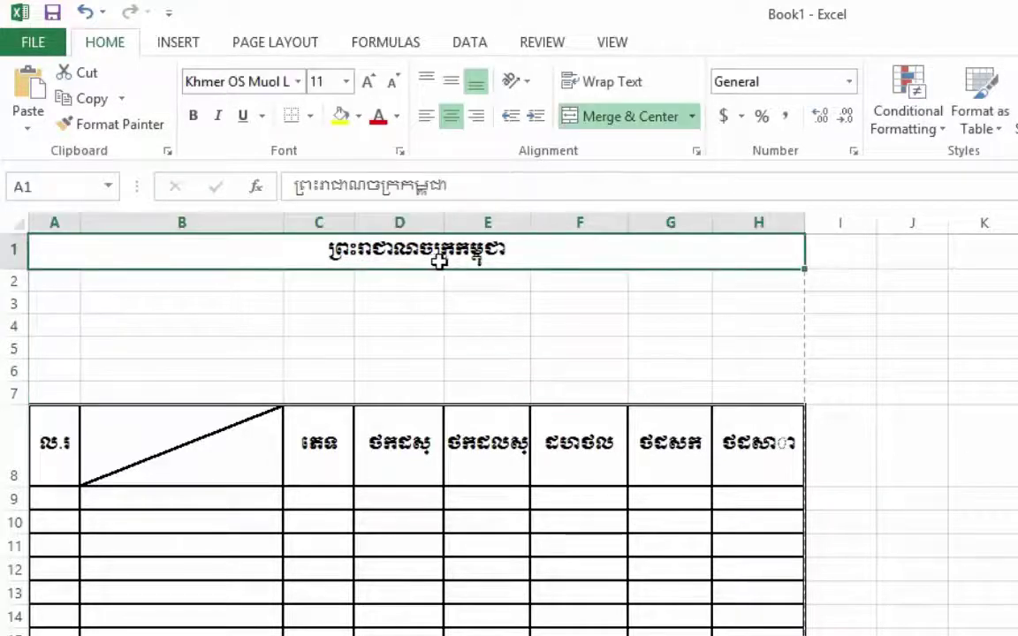
click(426, 115)
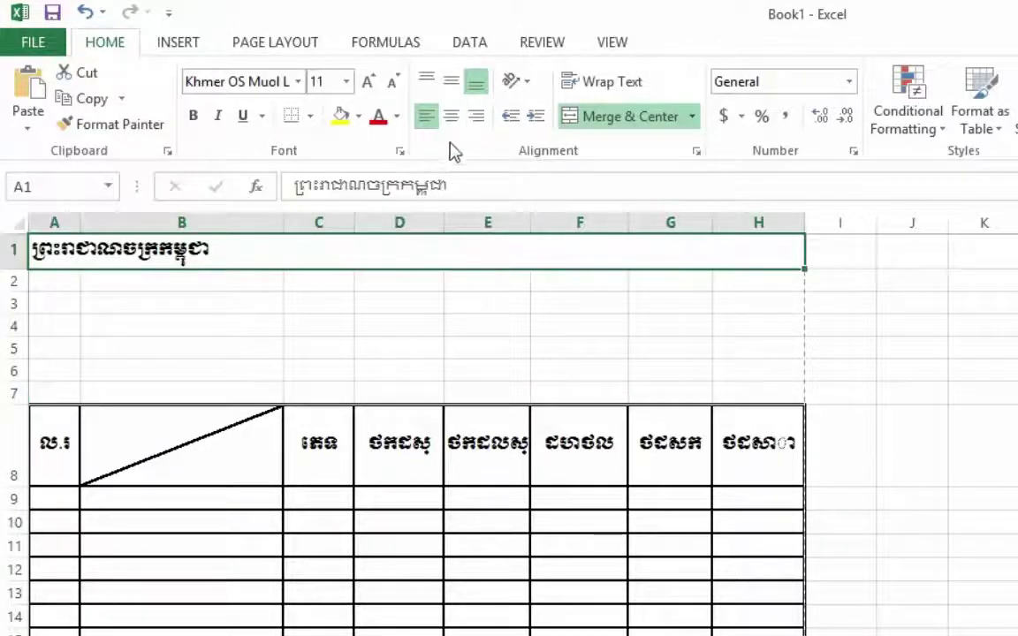
click(477, 116)
click(451, 116)
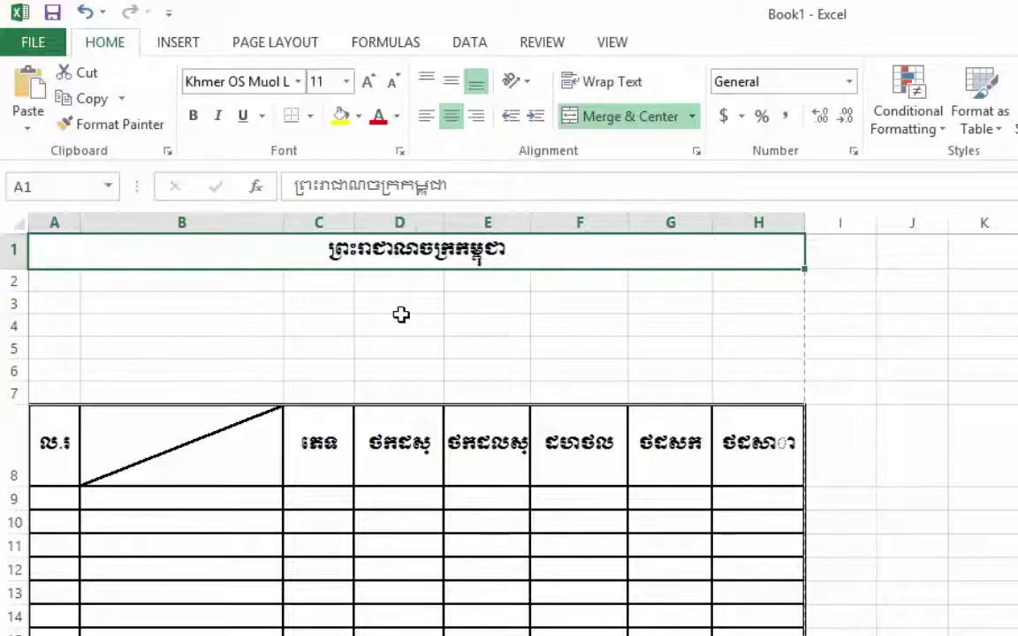
click(400, 348)
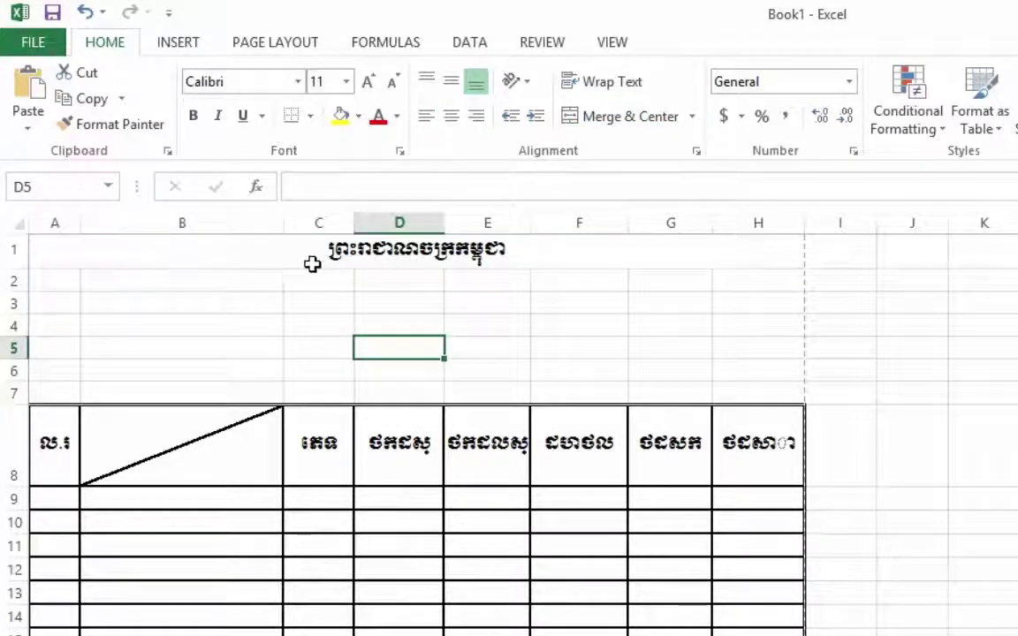
- Merge and centre A2:H2 across the table width
click(302, 257)
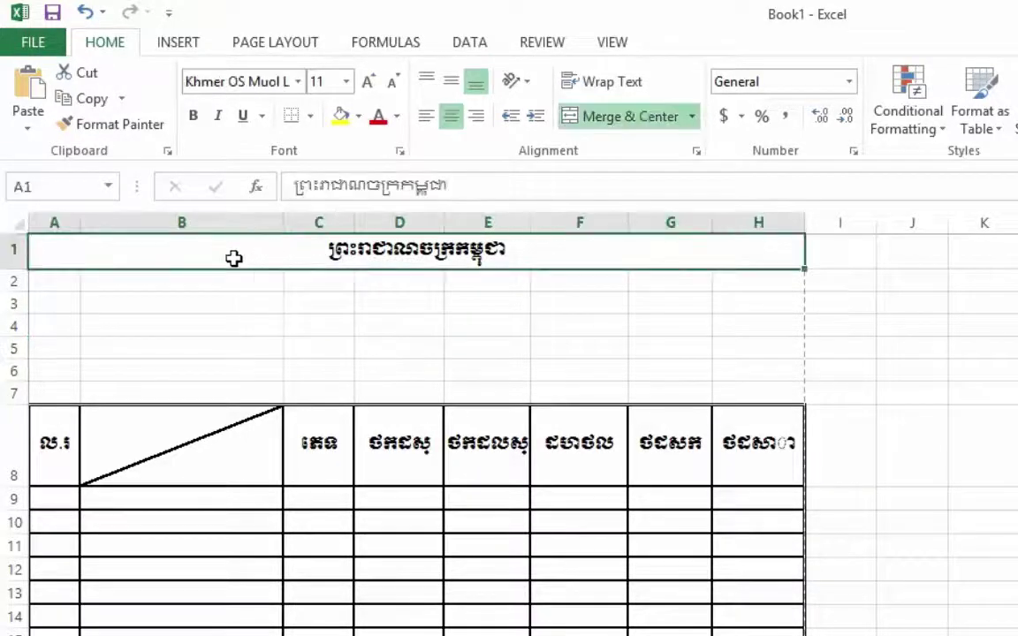
click(273, 345)
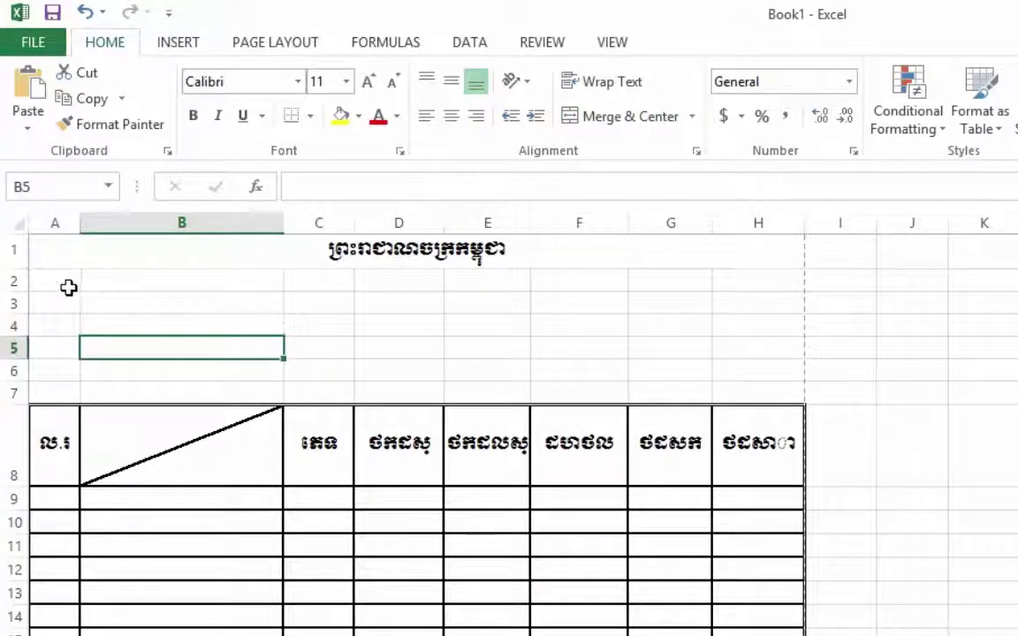
drag(52, 280, 721, 277)
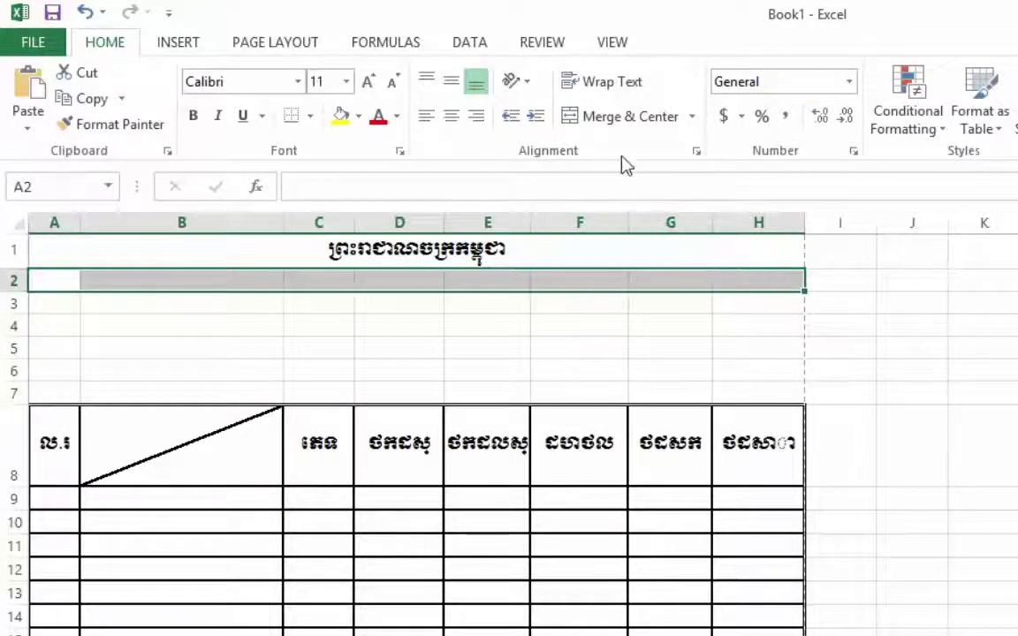
click(599, 119)
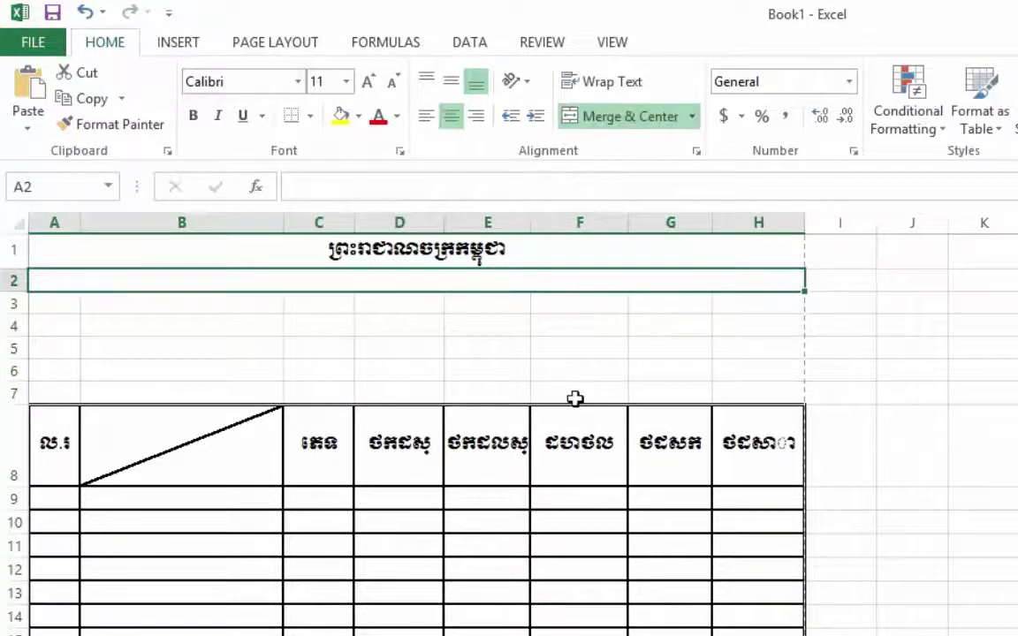
click(592, 118)
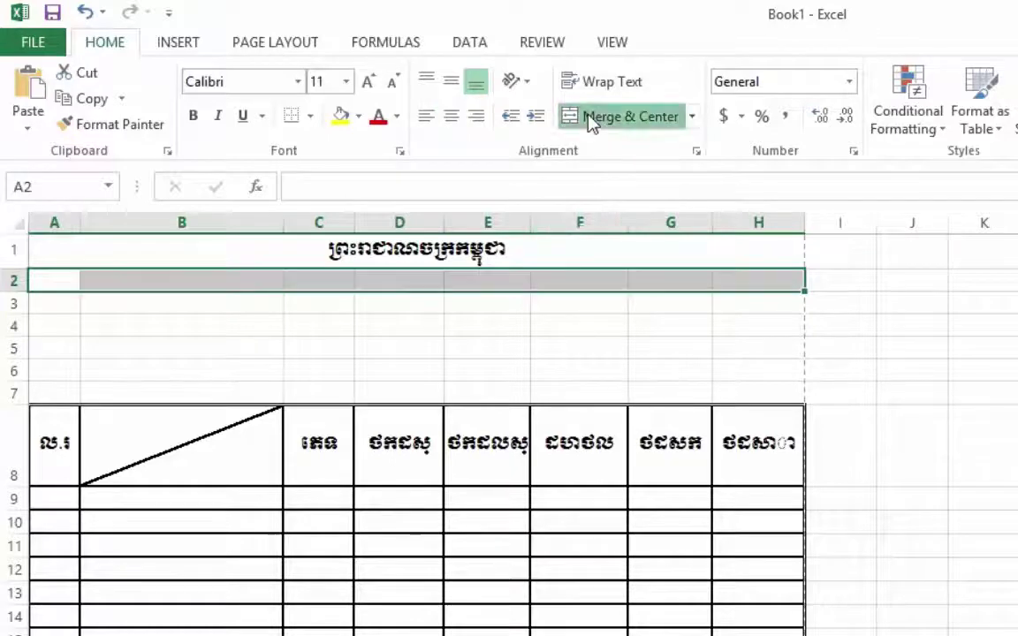
click(586, 120)
- Type the second title line ជាតិ សាសនា ព្រះមហាក្សត្រ into the merged row 2 cell
click(416, 320)
click(415, 280)
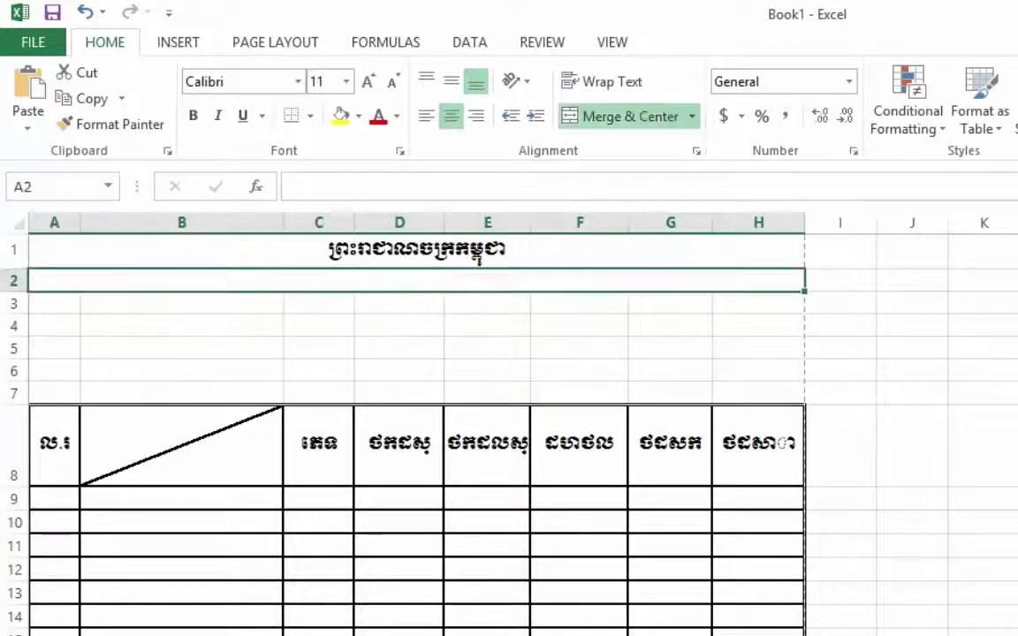
text(ជាតិ)
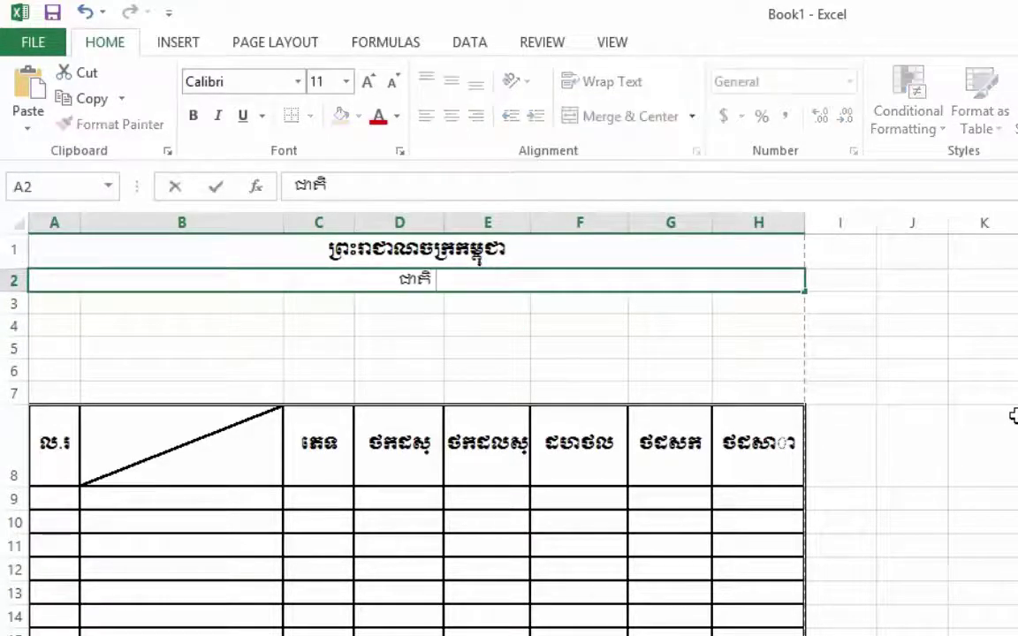
text( សាសន)
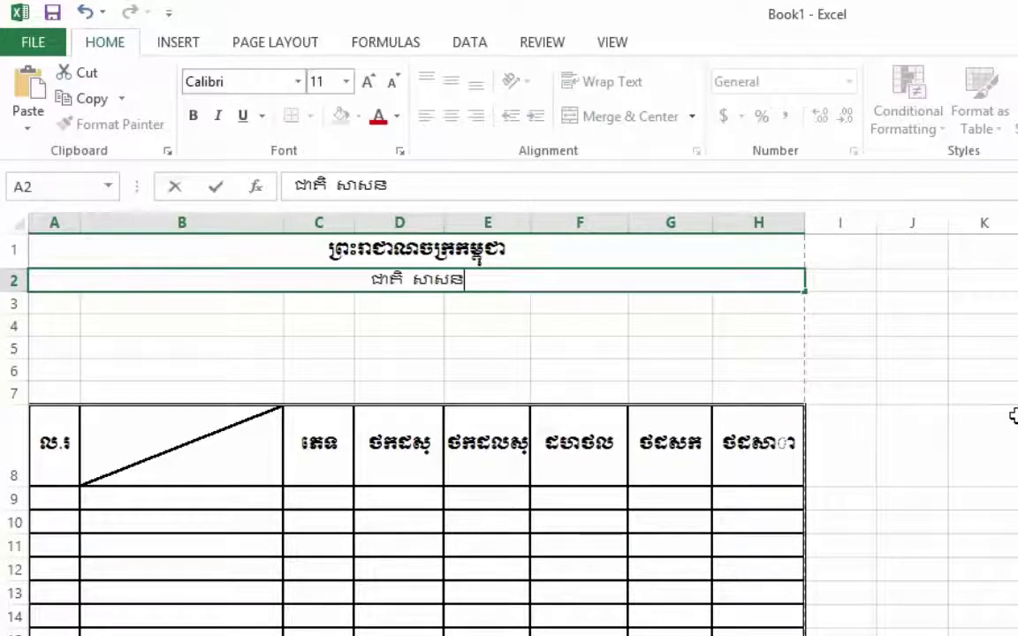
text(ា ព្រះម)
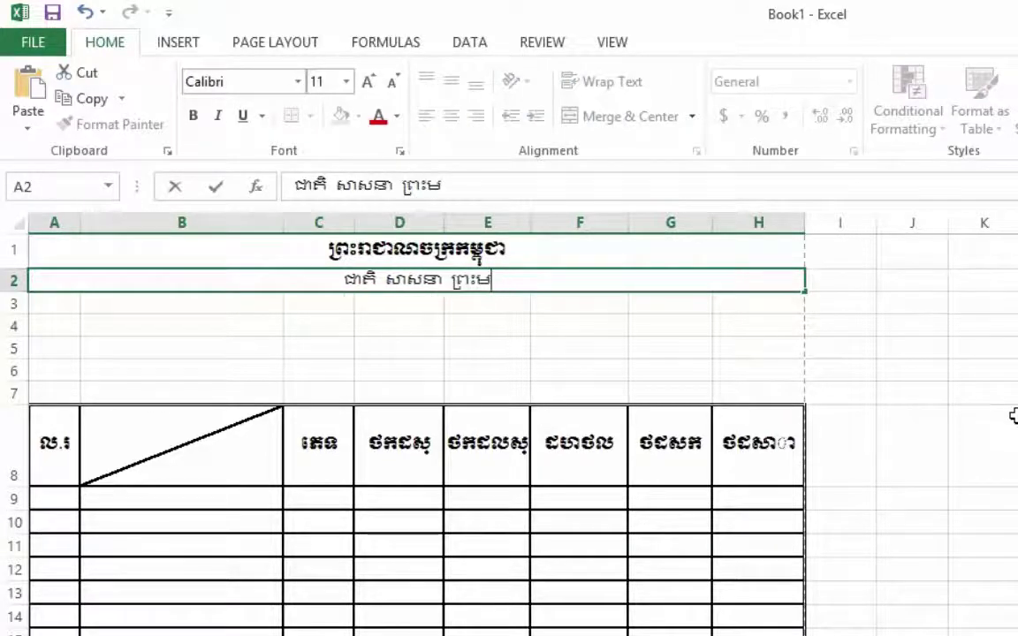
text(ហា)
text(ក្)
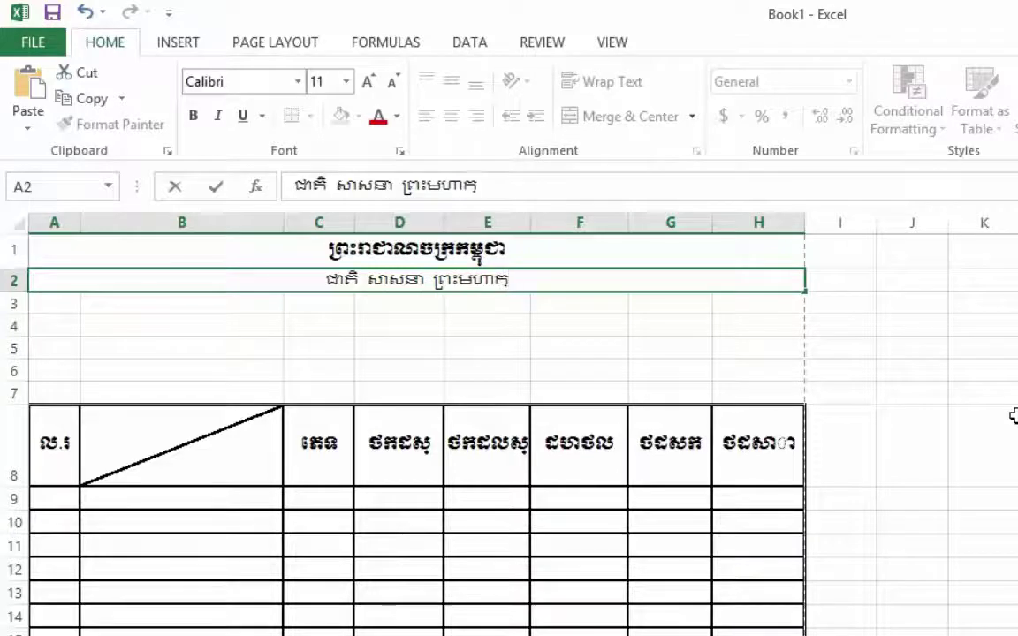
text(សត)
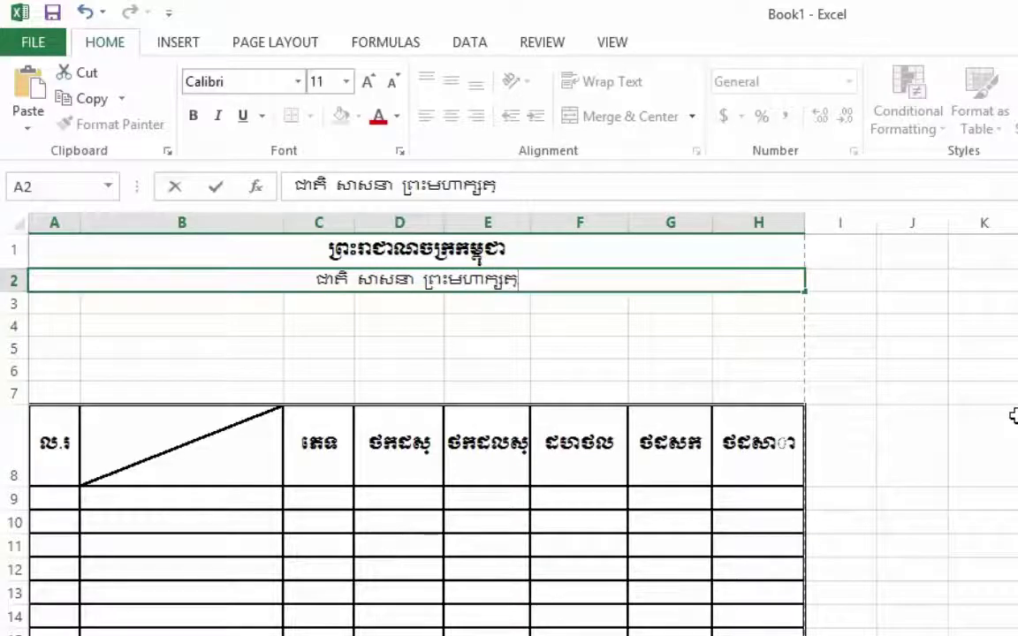
text(្រ)
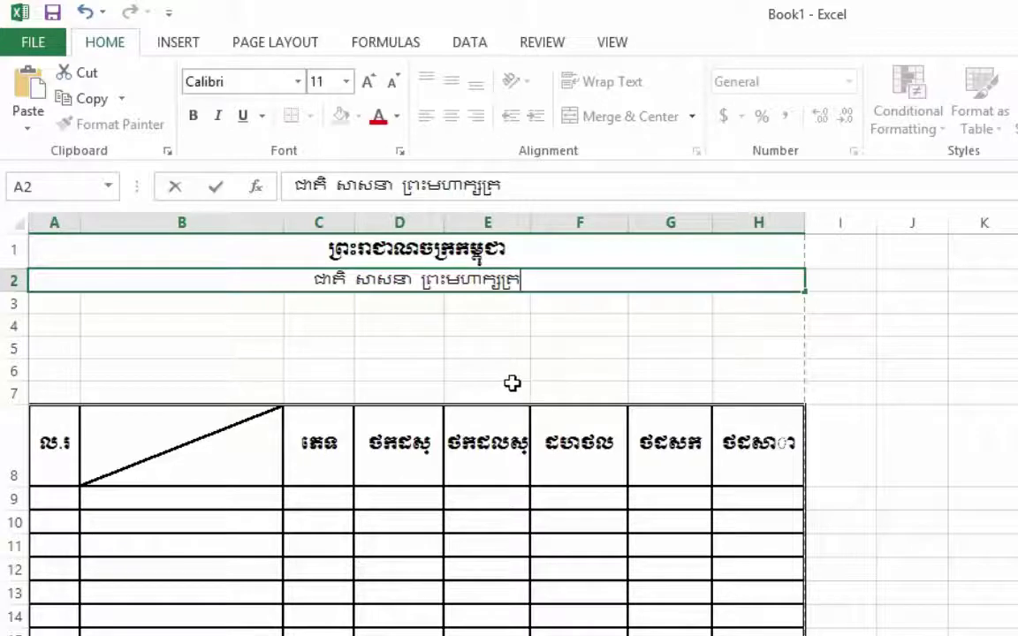
click(511, 378)
- Apply the Khmer OS Muol Light font to the merged second title line
drag(464, 305, 451, 292)
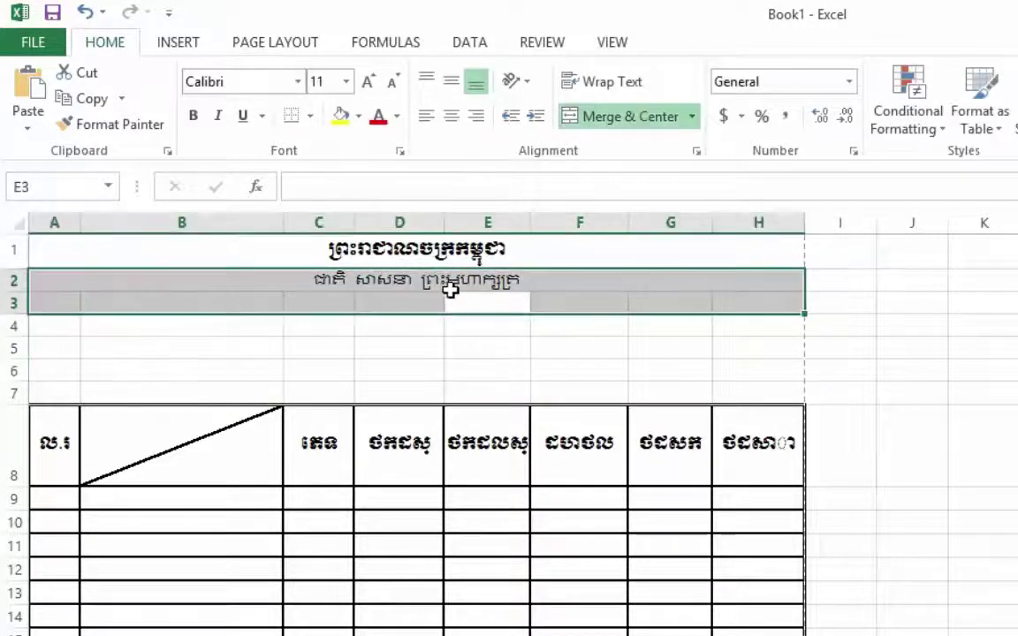
click(445, 274)
click(298, 81)
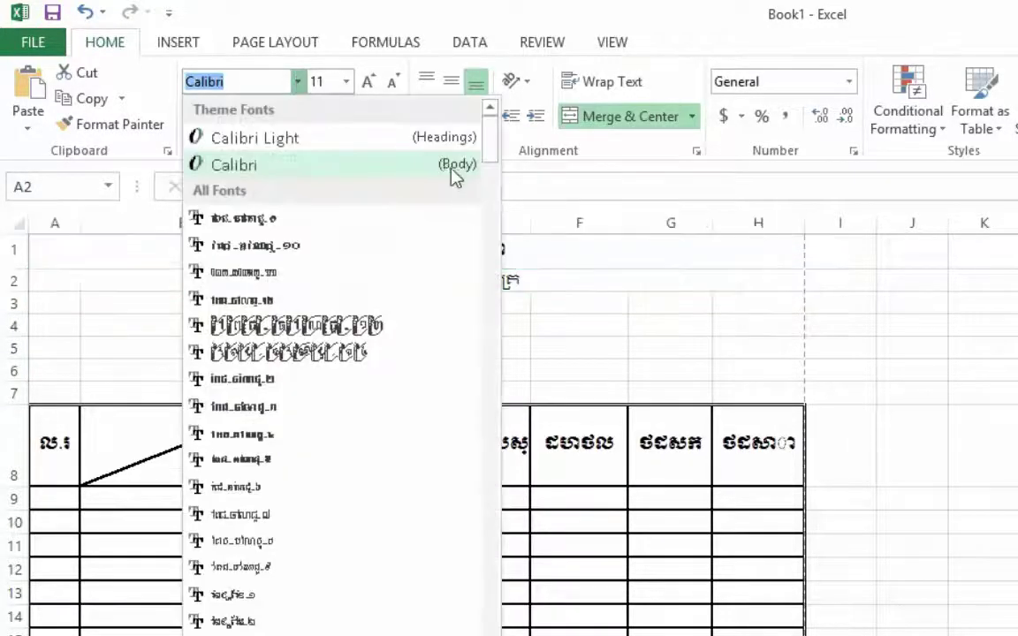
drag(492, 152, 482, 281)
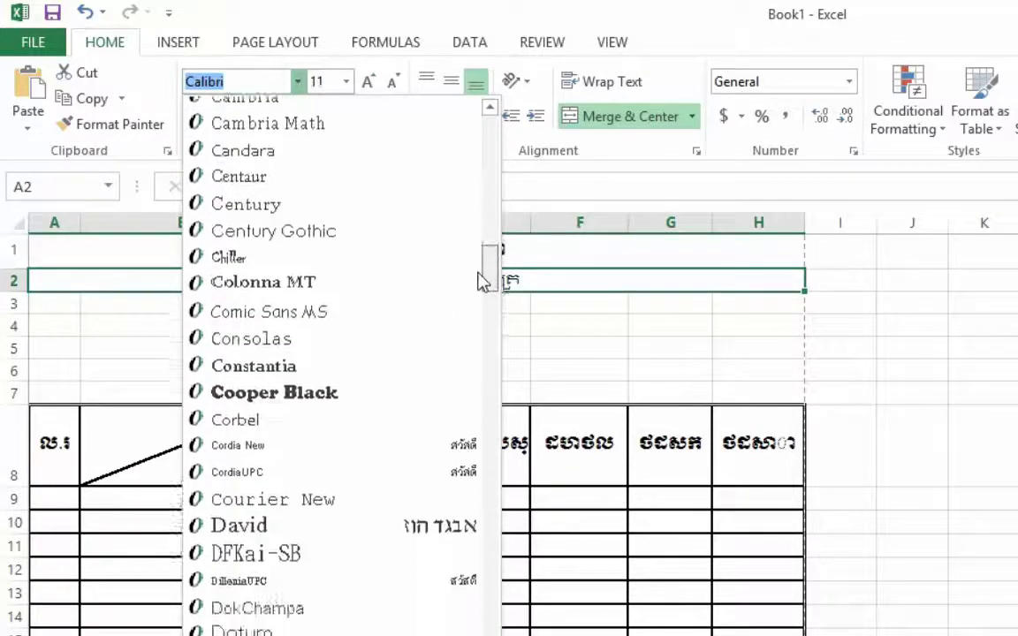
drag(482, 281, 500, 415)
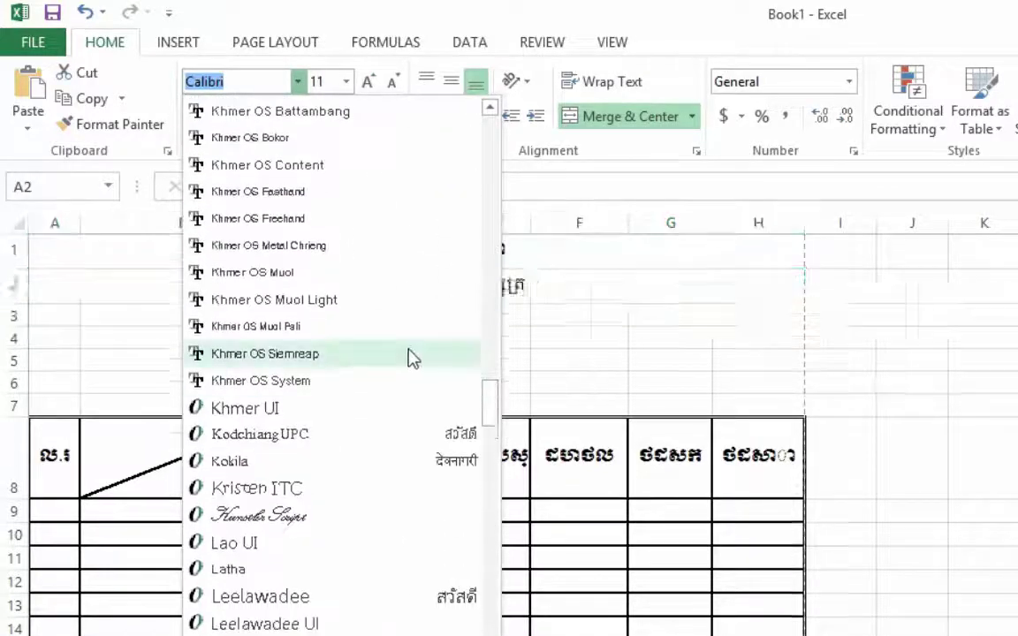
click(380, 300)
click(511, 379)
- Compare the fonts of the first and second title lines, then deselect
click(415, 250)
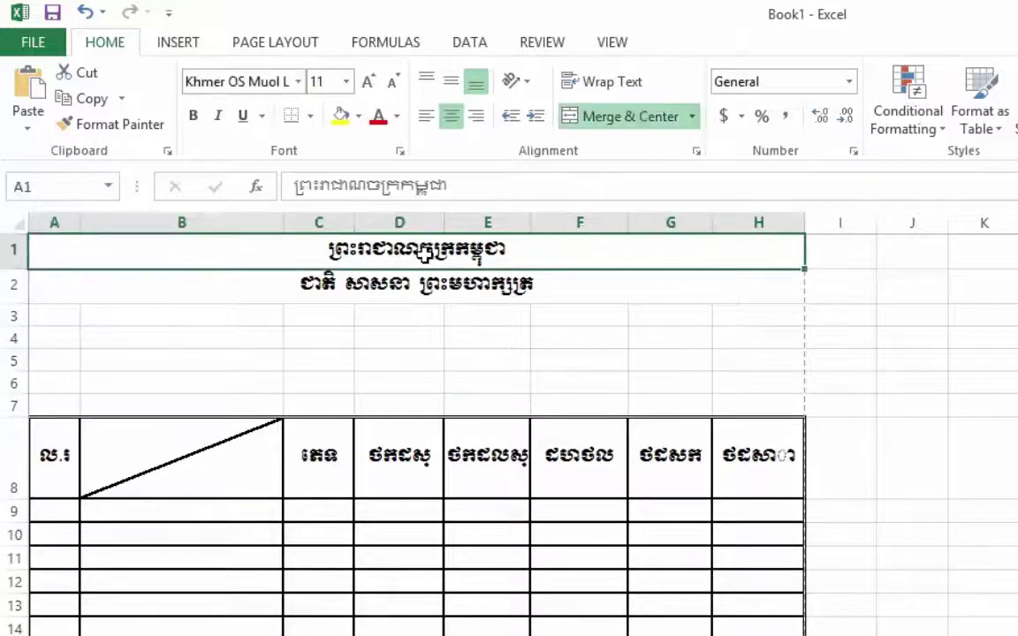
click(364, 279)
click(355, 251)
click(400, 286)
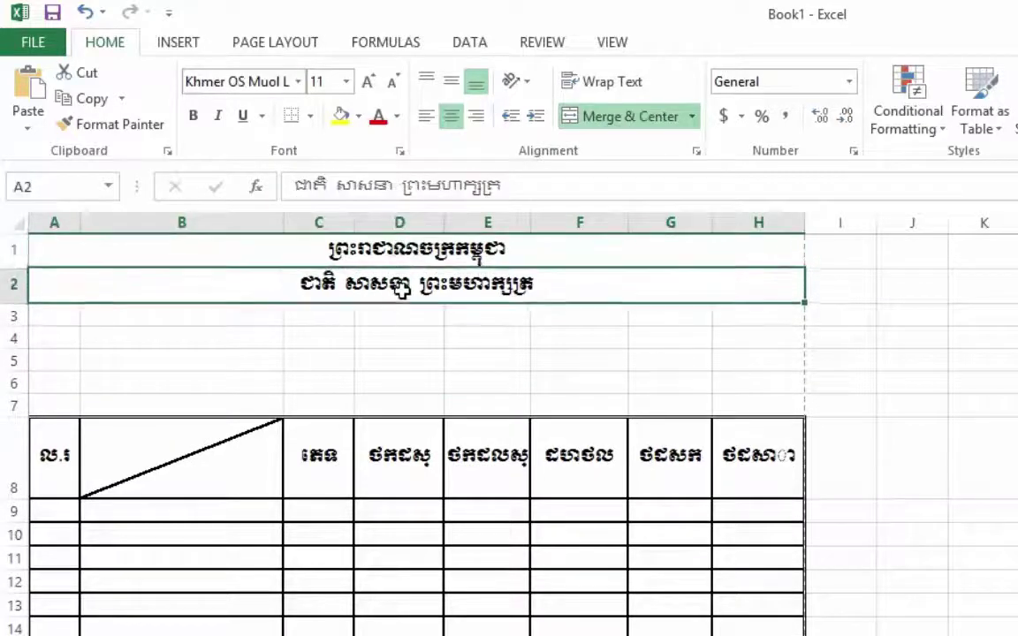
click(389, 252)
click(380, 285)
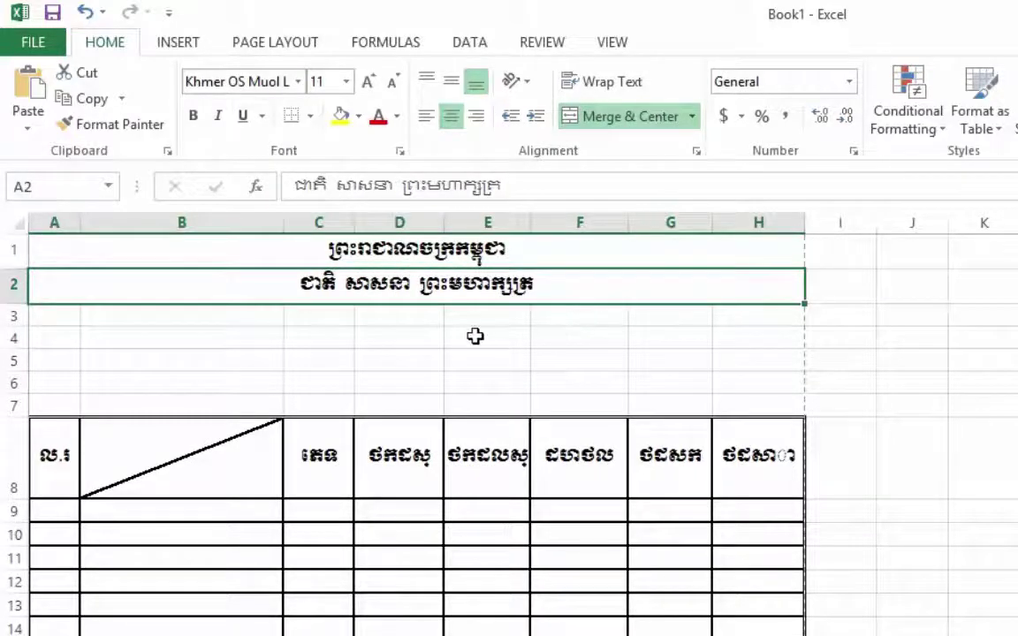
click(402, 358)
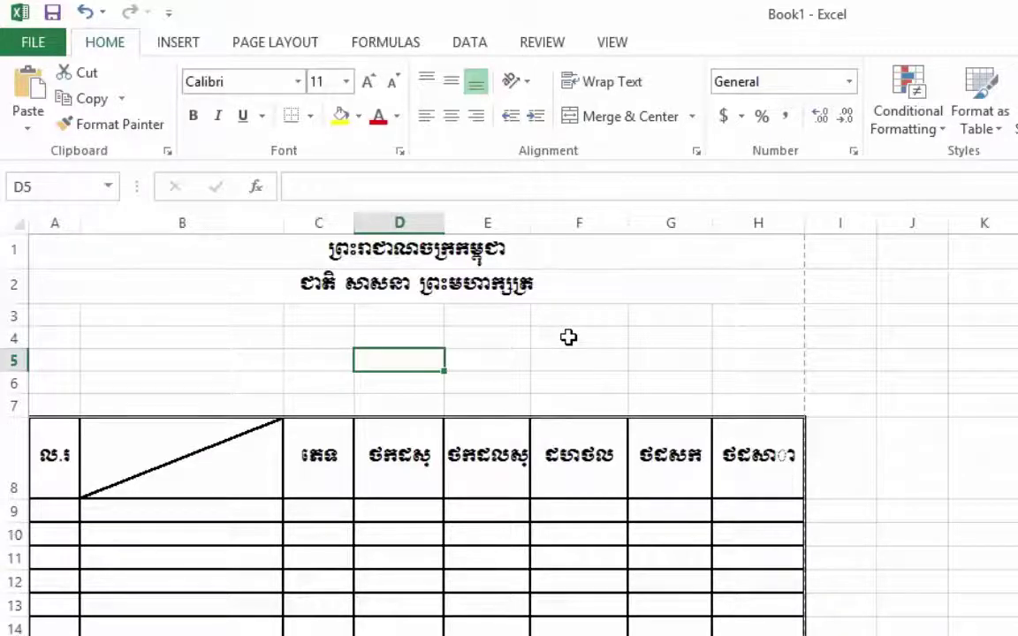
- Remove every border from the table from row 8 across columns A–H, including B8's diagonal line
click(185, 467)
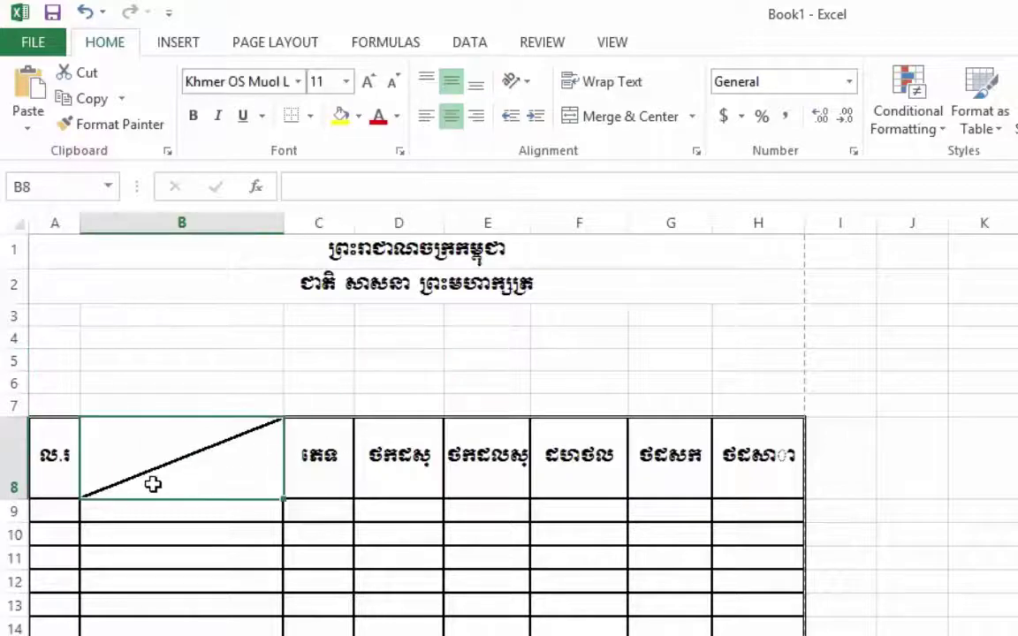
scroll(588, 584, down, 2)
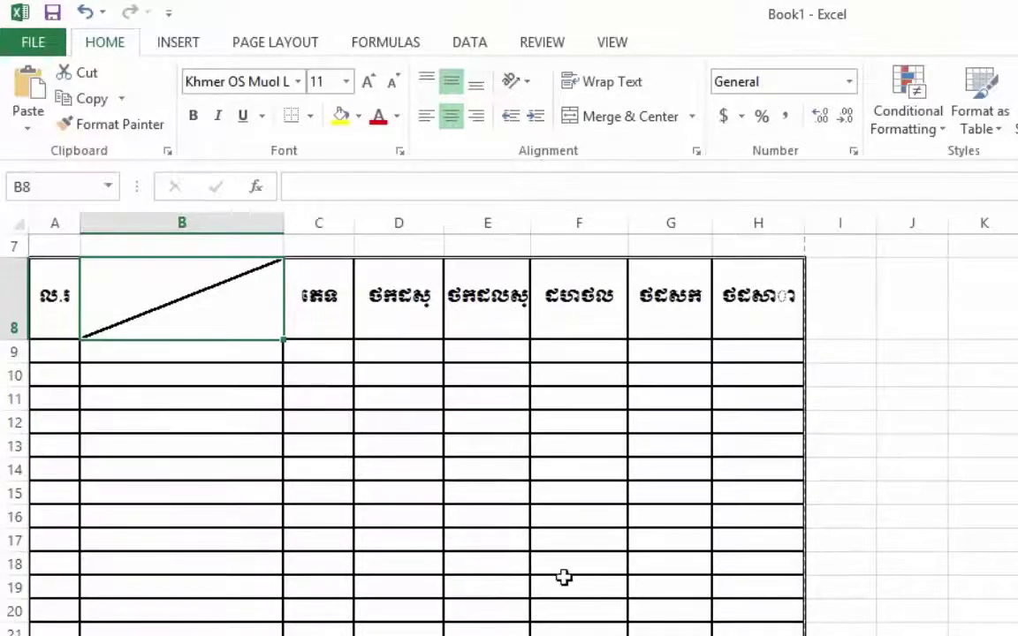
drag(63, 315, 760, 633)
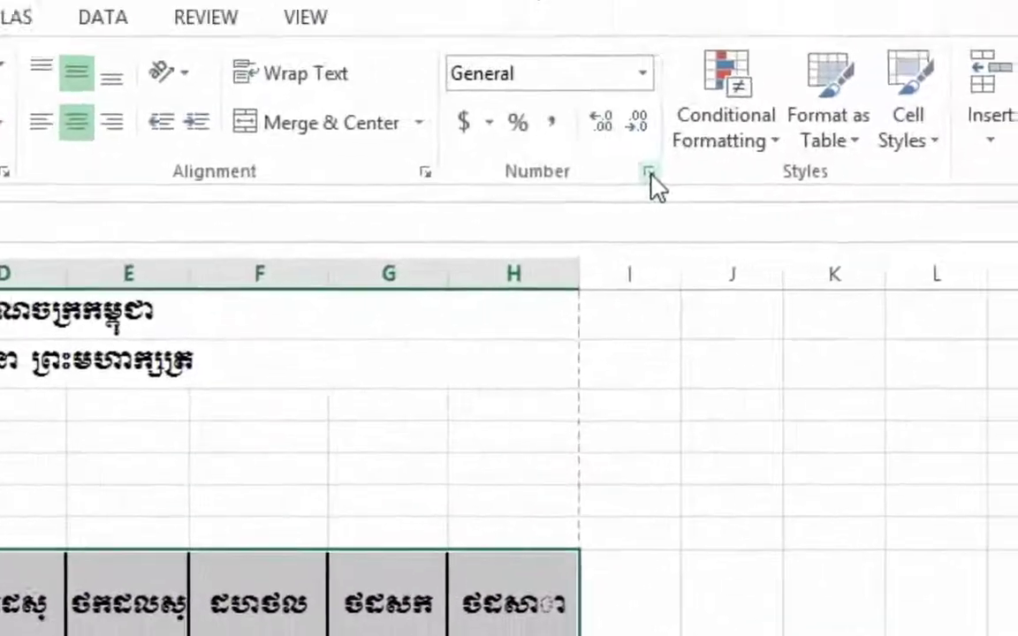
click(650, 174)
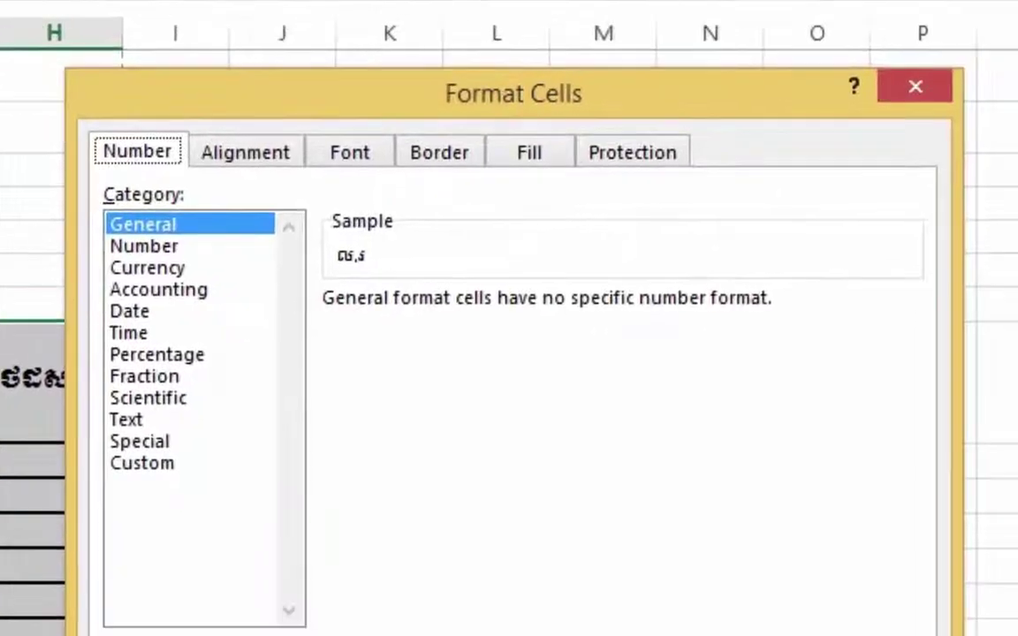
click(447, 163)
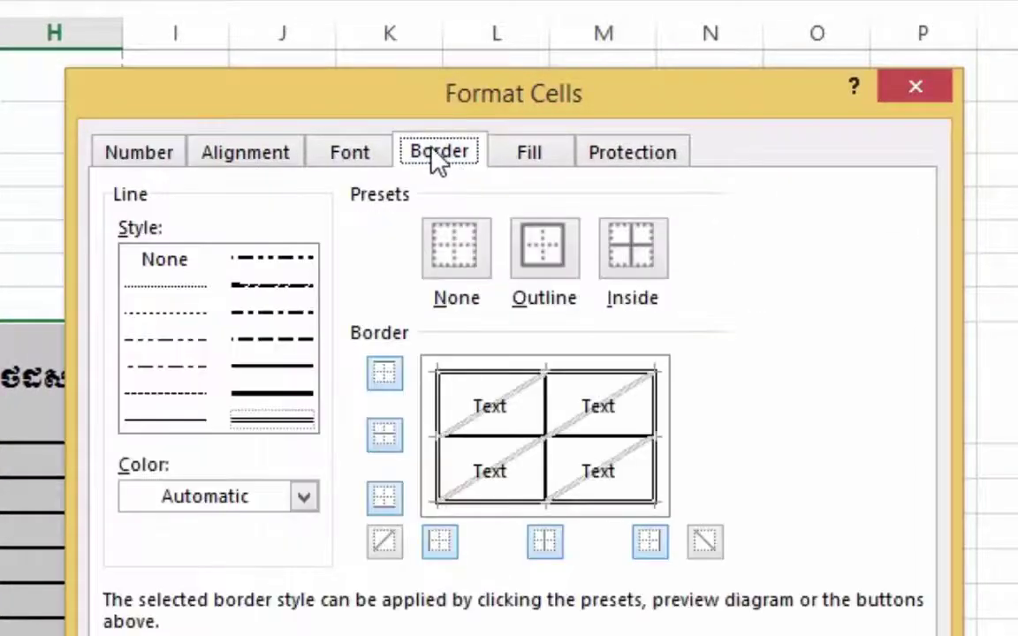
click(462, 262)
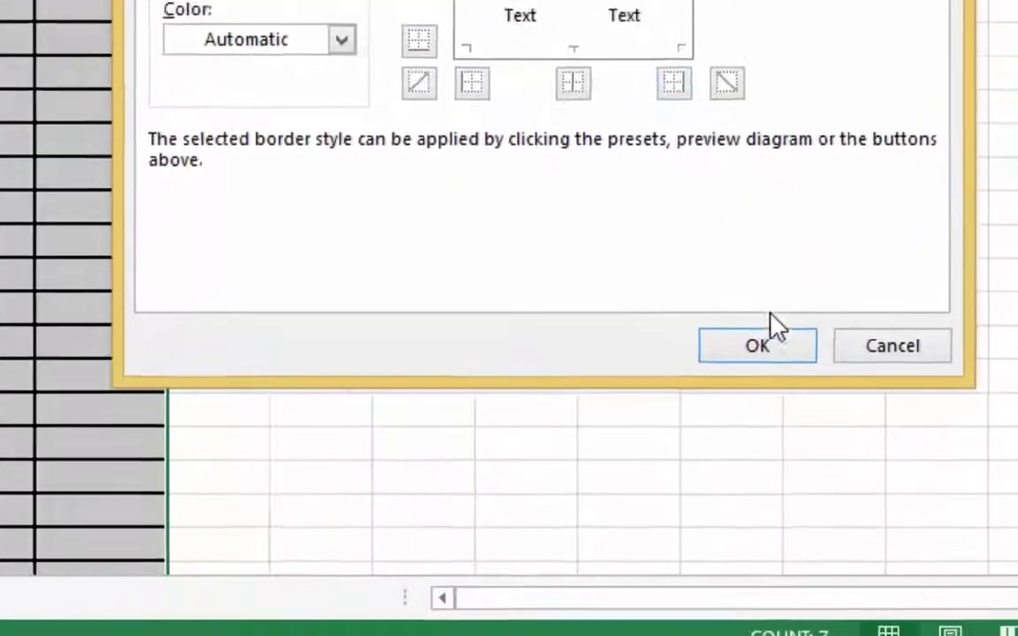
click(768, 341)
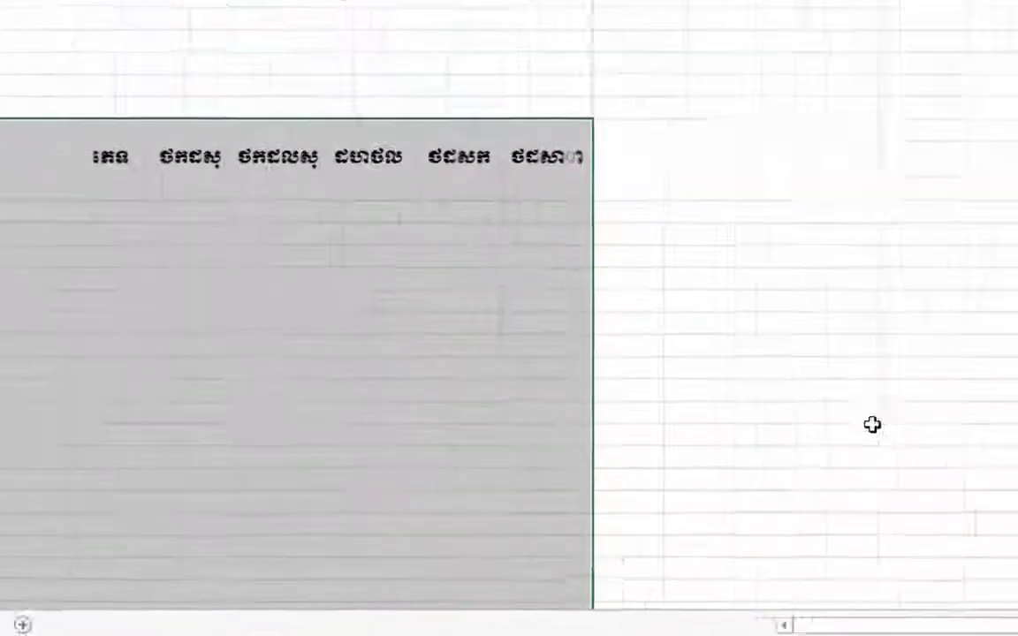
click(438, 352)
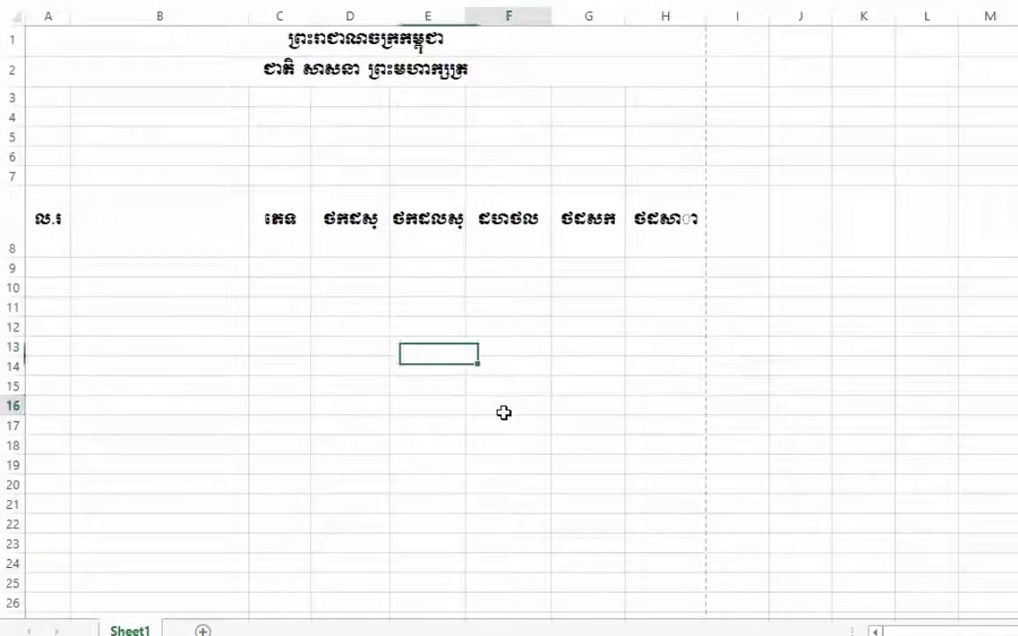
- Give the table from row 8 across columns A–H a thick outline and thin solid inner gridlines
click(127, 219)
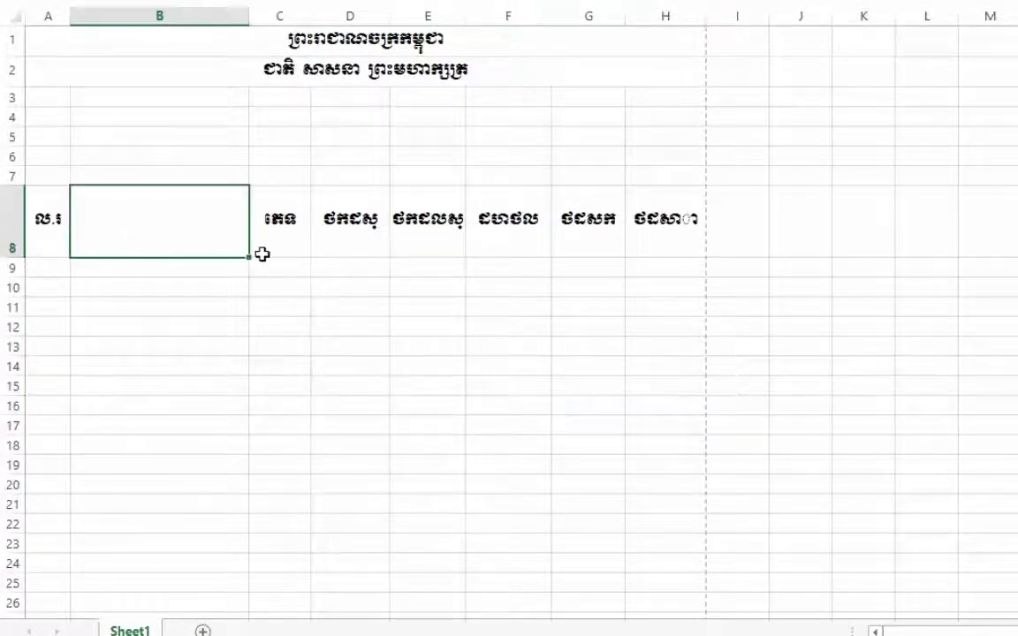
mouse_move(67, 252)
mouse_down()
mouse_move(632, 629)
mouse_move(506, 575)
mouse_up()
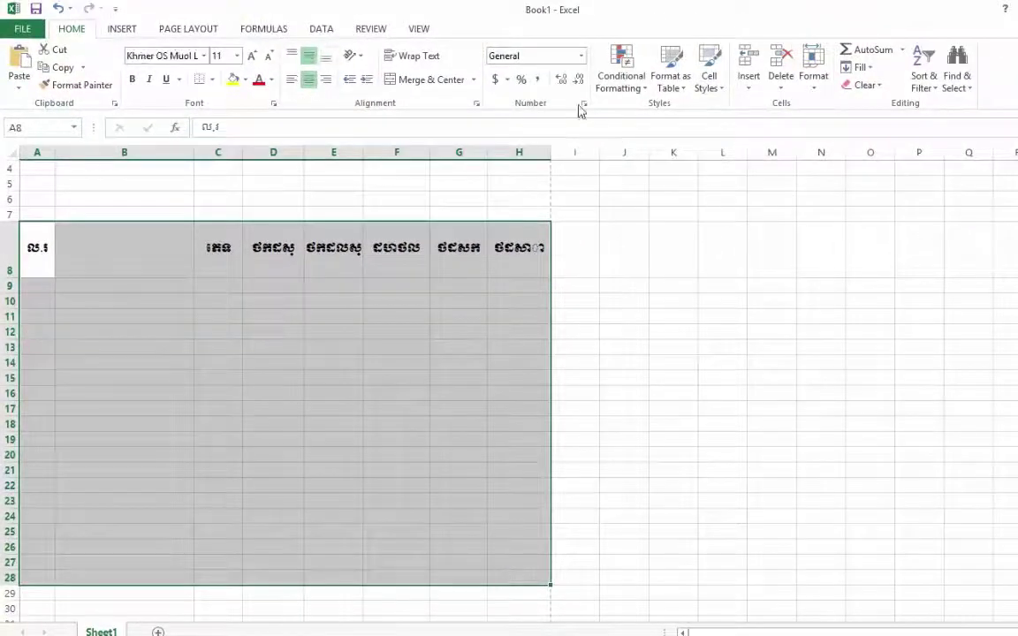
click(582, 105)
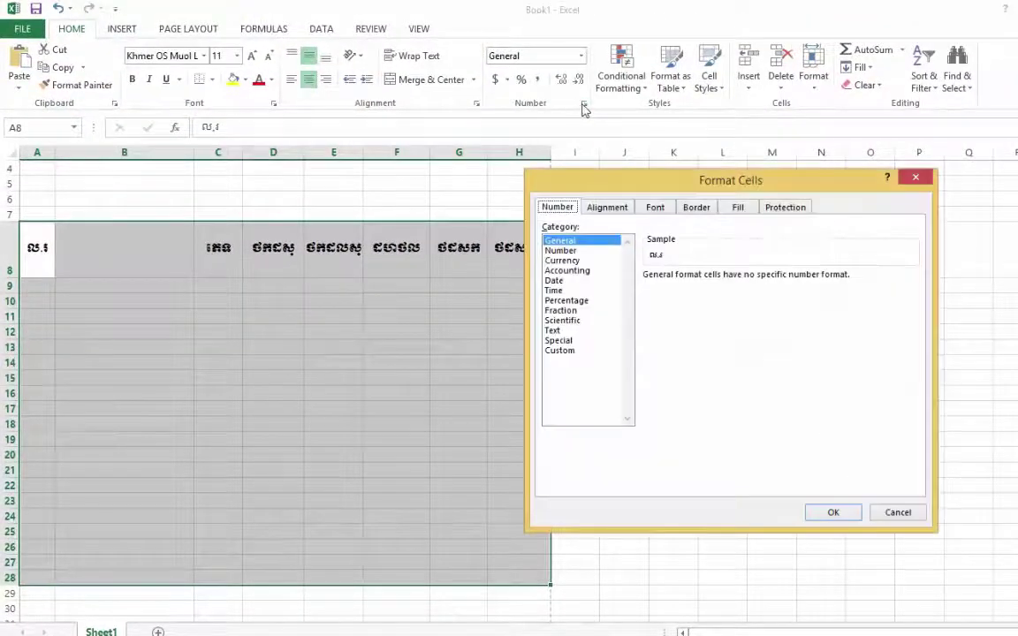
click(698, 209)
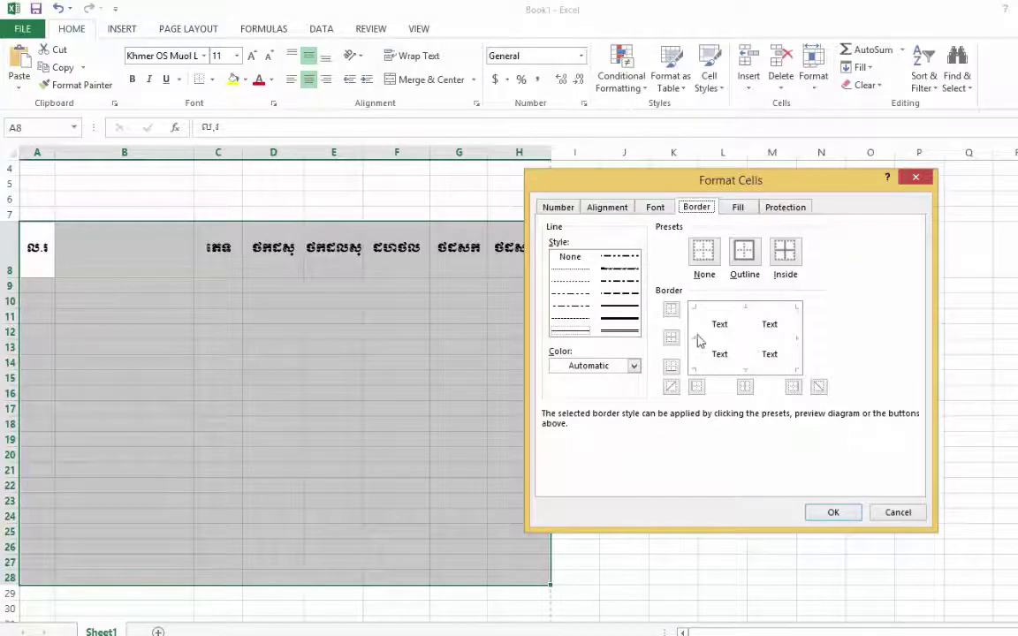
click(754, 261)
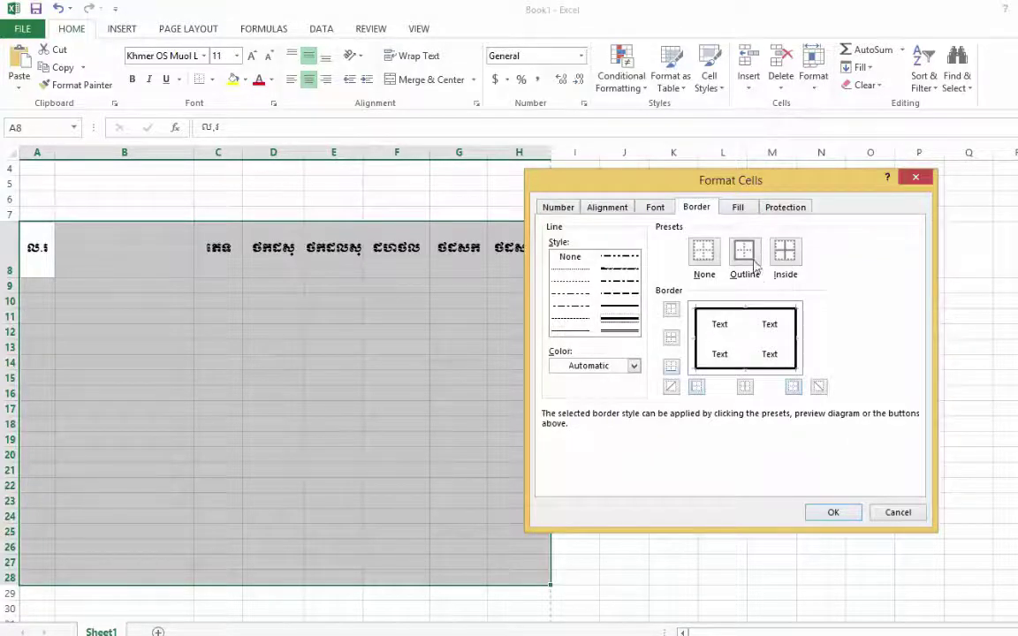
click(592, 332)
click(786, 257)
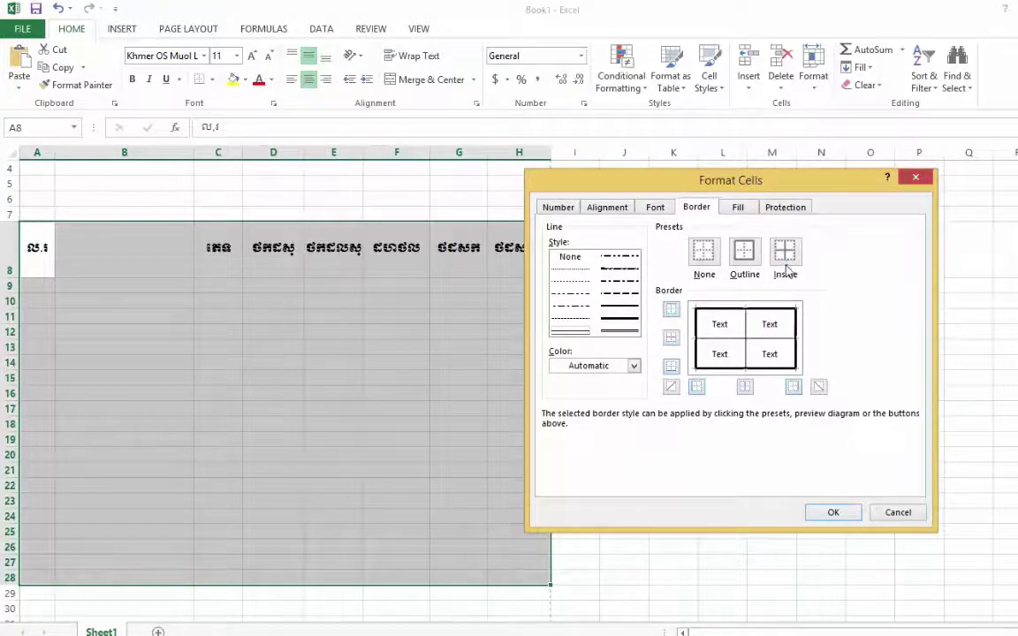
click(834, 513)
- Deselect the table to view the new borders, then select cell G9
click(273, 332)
scroll(222, 333, up, 1)
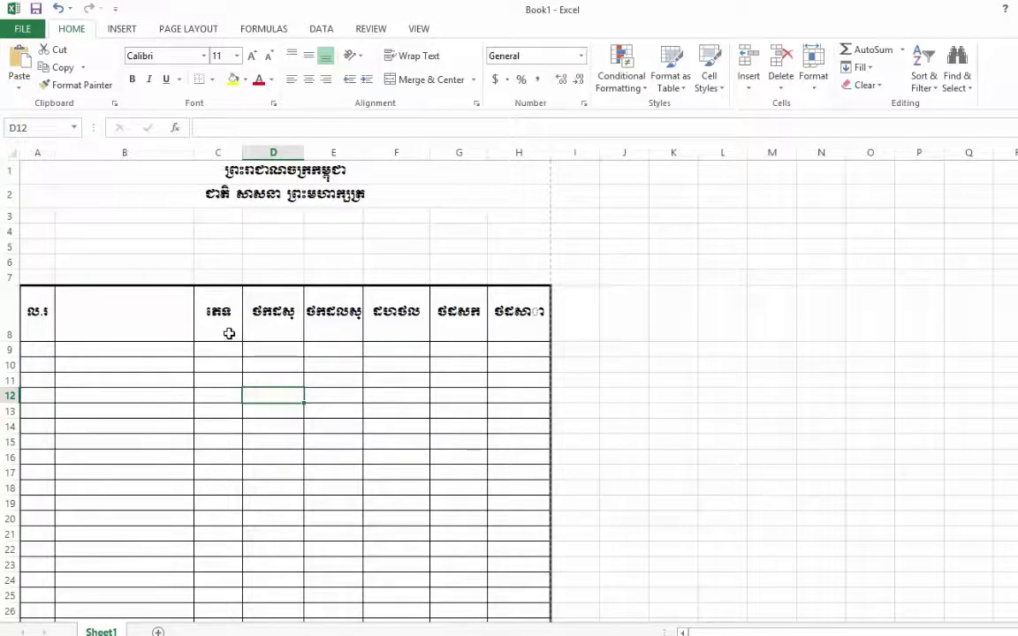
click(450, 348)
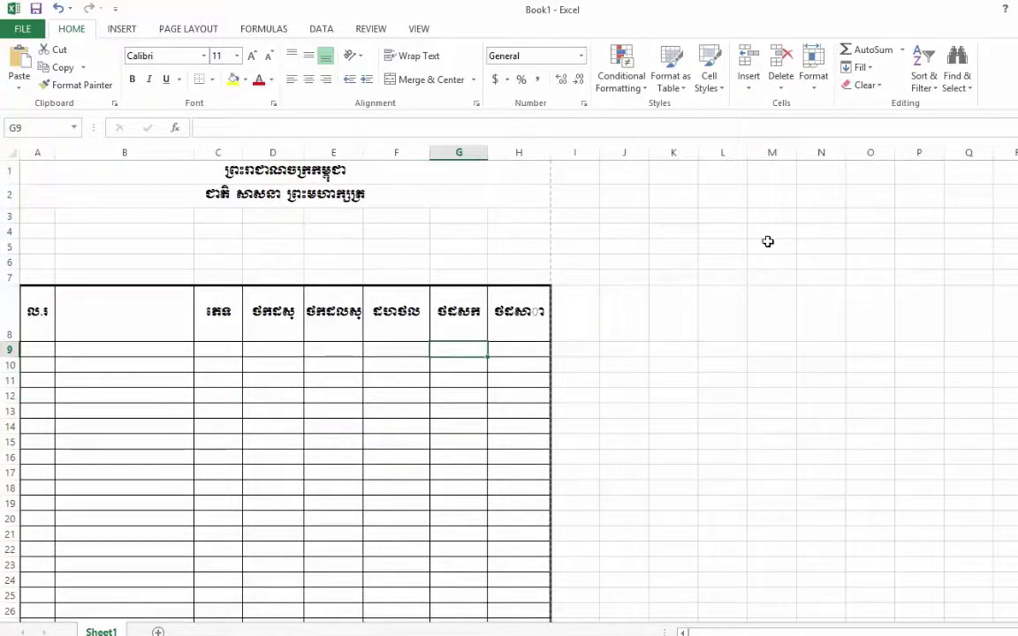